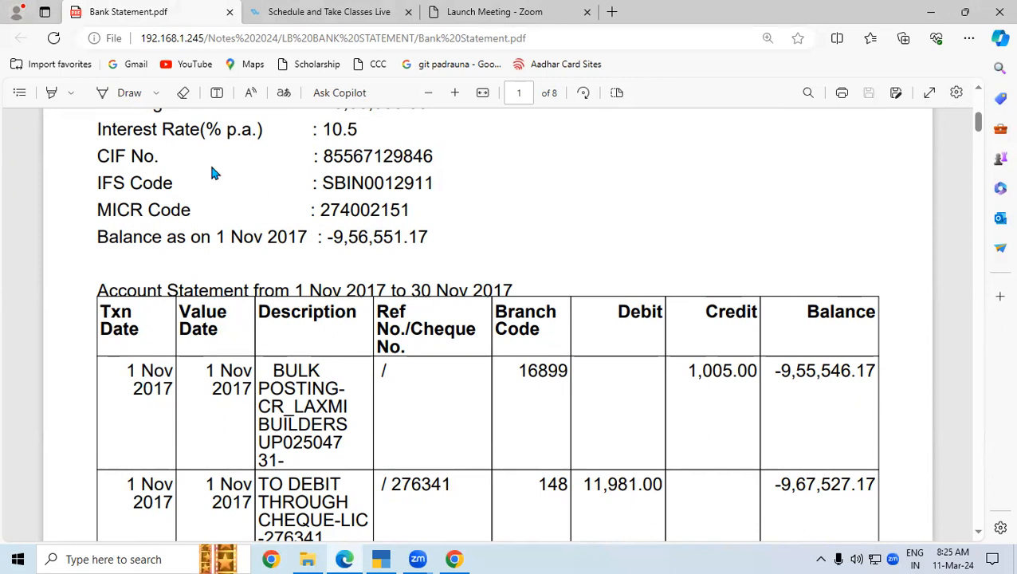
- Circle the -9,56,551.17 opening balance on the bank statement with the Draw pen
{"action": "left_click", "coordinate": [127, 94]}
{"action": "mouse_move", "coordinate": [322, 249]}
{"action": "left_mouse_down"}
{"action": "mouse_move", "coordinate": [425, 250]}
{"action": "mouse_move", "coordinate": [434, 218]}
{"action": "mouse_move", "coordinate": [325, 222]}
{"action": "mouse_move", "coordinate": [325, 248]}
{"action": "left_mouse_up"}
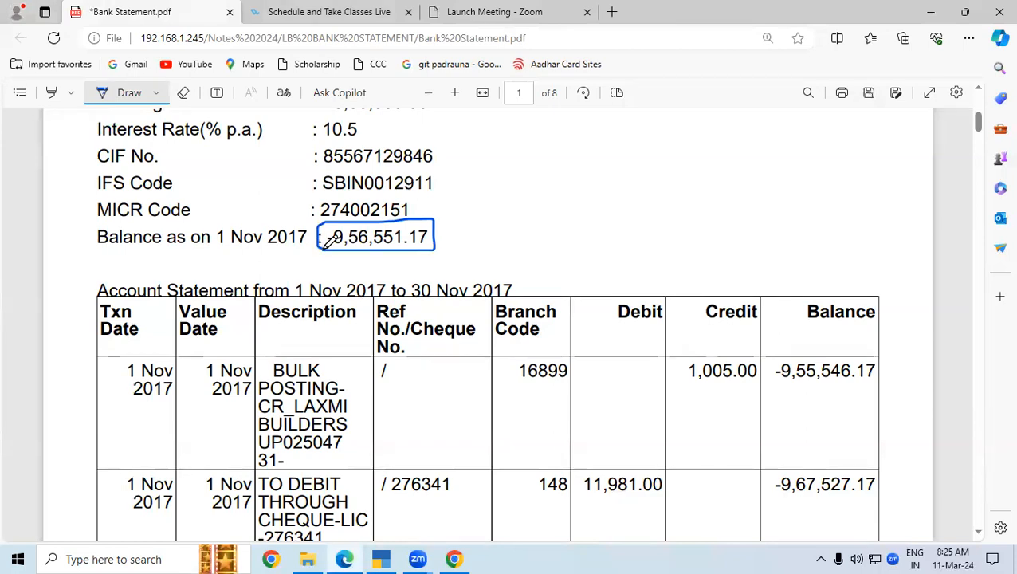
- Leave the Contra voucher, shut LAXMI BUILDERS 7.1 and move toward Create Company
{"action": "left_click", "coordinate": [378, 558]}
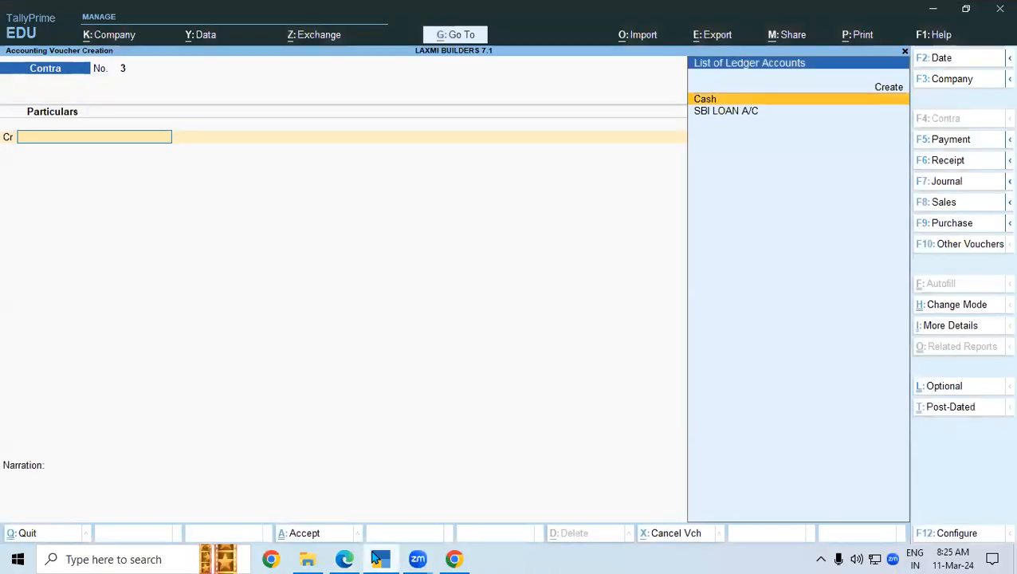
{"action": "key", "text": "Escape"}
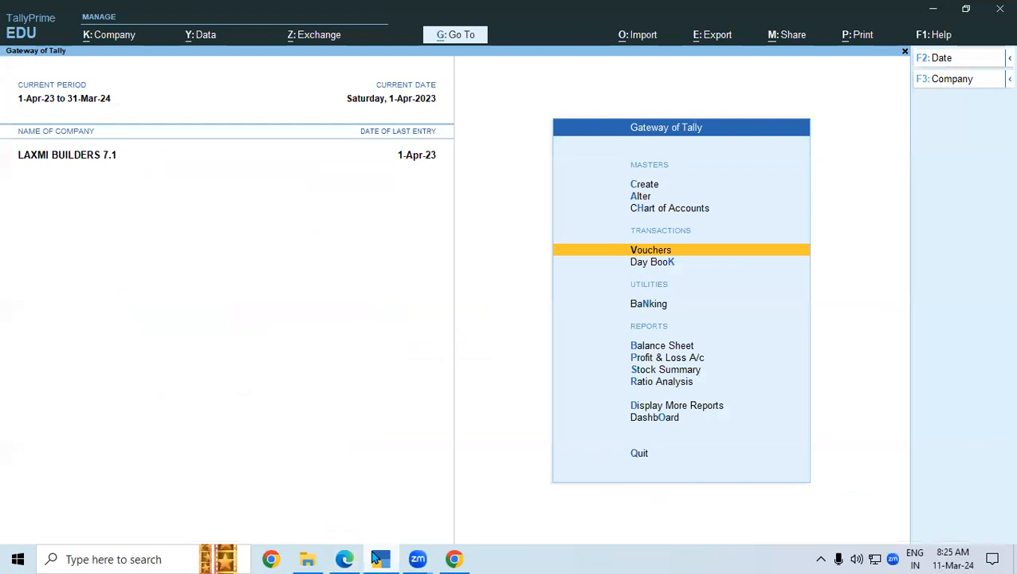
{"action": "key", "text": "ctrl+F3"}
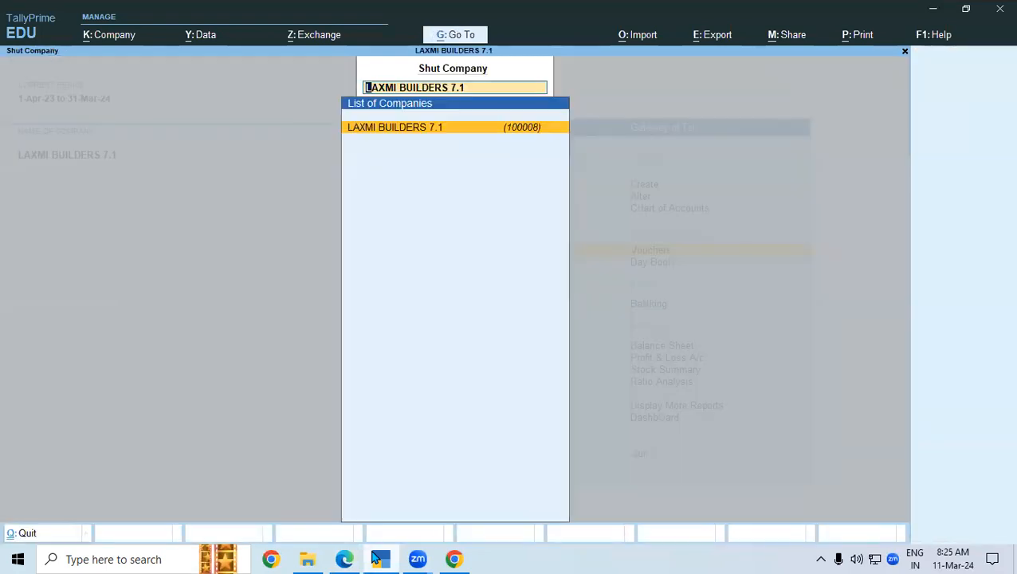
{"action": "key", "text": "Return"}
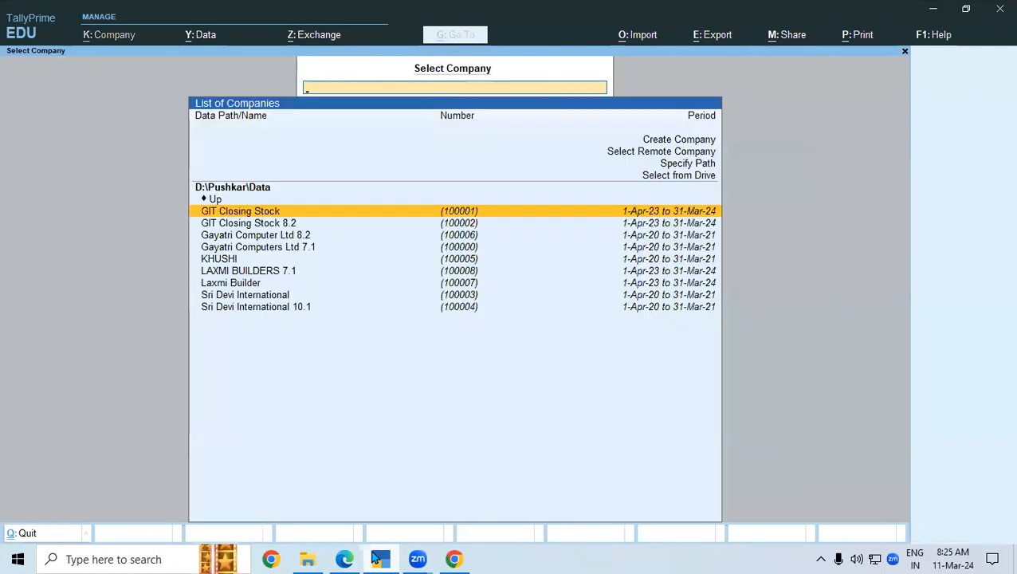
{"action": "key", "text": "Up"}
{"action": "key", "text": "Up"}
{"action": "key", "text": "Up"}
{"action": "key", "text": "Up"}
{"action": "key", "text": "Up"}
{"action": "key", "text": "Up"}
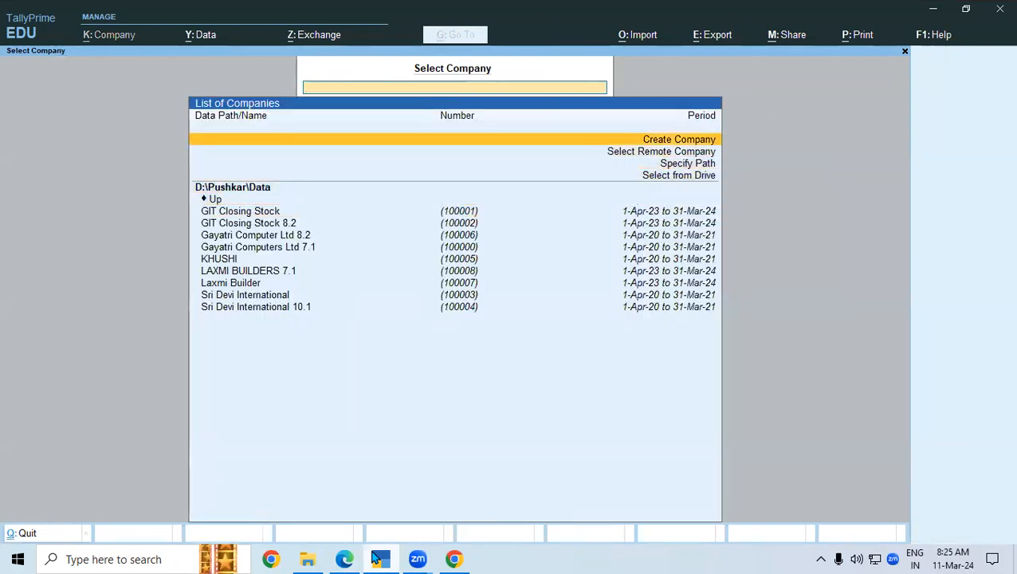
- Start a new company named Laxmi Builders 8.2 with address Padrauna, Kushinagar
{"action": "key", "text": "Return"}
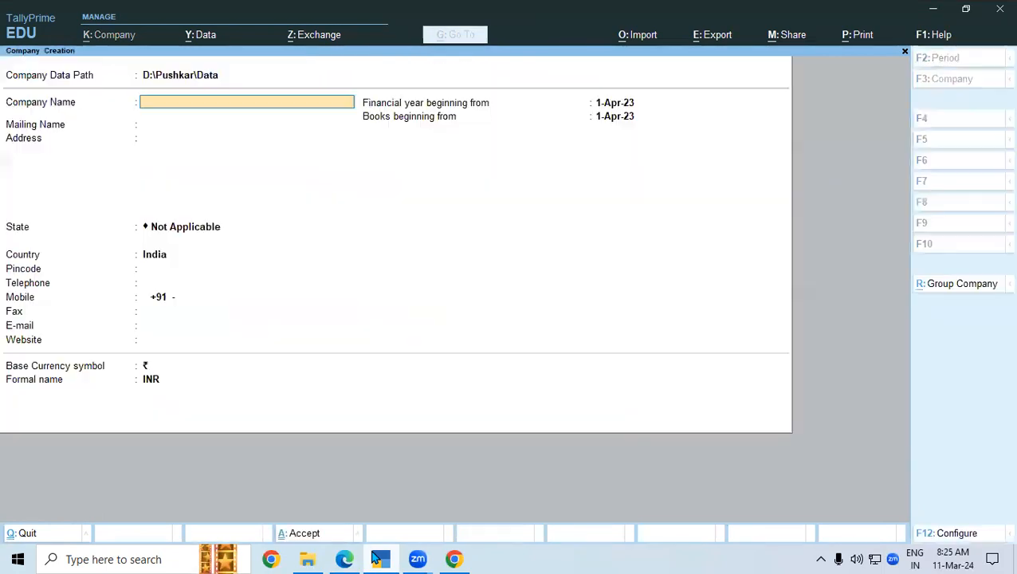
{"action": "type", "text": "Laxmi Builde"}
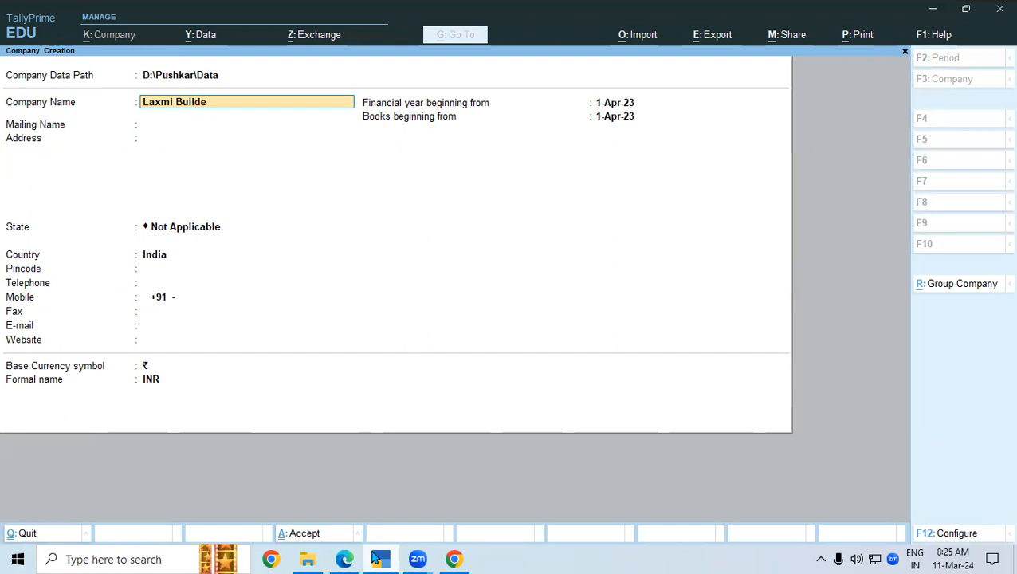
{"action": "type", "text": "rs 8.2"}
{"action": "key", "text": "Return"}
{"action": "key", "text": "Return"}
{"action": "type", "text": "Padrauna"}
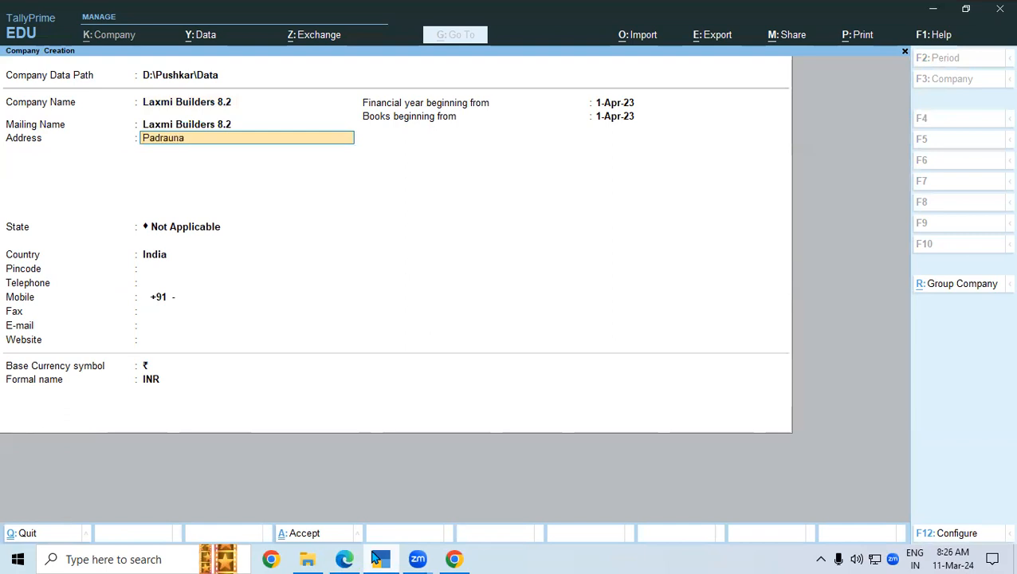
{"action": "key", "text": "Return"}
{"action": "type", "text": "Ku"}
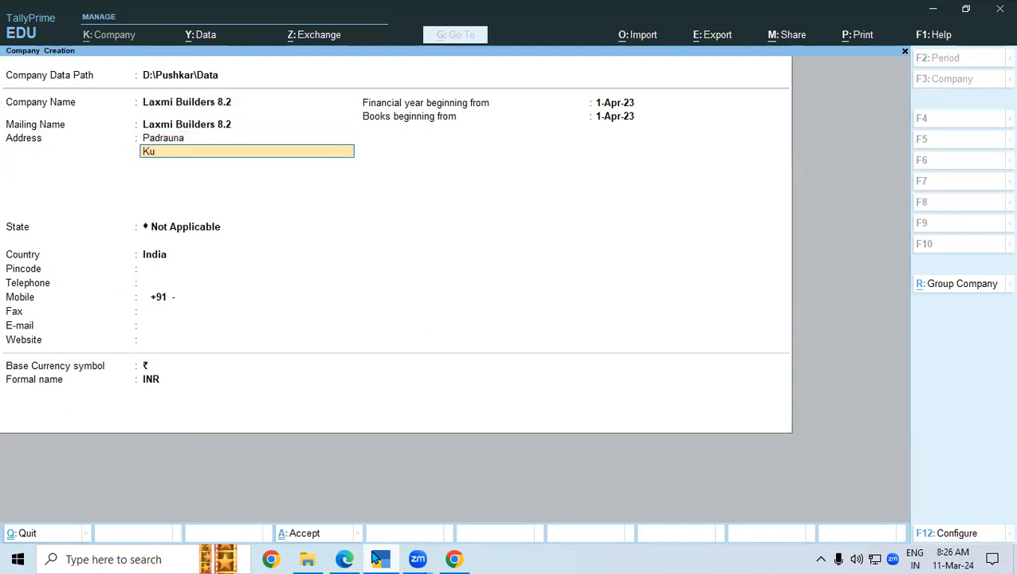
{"action": "type", "text": "shinagar"}
{"action": "key", "text": "Return"}
{"action": "key", "text": "Return"}
- Set the state to Uttar Pradesh and pincode to 274304, and enter the mobile number
{"action": "type", "text": "U"}
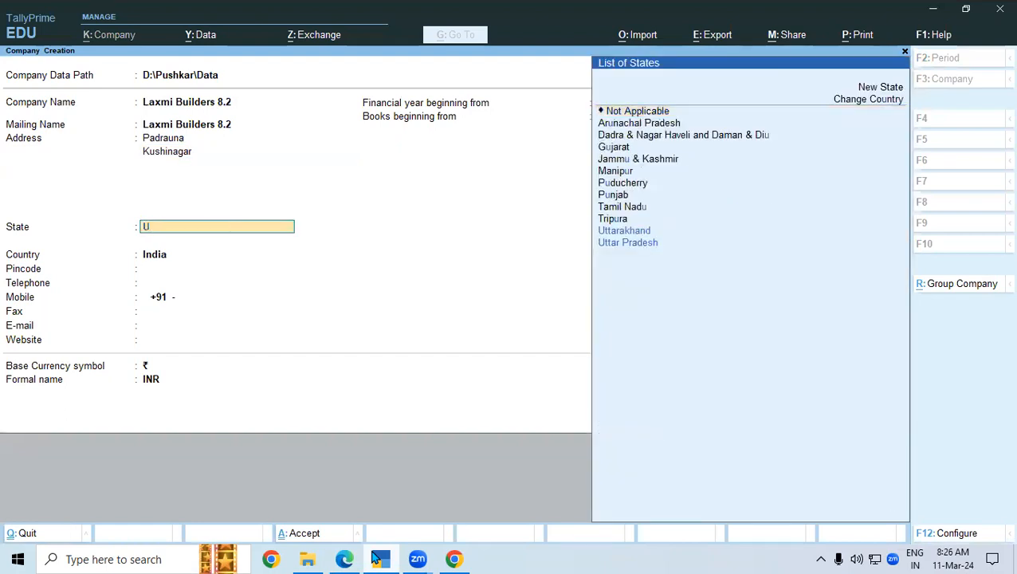
{"action": "key", "text": "Down"}
{"action": "key", "text": "Return"}
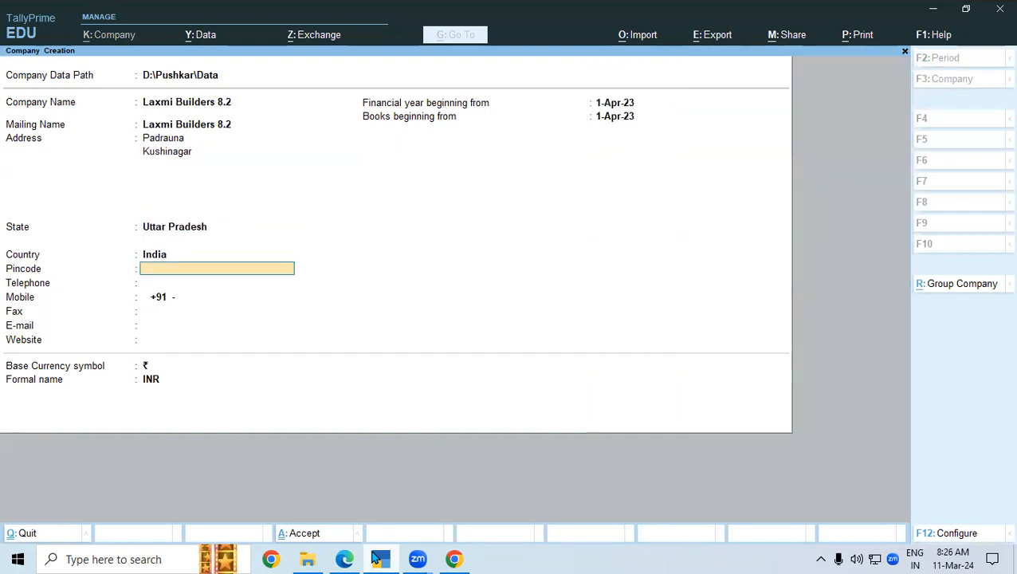
{"action": "type", "text": "274304"}
{"action": "key", "text": "Return"}
{"action": "key", "text": "Return"}
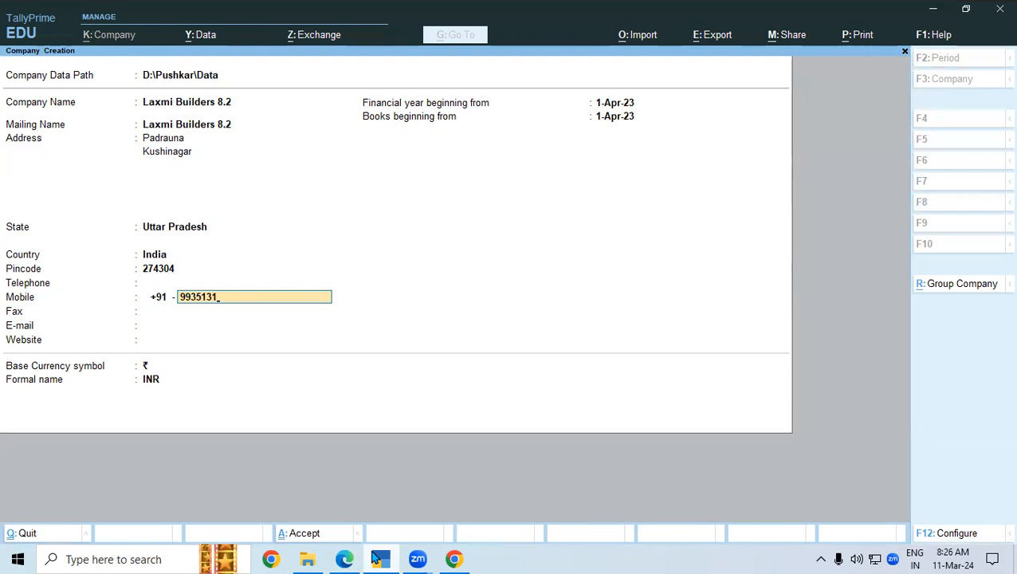
{"action": "key", "text": "Return"}
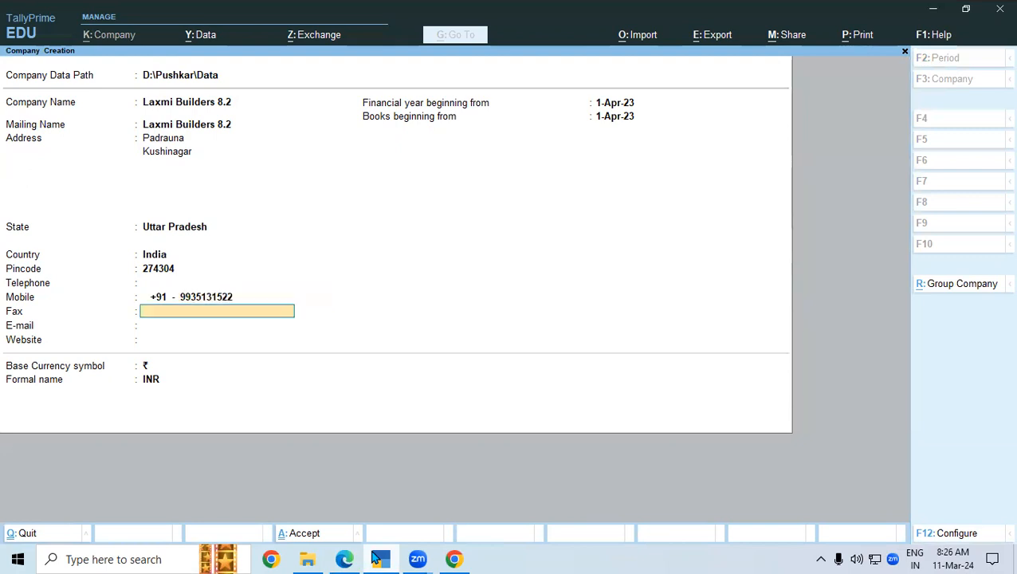
- Save the company, set Enable GST to No and save the features
{"action": "key", "text": "ctrl"}
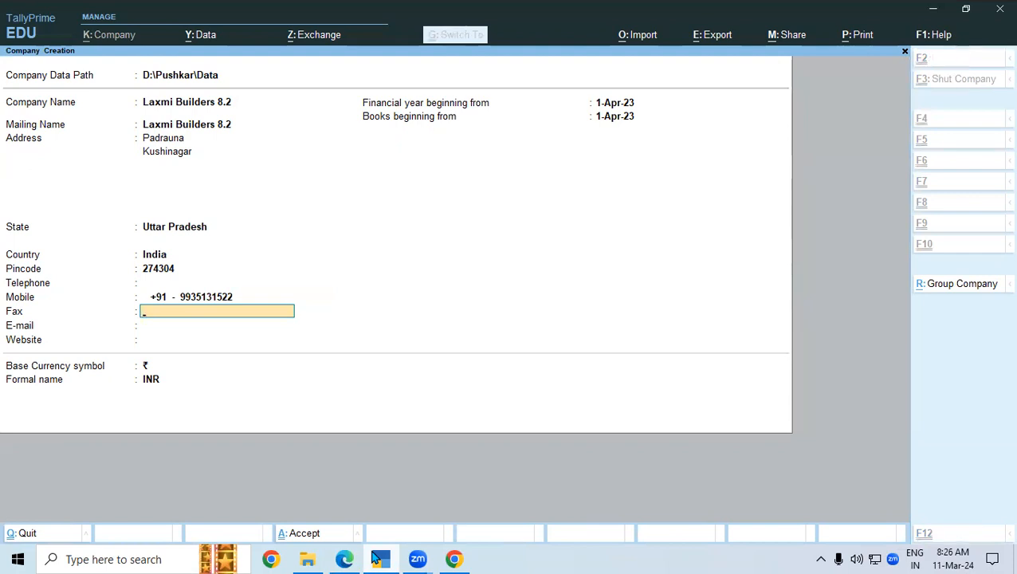
{"action": "key", "text": "ctrl+a"}
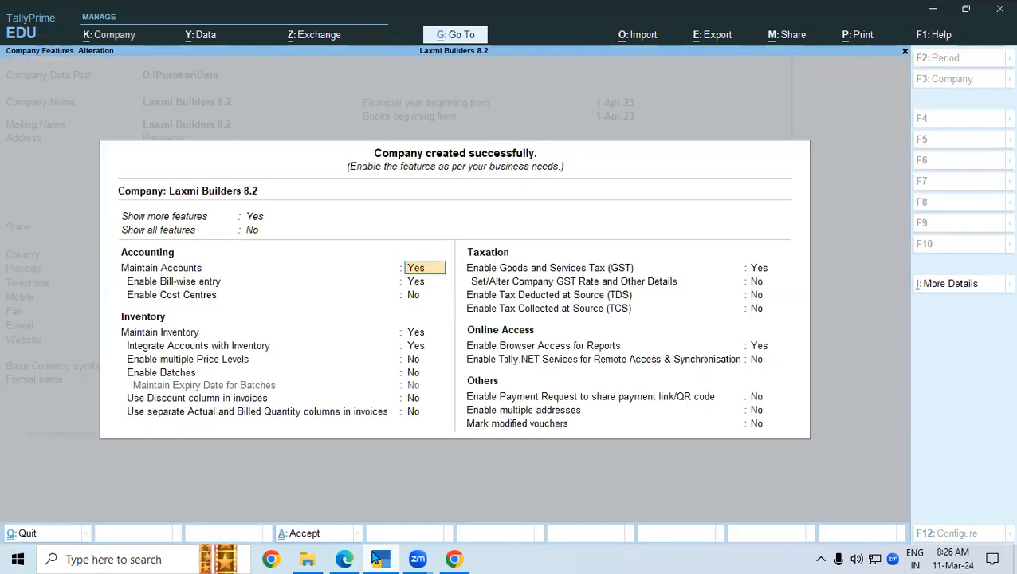
{"action": "key", "text": "Return"}
{"action": "key", "text": "Return"}
{"action": "key", "text": "Return"}
{"action": "key", "text": "Return"}
{"action": "key", "text": "Return"}
{"action": "key", "text": "Return"}
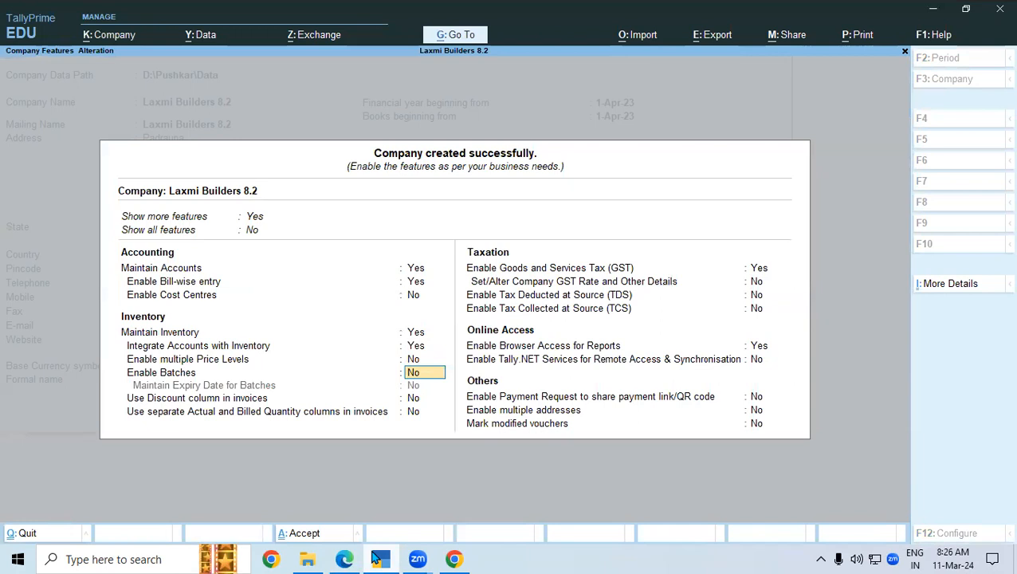
{"action": "key", "text": "Return"}
{"action": "key", "text": "Return"}
{"action": "key", "text": "Return"}
{"action": "type", "text": "n"}
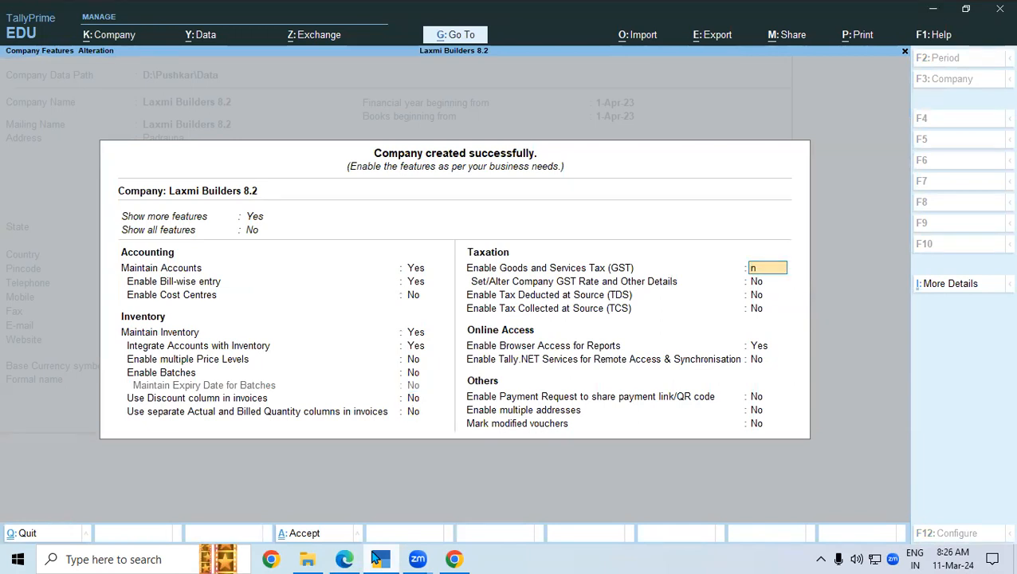
{"action": "key", "text": "Return"}
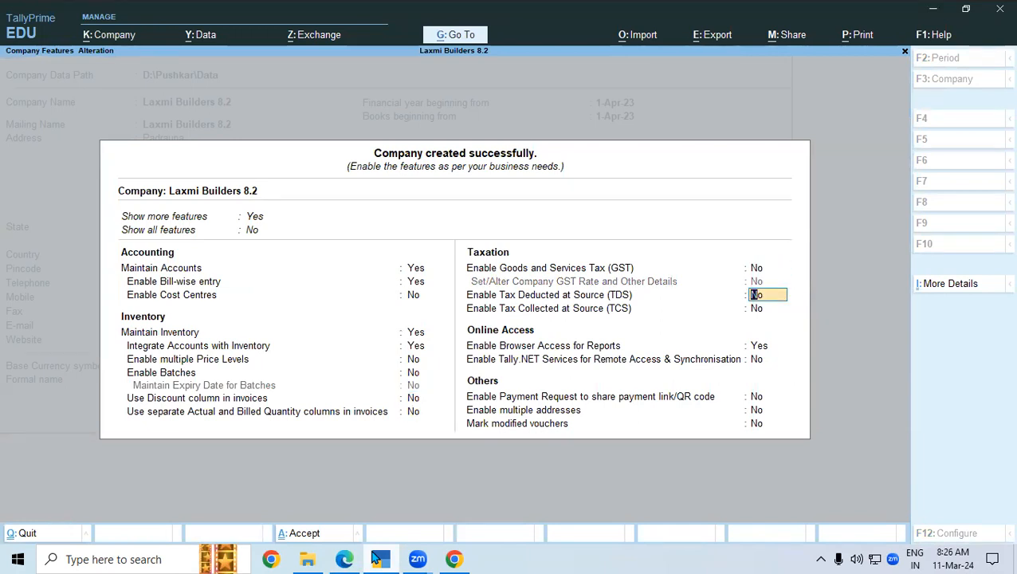
{"action": "key", "text": "ctrl+a"}
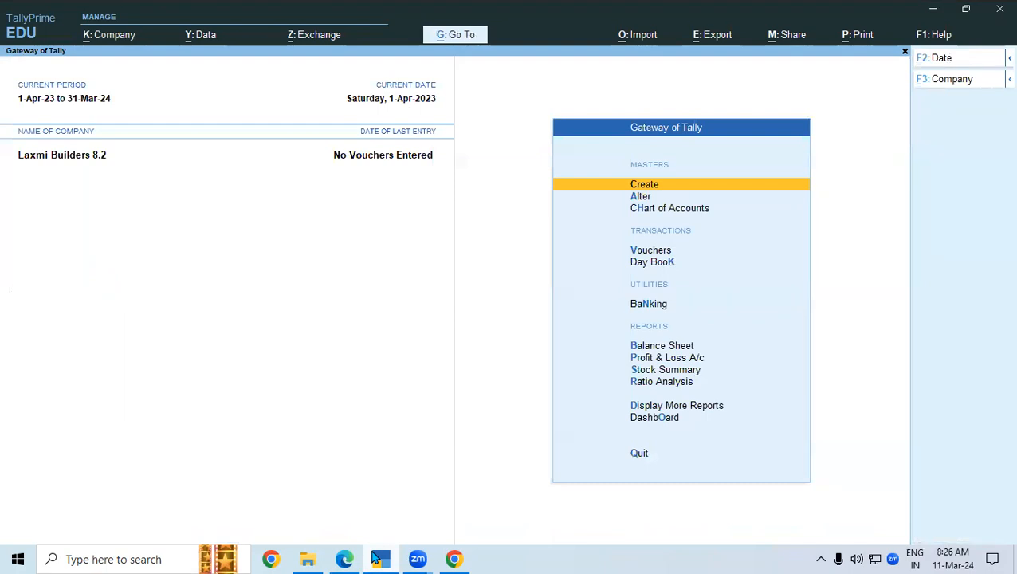
- Create a ledger named SBI Loan A/c under Bank OD A/c, then bring up the statement PDF
{"action": "key", "text": "Return"}
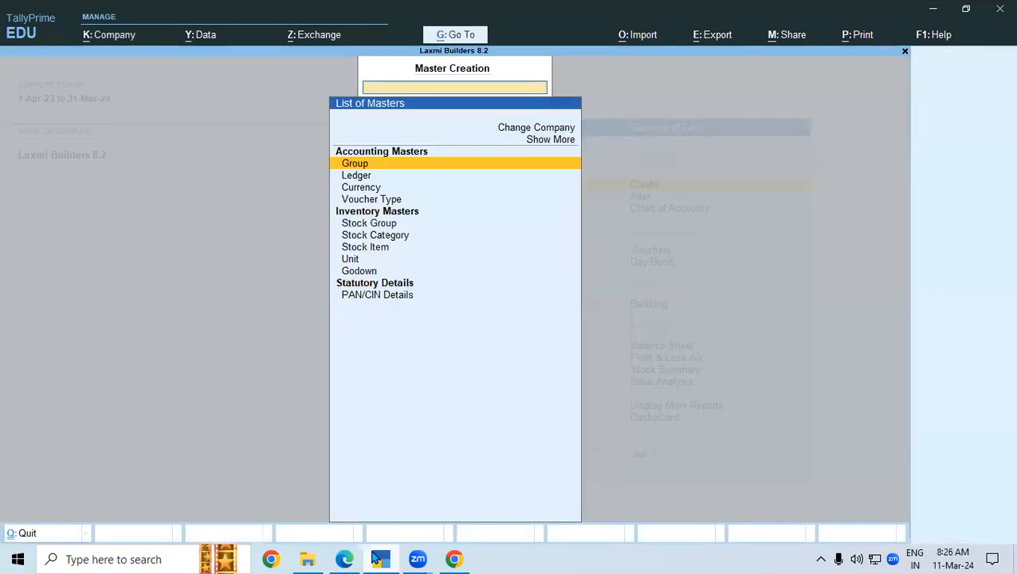
{"action": "key", "text": "Down"}
{"action": "key", "text": "Return"}
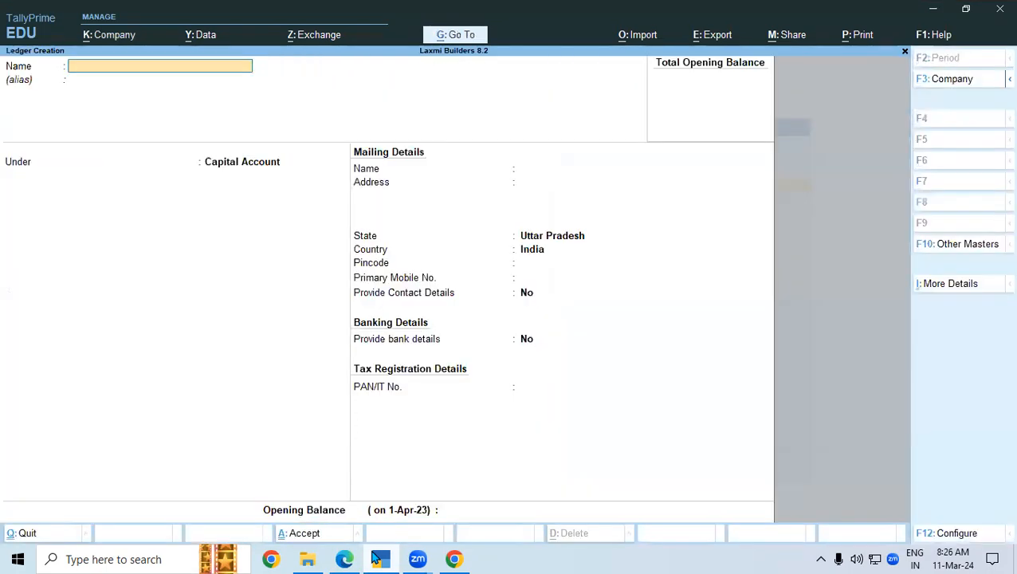
{"action": "type", "text": "SBI Loan A/c"}
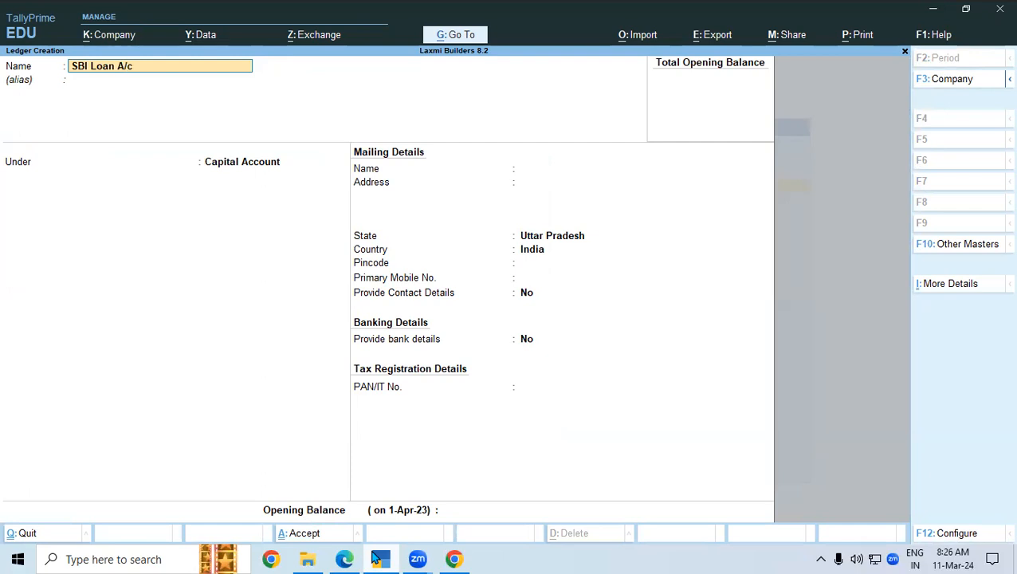
{"action": "key", "text": "Return"}
{"action": "key", "text": "Return"}
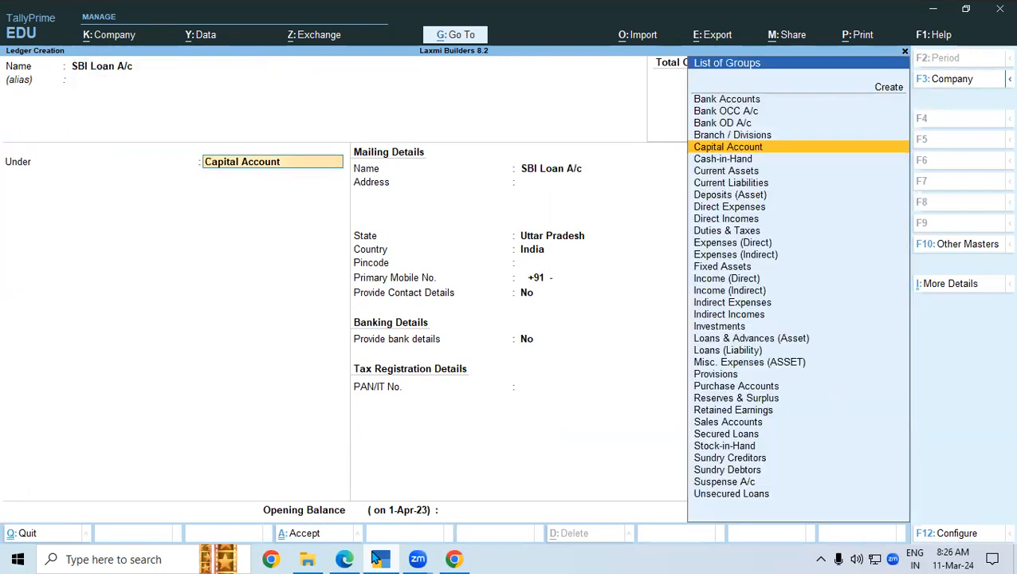
{"action": "type", "text": "Ba"}
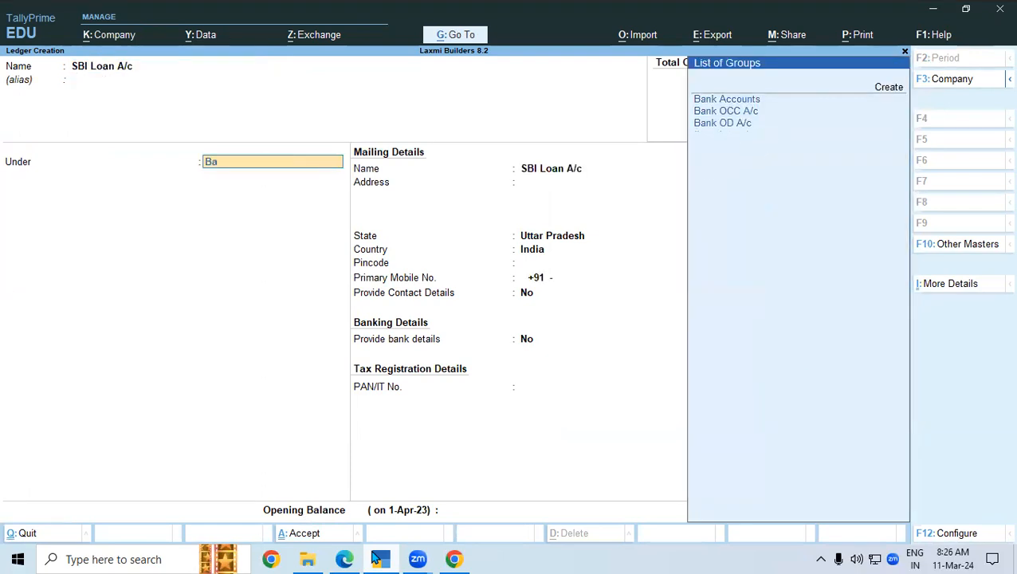
{"action": "key", "text": "Down"}
{"action": "key", "text": "Down"}
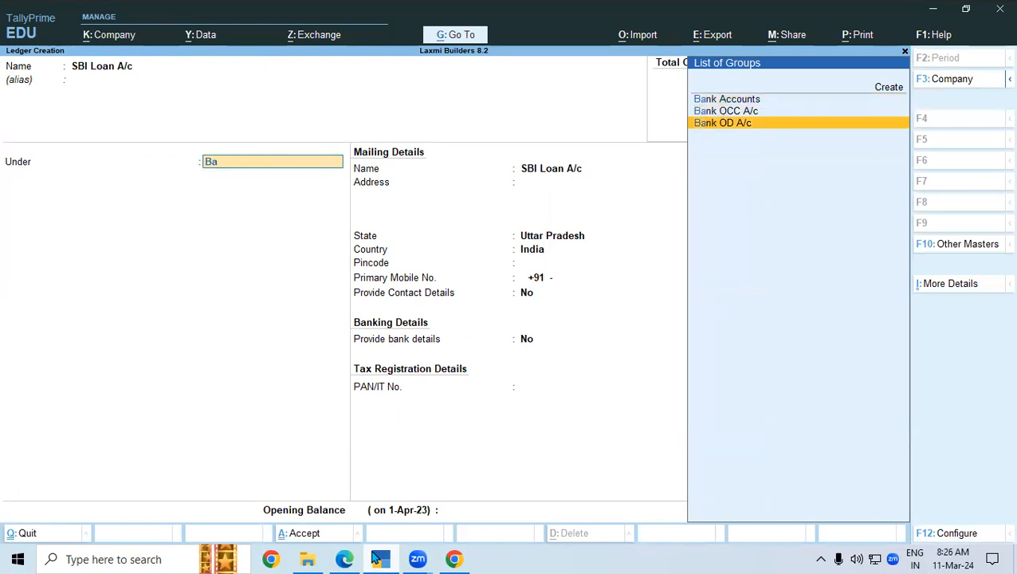
{"action": "key", "text": "Return"}
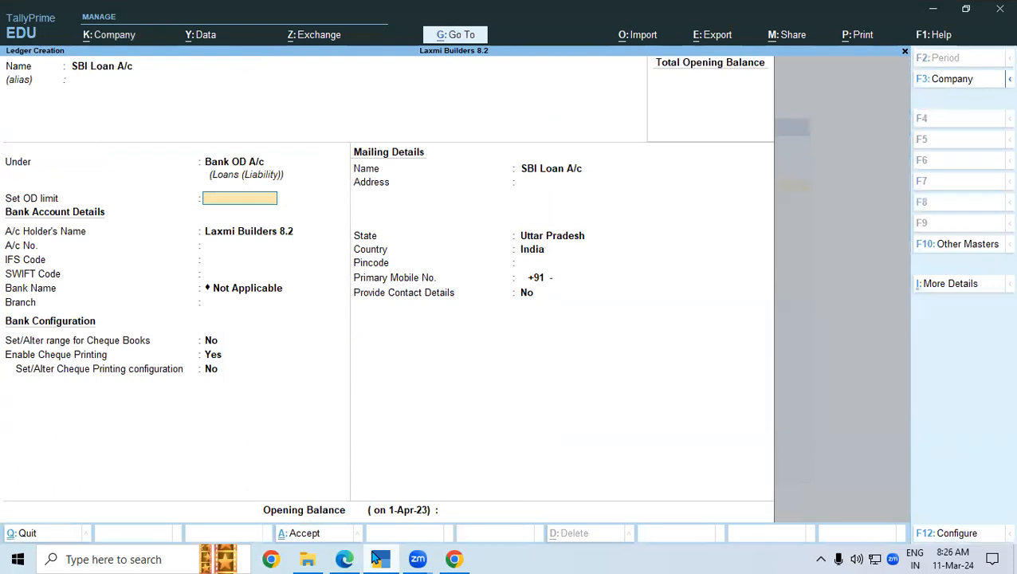
{"action": "key", "text": "alt"}
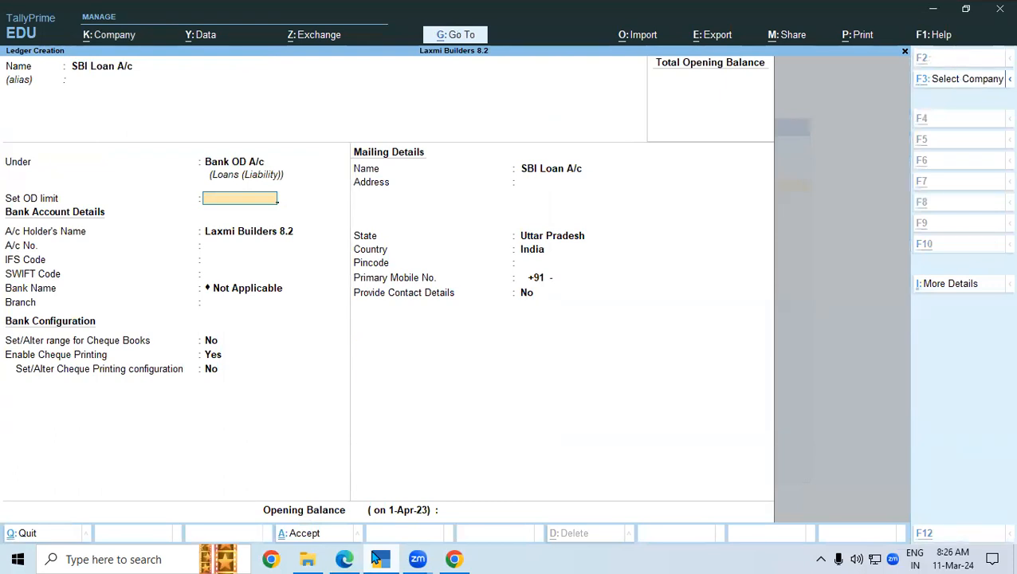
{"action": "key", "text": "alt+Tab"}
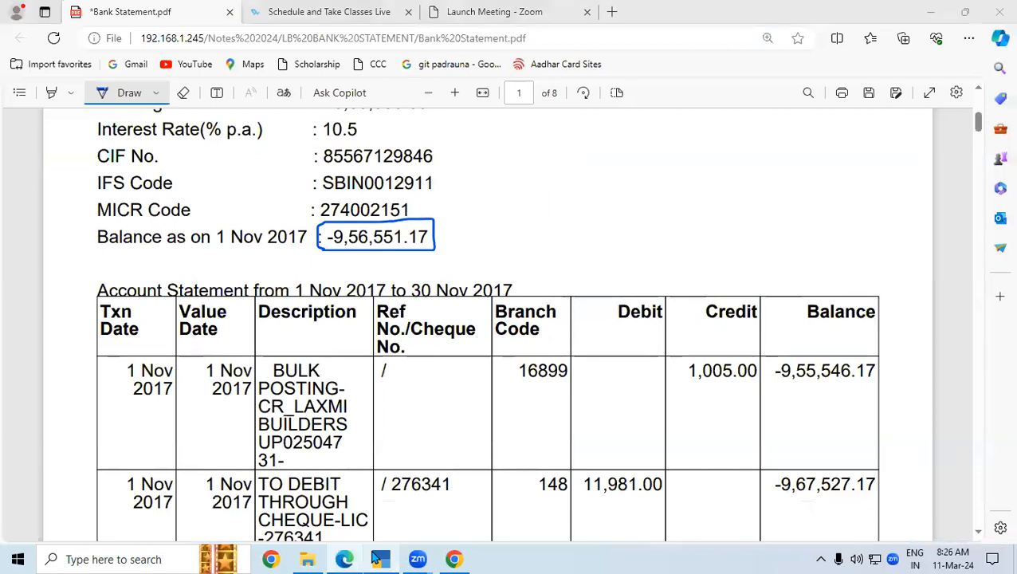
- Enter an OD limit of 10,00,000 on the SBI Loan A/c ledger
{"action": "key", "text": "alt+Tab"}
{"action": "type", "text": "0,00,000"}
{"action": "key", "text": "Return"}
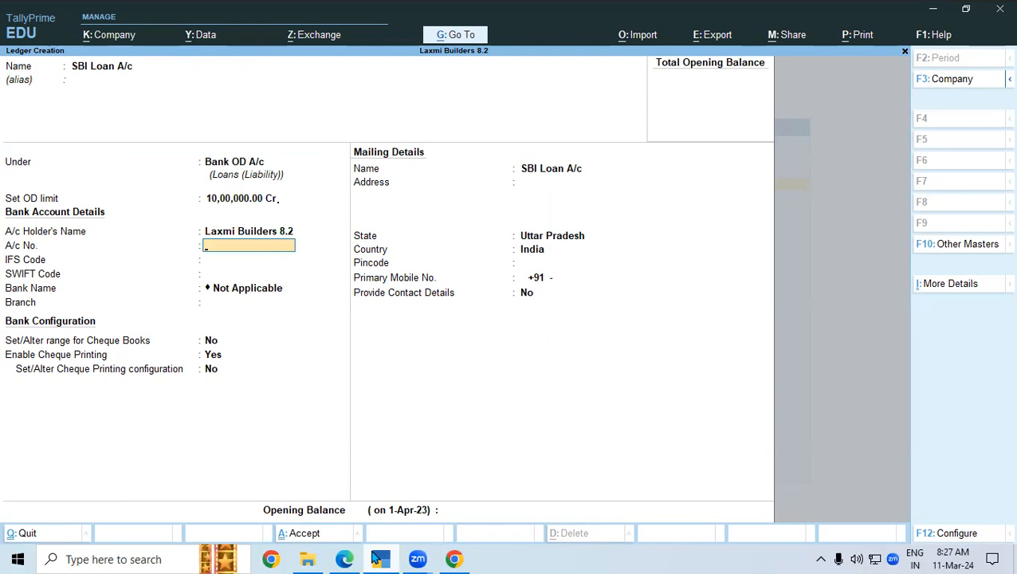
- Underline the account number on the statement and select its digits for the ledger
{"action": "key", "text": "alt+Tab"}
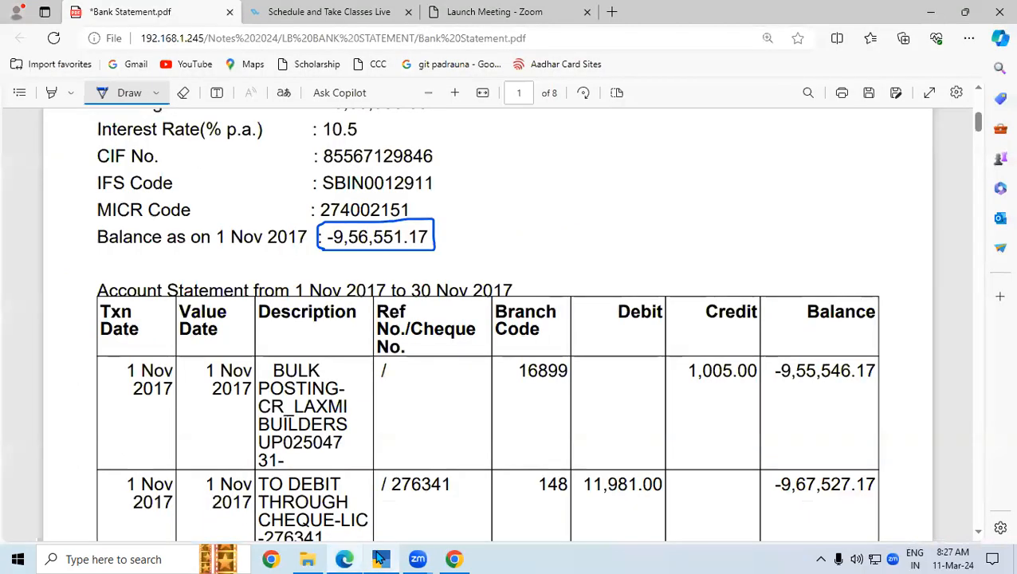
{"action": "scroll", "coordinate": [982, 96], "scroll_direction": "up", "scroll_amount": 3}
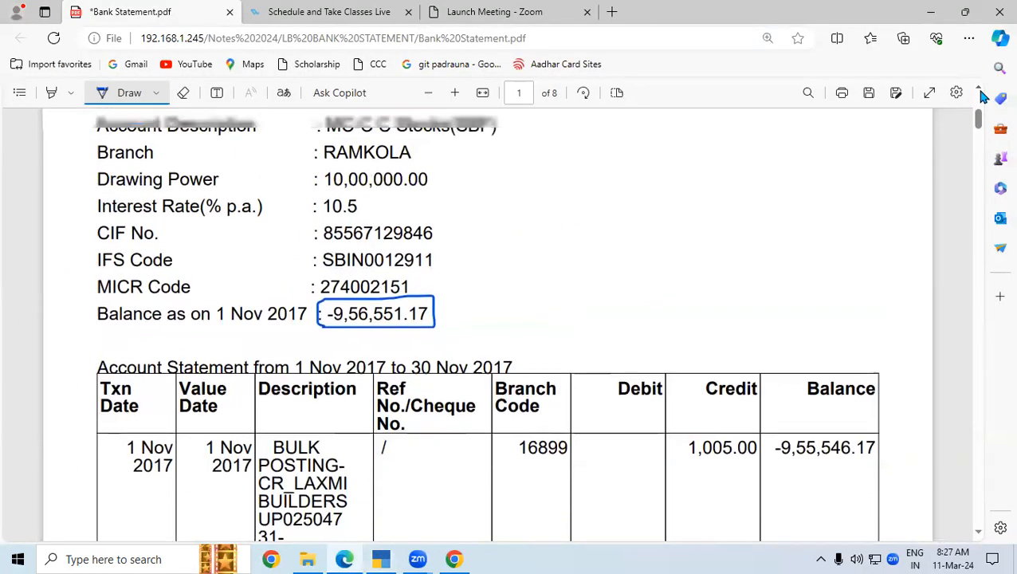
{"action": "scroll", "coordinate": [982, 96], "scroll_direction": "up", "scroll_amount": 1}
{"action": "left_click_drag", "start_coordinate": [381, 268], "coordinate": [491, 267]}
{"action": "left_click", "coordinate": [99, 95]}
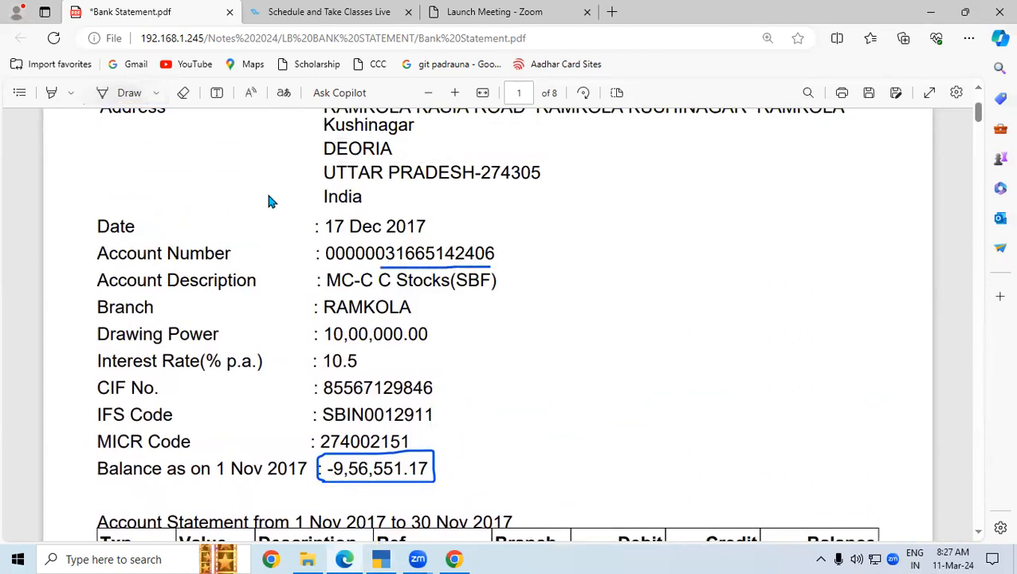
{"action": "left_click_drag", "start_coordinate": [385, 253], "coordinate": [494, 253]}
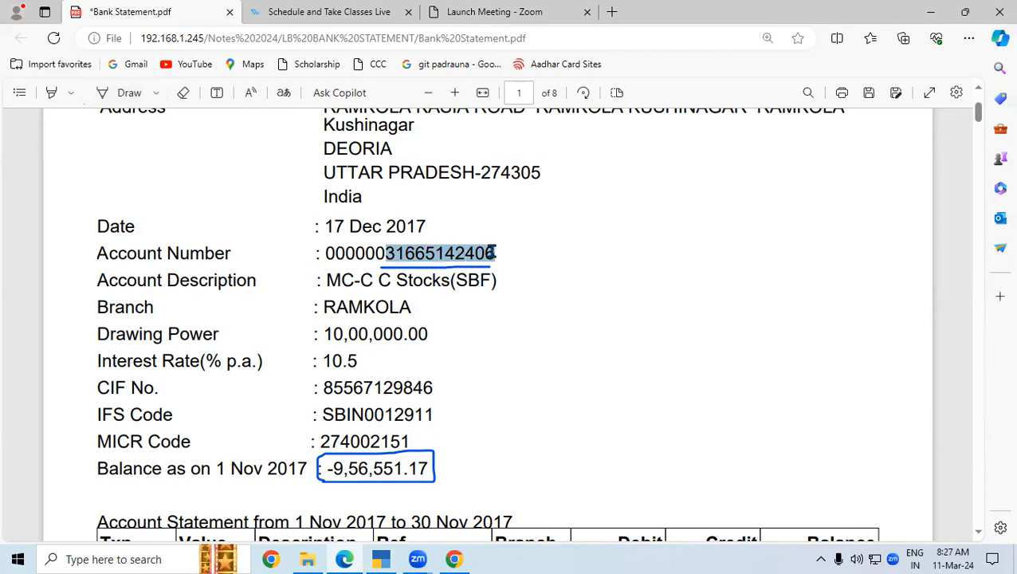
{"action": "left_click", "coordinate": [381, 558]}
- Paste the account number and the IFS code SBIN0012911 from the statement into the ledger
{"action": "key", "text": "ctrl+alt+v"}
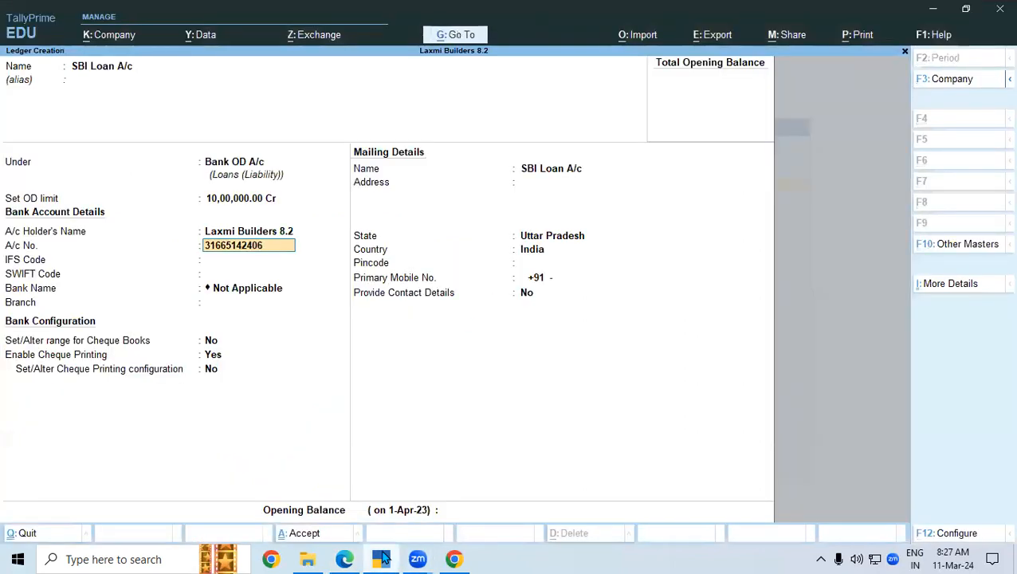
{"action": "key", "text": "Return"}
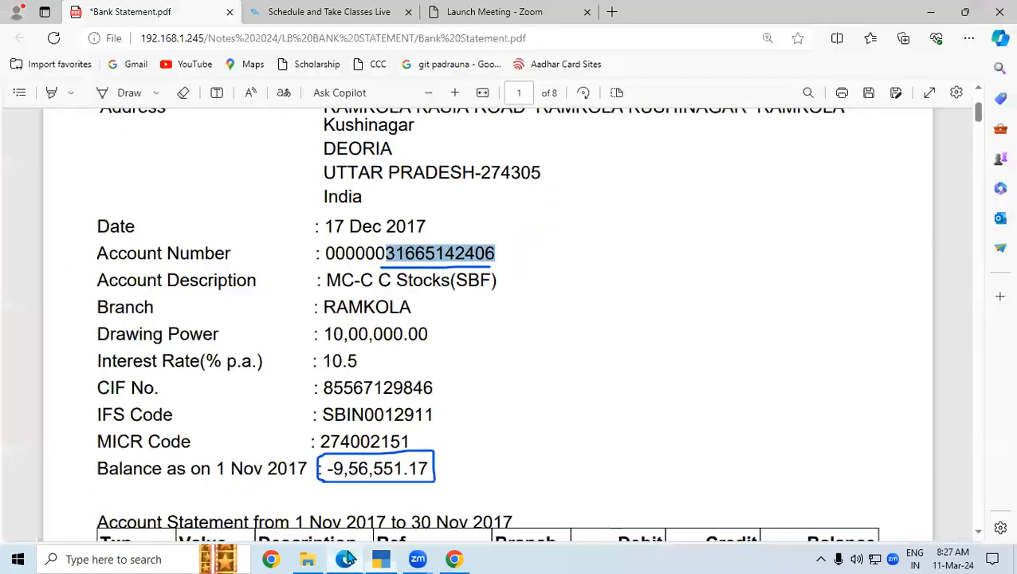
{"action": "left_click", "coordinate": [344, 558]}
{"action": "left_click_drag", "start_coordinate": [322, 414], "coordinate": [433, 417]}
{"action": "key", "text": "ctrl+c"}
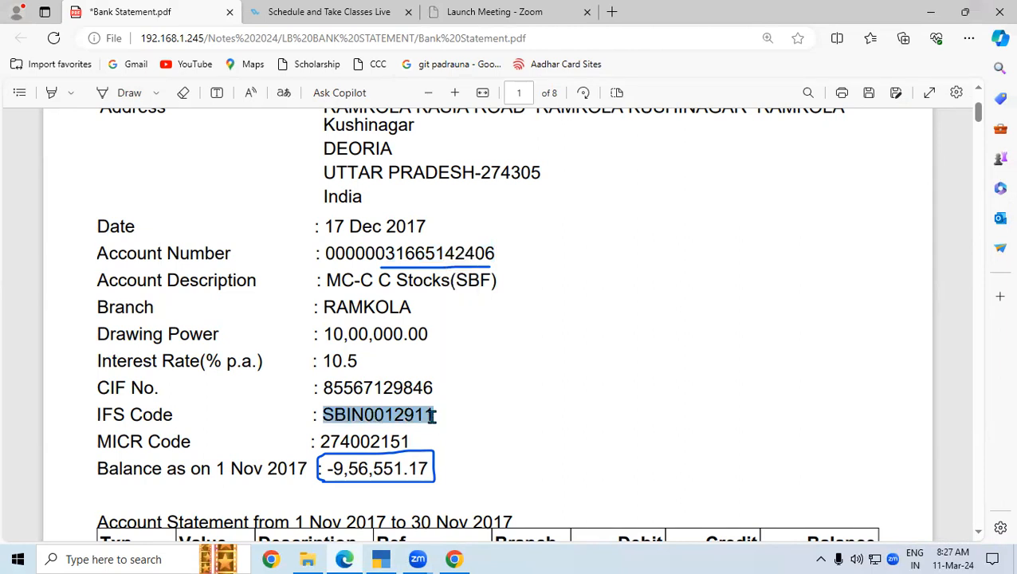
{"action": "left_click", "coordinate": [380, 559]}
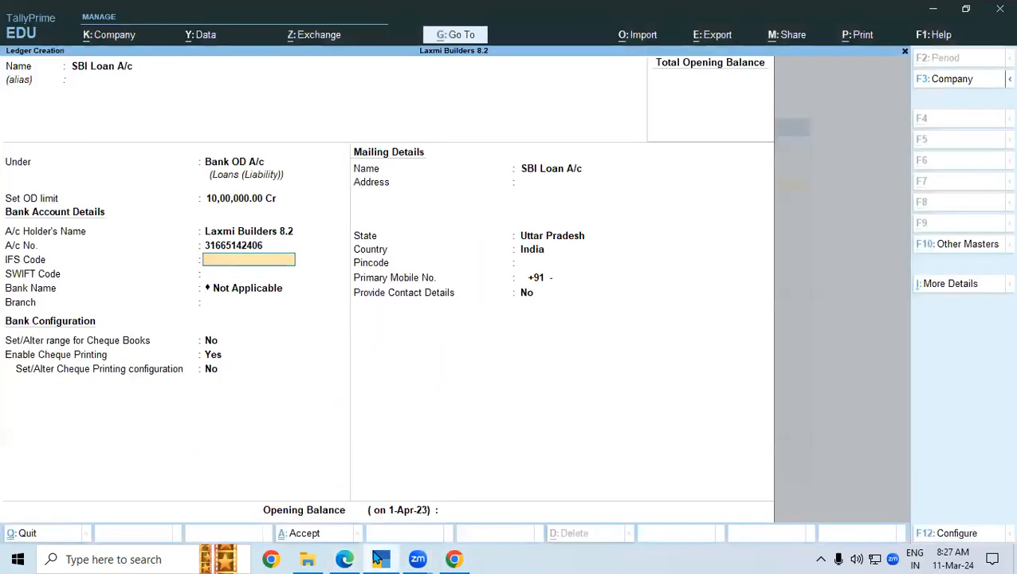
{"action": "key", "text": "ctrl+v"}
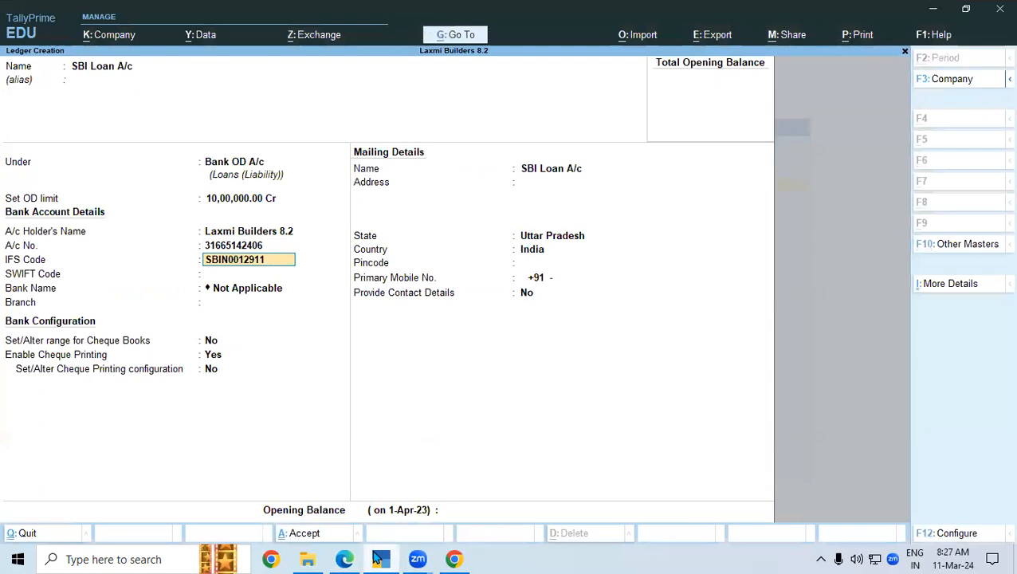
{"action": "key", "text": "Return"}
{"action": "key", "text": "Return"}
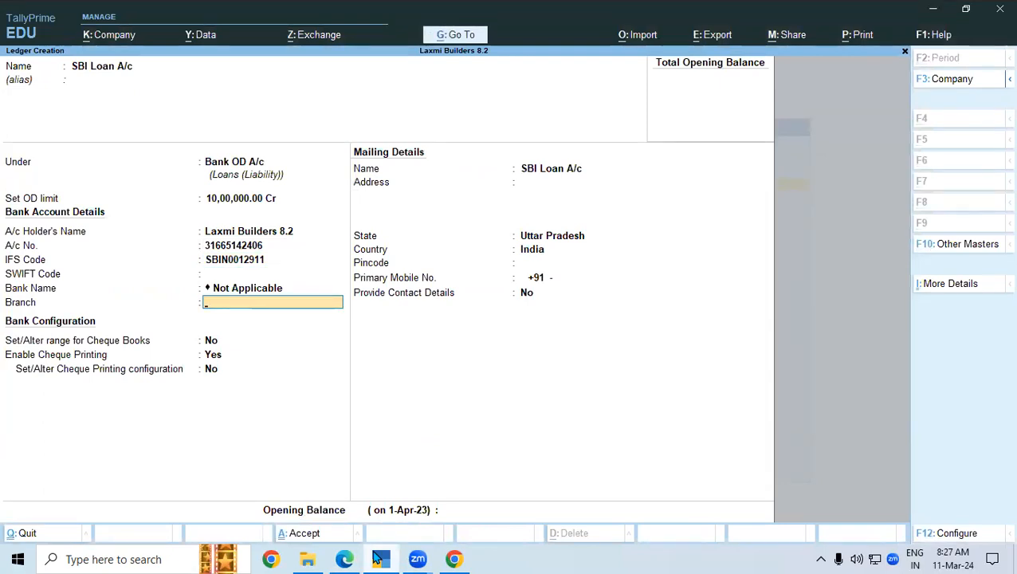
- Fill the branch as Ramkola and save the SBI Loan A/c ledger
{"action": "type", "text": "R"}
{"action": "left_click", "coordinate": [345, 558]}
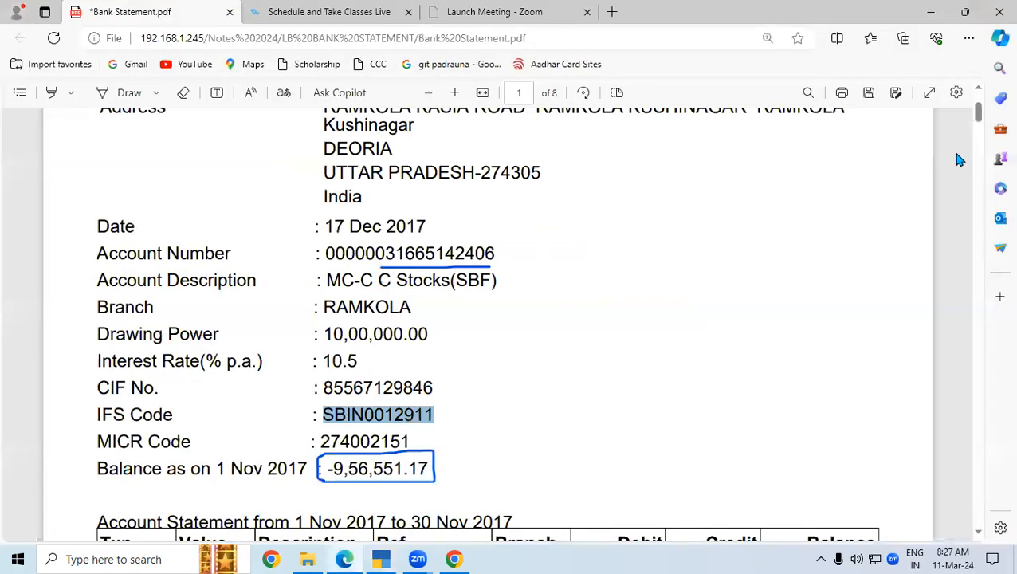
{"action": "left_click_drag", "start_coordinate": [320, 307], "coordinate": [430, 307]}
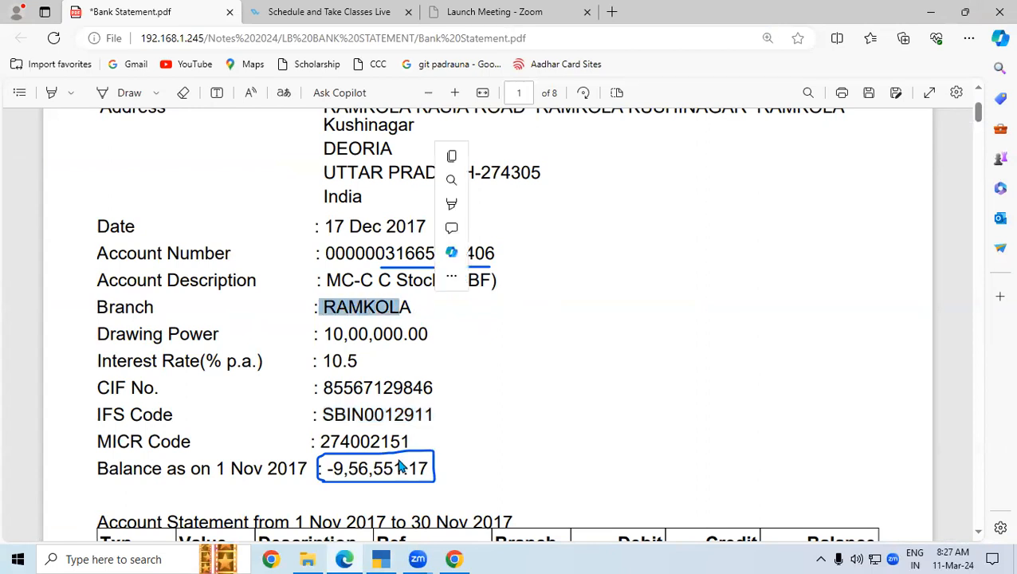
{"action": "left_click", "coordinate": [381, 558]}
{"action": "type", "text": "Ramkola"}
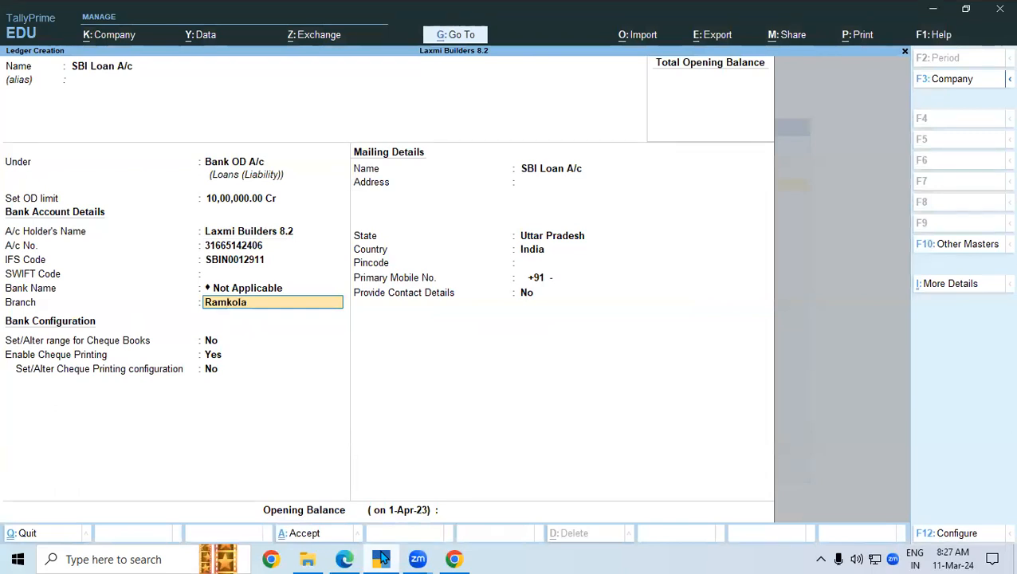
{"action": "key", "text": "Return"}
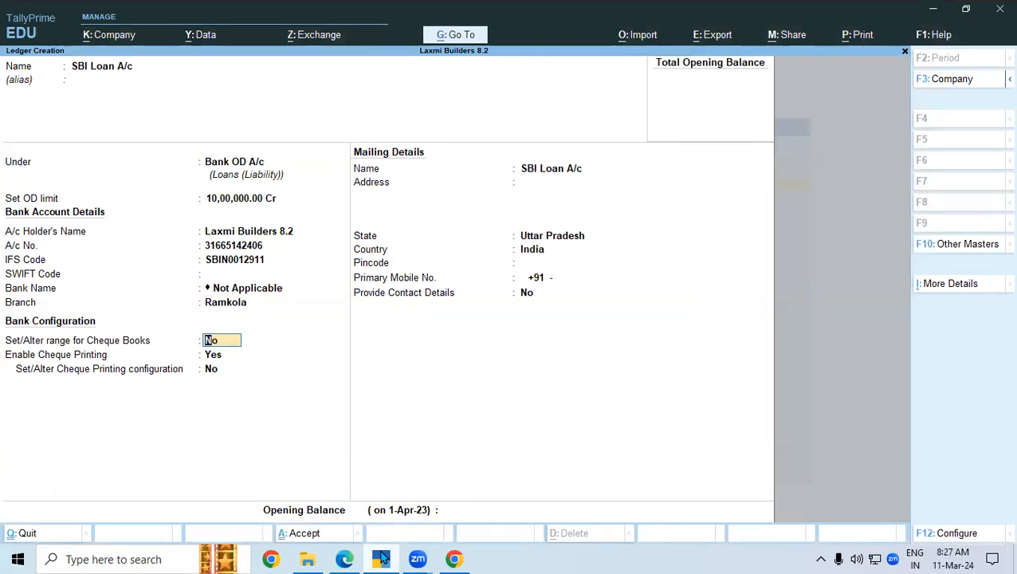
{"action": "key", "text": "ctrl+a"}
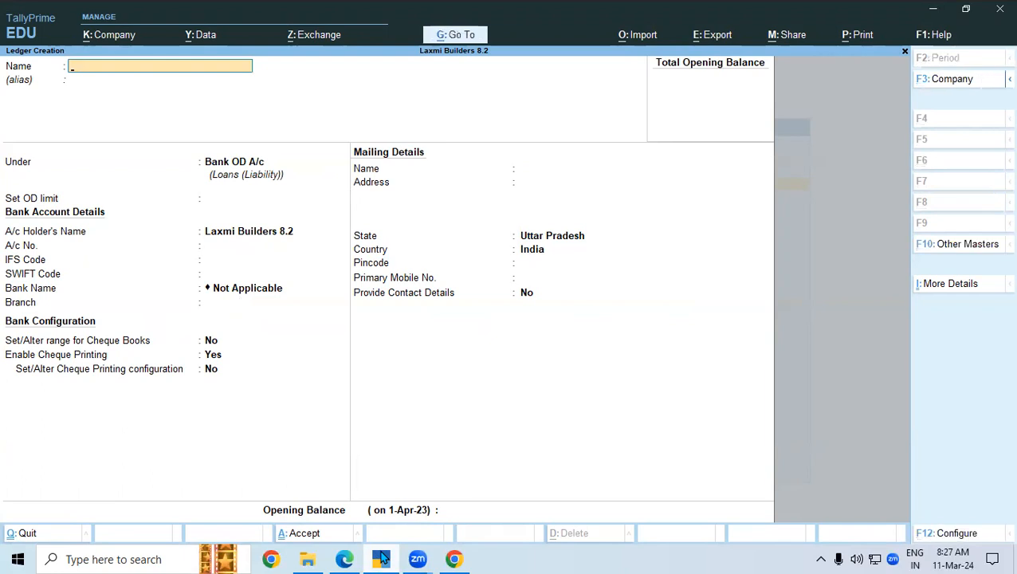
- Quit ledger creation back to Gateway of Tally and open voucher entry
{"action": "key", "text": "Escape"}
{"action": "key", "text": "Return"}
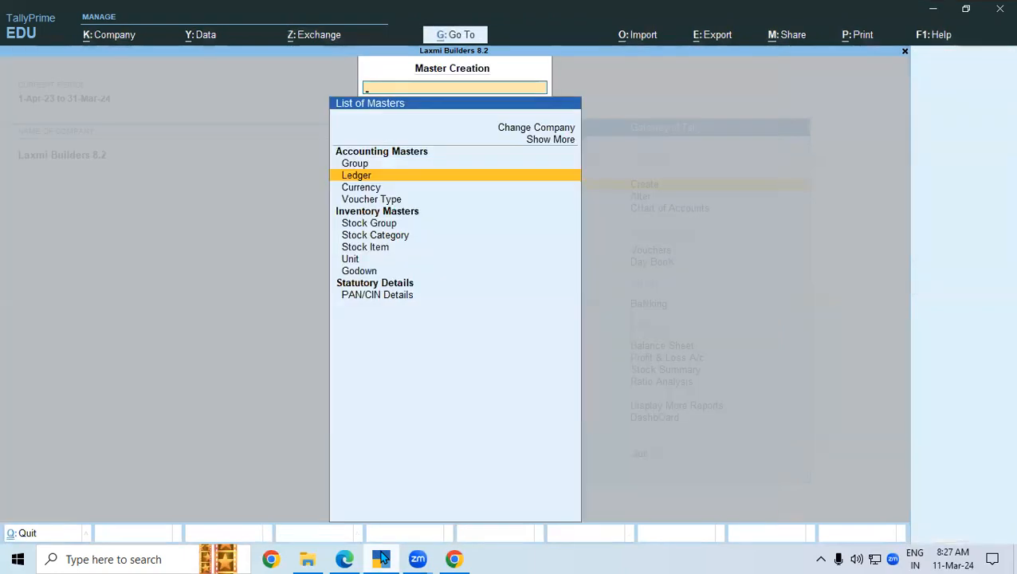
{"action": "key", "text": "Escape"}
{"action": "key", "text": "Down"}
{"action": "key", "text": "Down"}
{"action": "key", "text": "Down"}
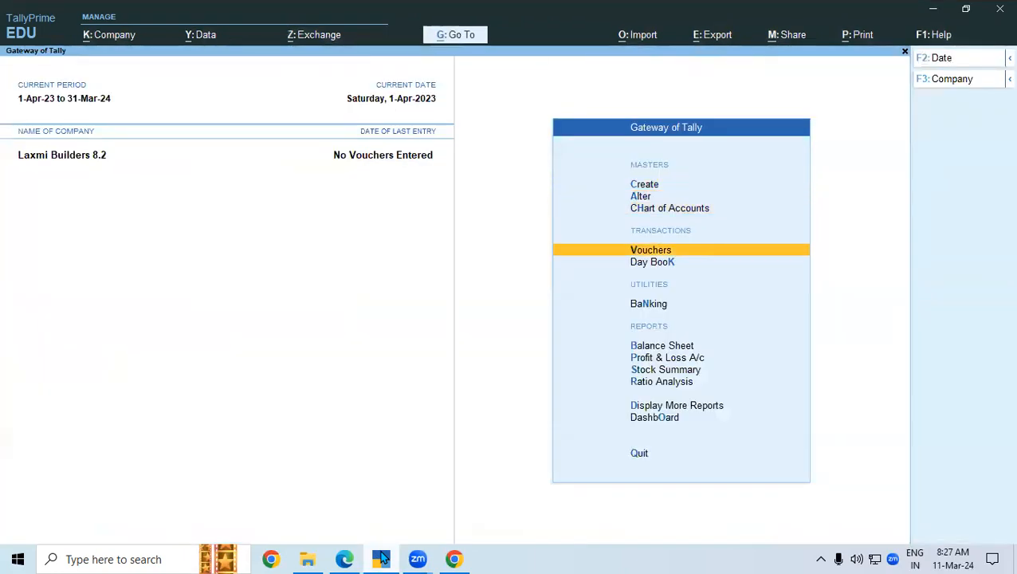
{"action": "key", "text": "Return"}
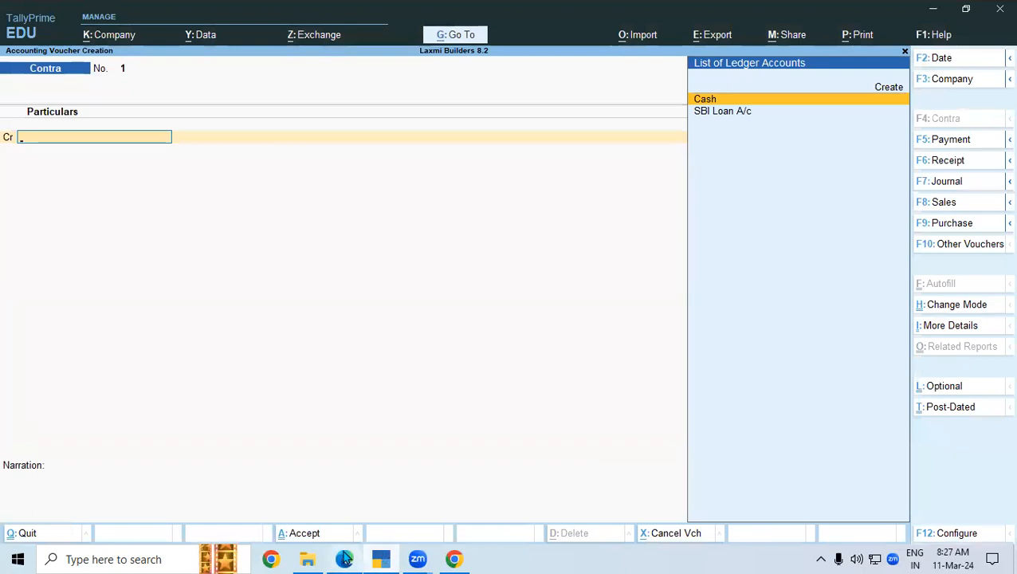
- Circle and underline the 1,005.00 credit and bracket BULK POSTING on the statement
{"action": "left_click", "coordinate": [344, 559]}
{"action": "scroll", "coordinate": [835, 229], "scroll_direction": "down", "scroll_amount": 5}
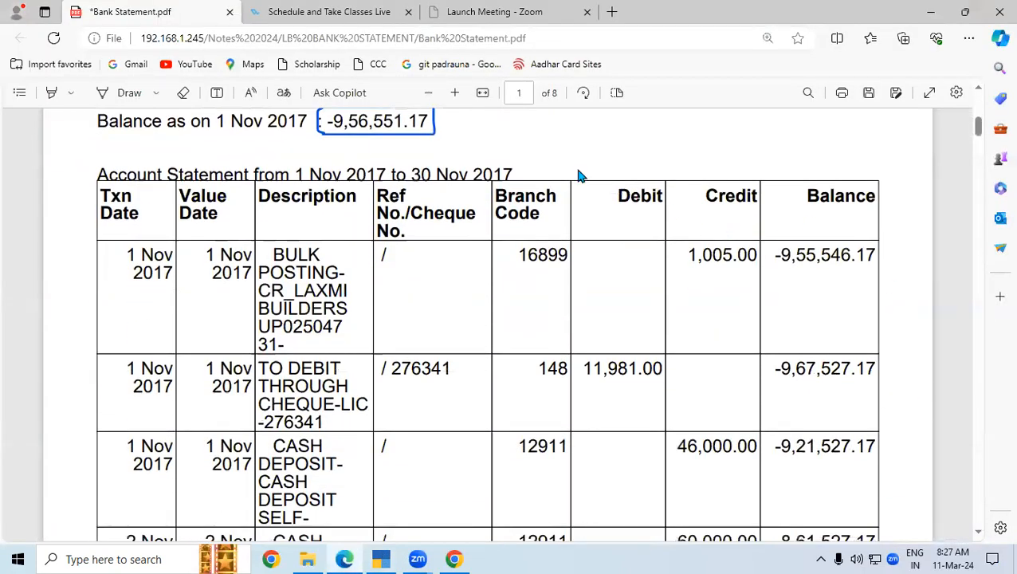
{"action": "left_click", "coordinate": [129, 92]}
{"action": "mouse_move", "coordinate": [767, 249]}
{"action": "left_mouse_down"}
{"action": "mouse_move", "coordinate": [736, 234]}
{"action": "mouse_move", "coordinate": [669, 243]}
{"action": "mouse_move", "coordinate": [744, 273]}
{"action": "mouse_move", "coordinate": [768, 240]}
{"action": "left_mouse_up"}
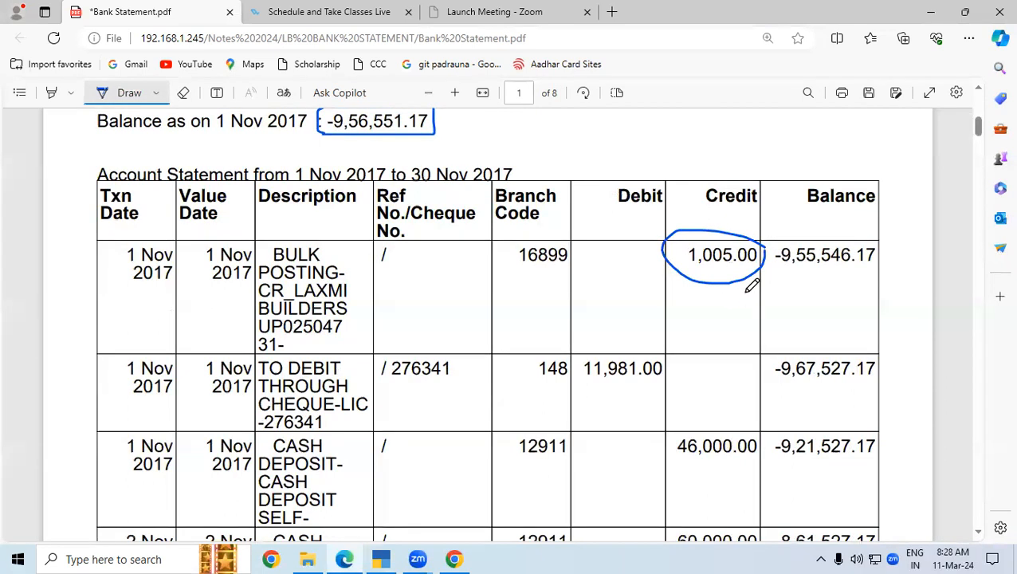
{"action": "left_click_drag", "start_coordinate": [683, 275], "coordinate": [757, 273]}
{"action": "left_click_drag", "start_coordinate": [683, 275], "coordinate": [758, 275]}
{"action": "mouse_move", "coordinate": [336, 243]}
{"action": "left_mouse_down"}
{"action": "mouse_move", "coordinate": [349, 264]}
{"action": "mouse_move", "coordinate": [343, 281]}
{"action": "mouse_move", "coordinate": [337, 243]}
{"action": "mouse_move", "coordinate": [347, 269]}
{"action": "mouse_move", "coordinate": [335, 286]}
{"action": "mouse_move", "coordinate": [347, 261]}
{"action": "mouse_move", "coordinate": [338, 243]}
{"action": "mouse_move", "coordinate": [346, 276]}
{"action": "left_mouse_up"}
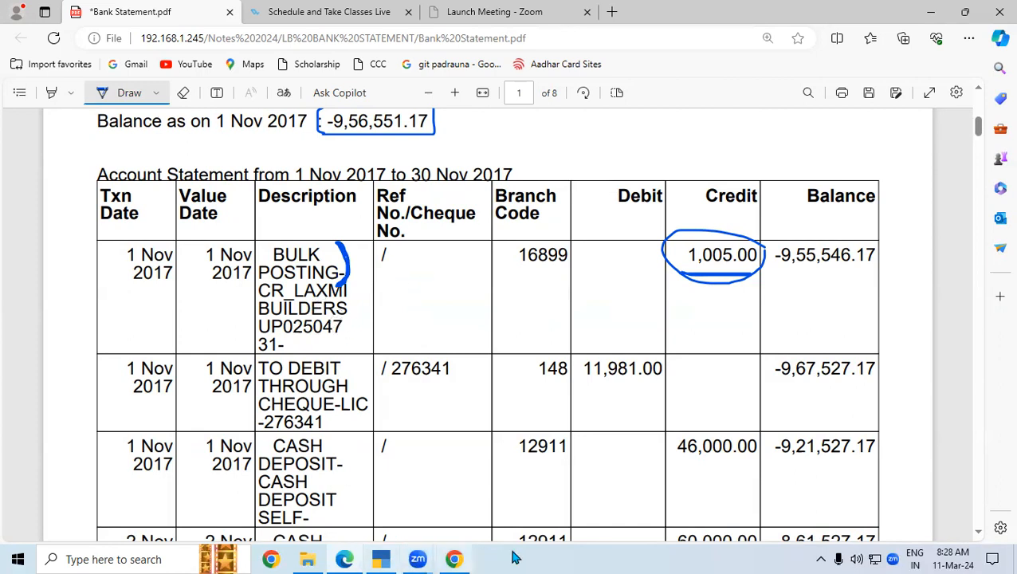
- Underline the 1,005.00 credit once more and change the voucher type to Receipt
{"action": "left_click", "coordinate": [380, 561]}
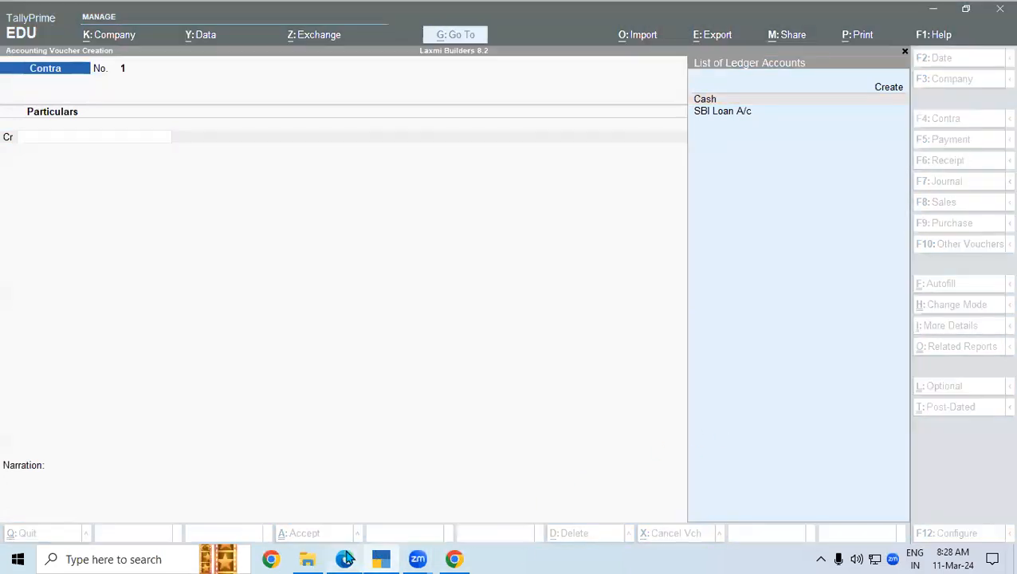
{"action": "left_click", "coordinate": [344, 559]}
{"action": "left_click_drag", "start_coordinate": [650, 278], "coordinate": [740, 282]}
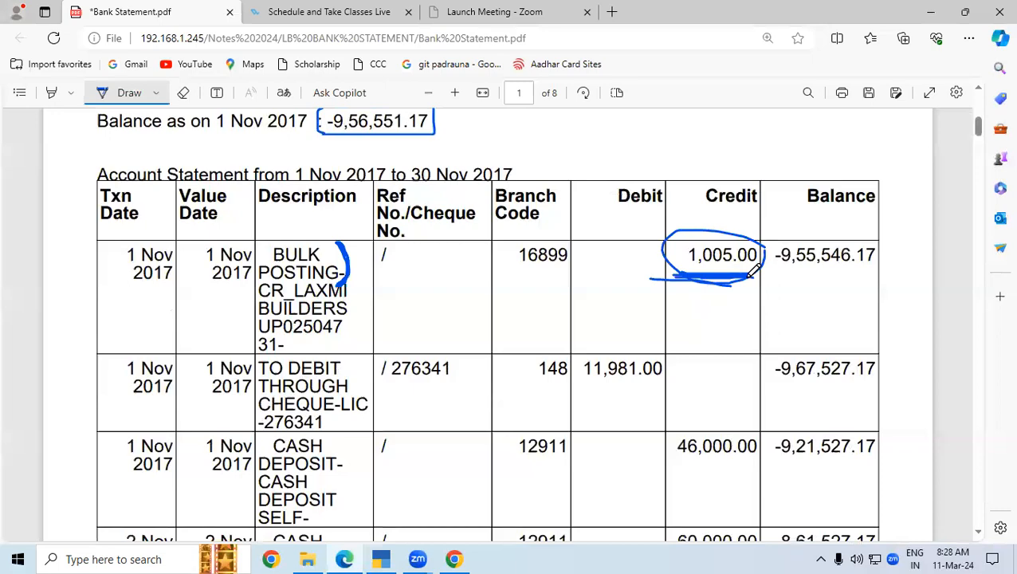
{"action": "left_click", "coordinate": [380, 558]}
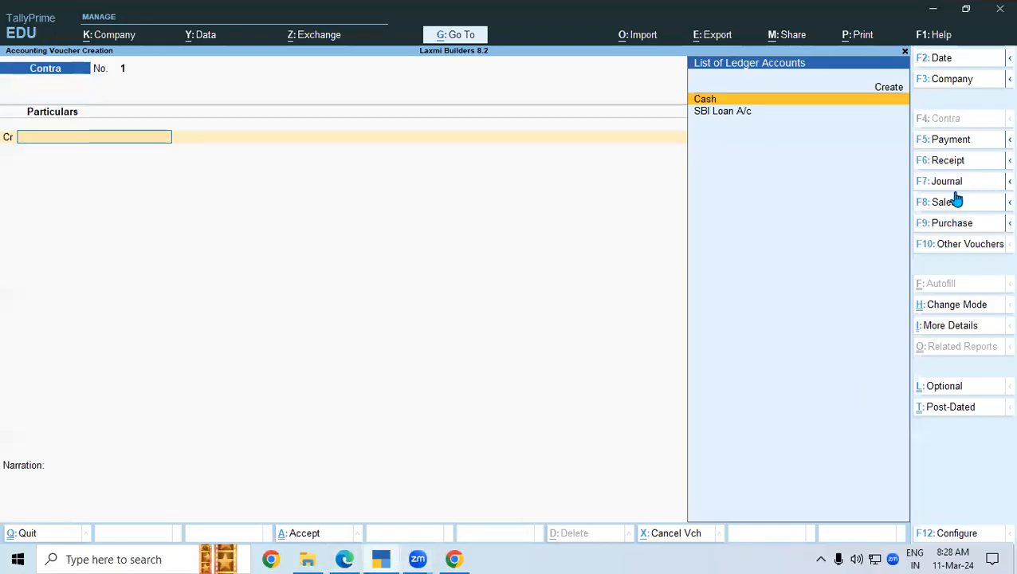
{"action": "left_click", "coordinate": [948, 161]}
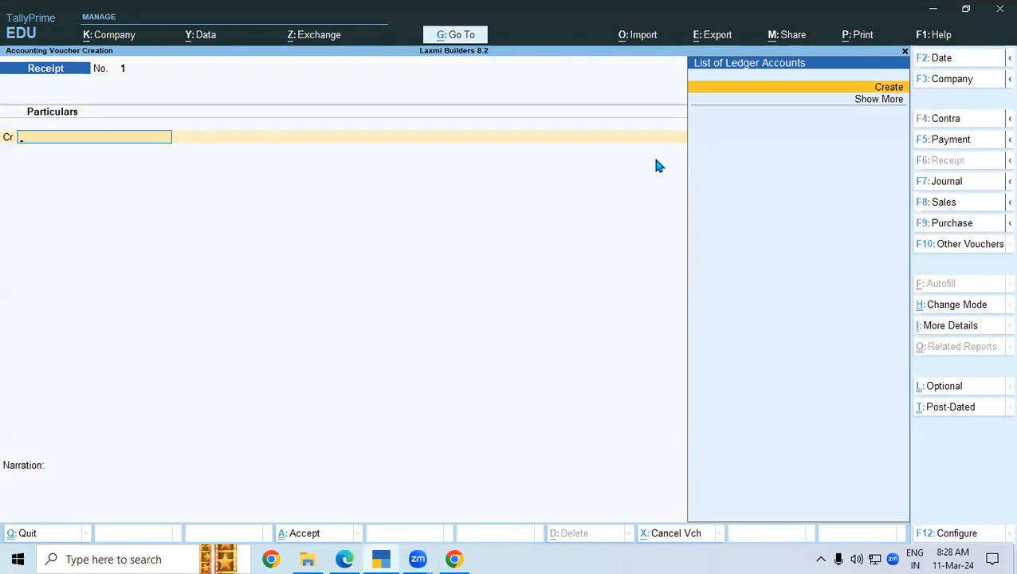
- Thicken the BULK POSTING bracket, then start a new ledger from the Receipt voucher
{"action": "left_click", "coordinate": [345, 559]}
{"action": "left_click_drag", "start_coordinate": [348, 241], "coordinate": [349, 281]}
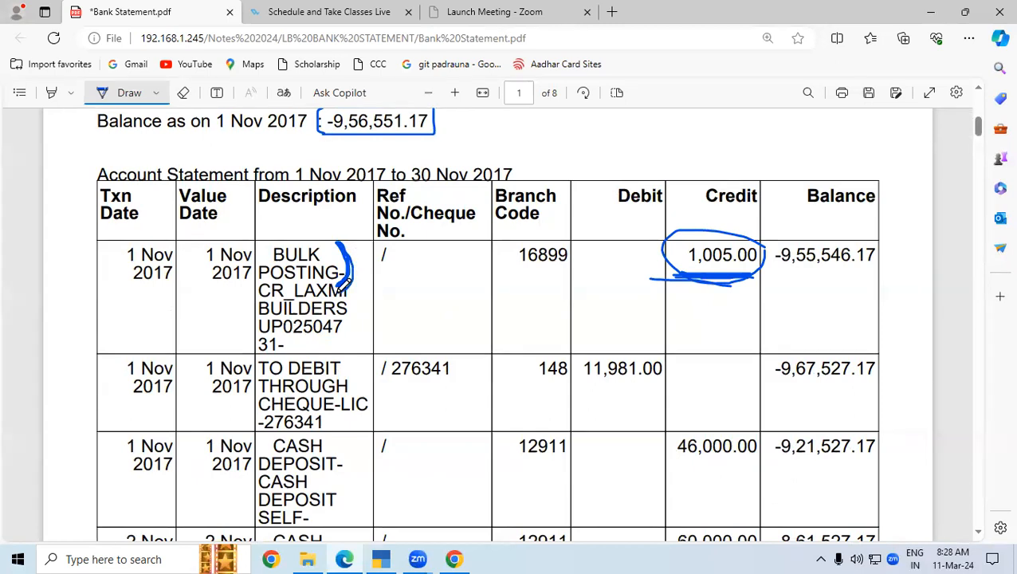
{"action": "left_click", "coordinate": [380, 558]}
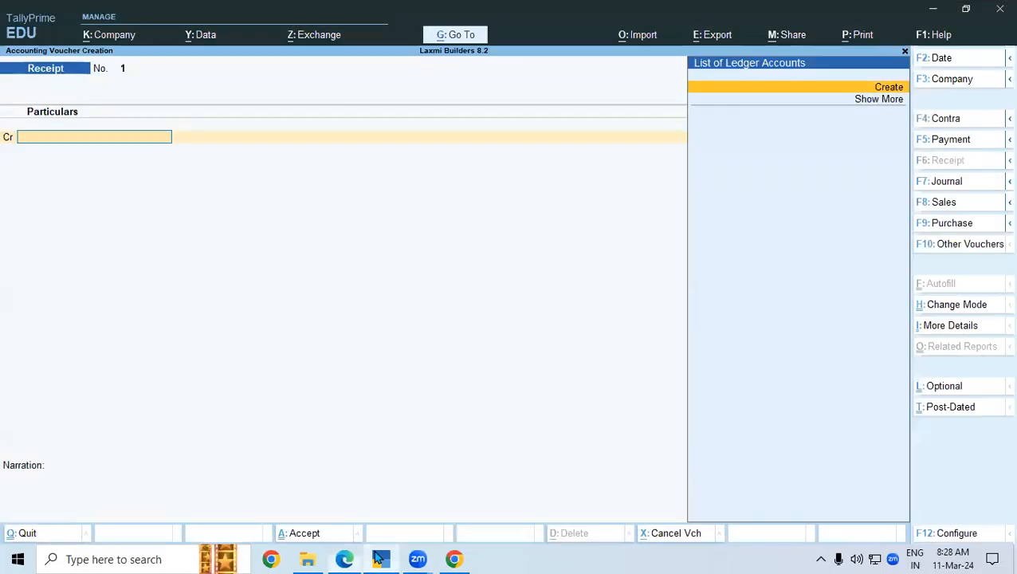
{"action": "key", "text": "alt+c"}
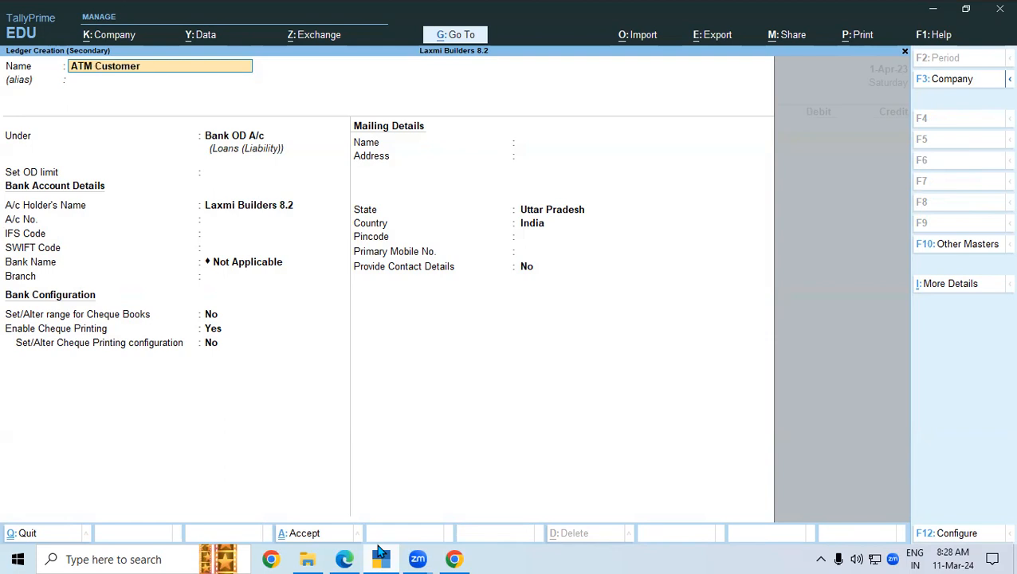
- Create the ATM Customer ledger under Sundry Debtors
{"action": "key", "text": "Return"}
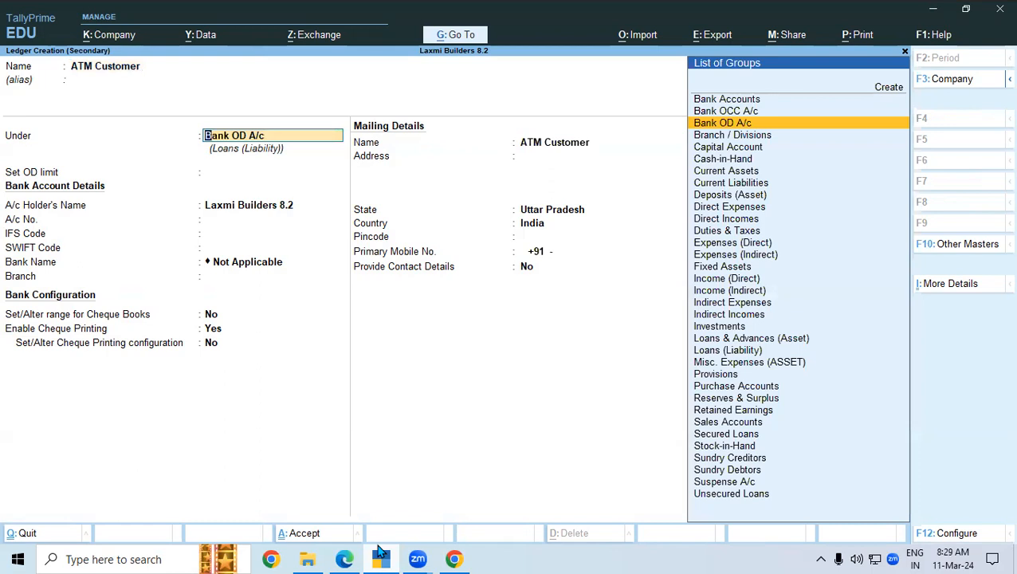
{"action": "type", "text": "Sun"}
{"action": "key", "text": "Down"}
{"action": "key", "text": "Return"}
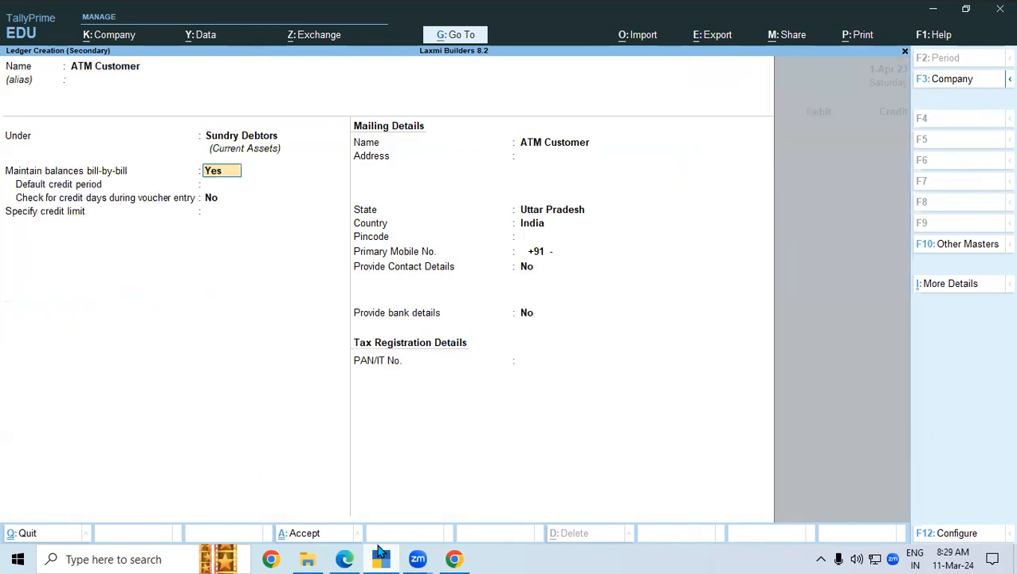
{"action": "key", "text": "ctrl"}
{"action": "key", "text": "ctrl+a"}
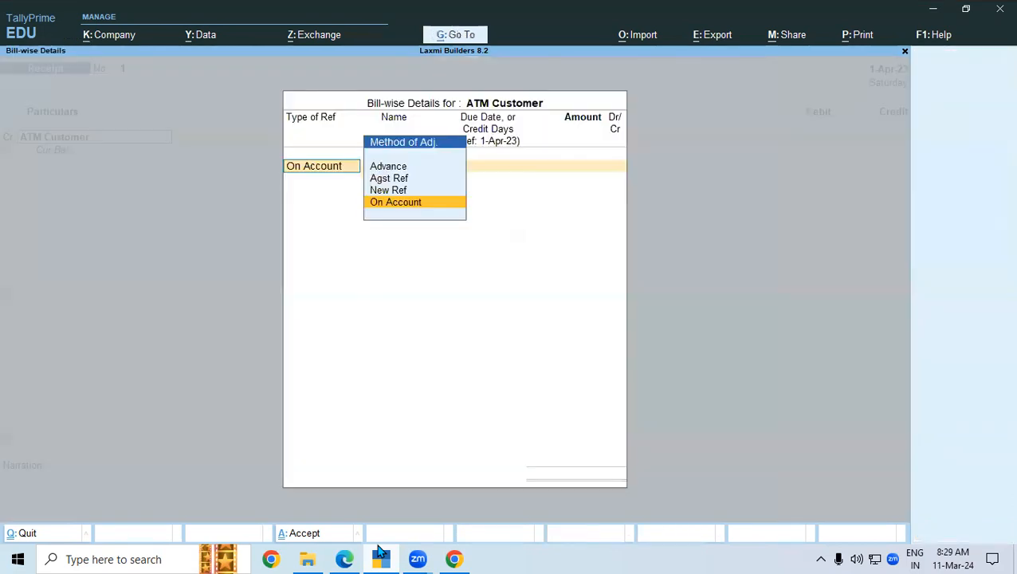
- Add bill-wise New Ref 1 for 1,005.00 Cr with no due date
{"action": "key", "text": "Up"}
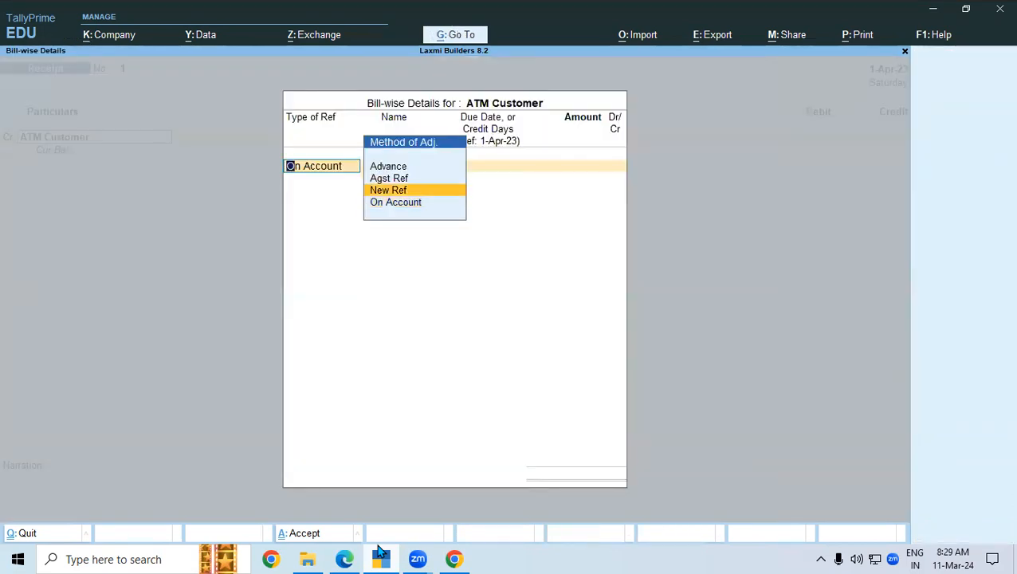
{"action": "key", "text": "Return"}
{"action": "key", "text": "Return"}
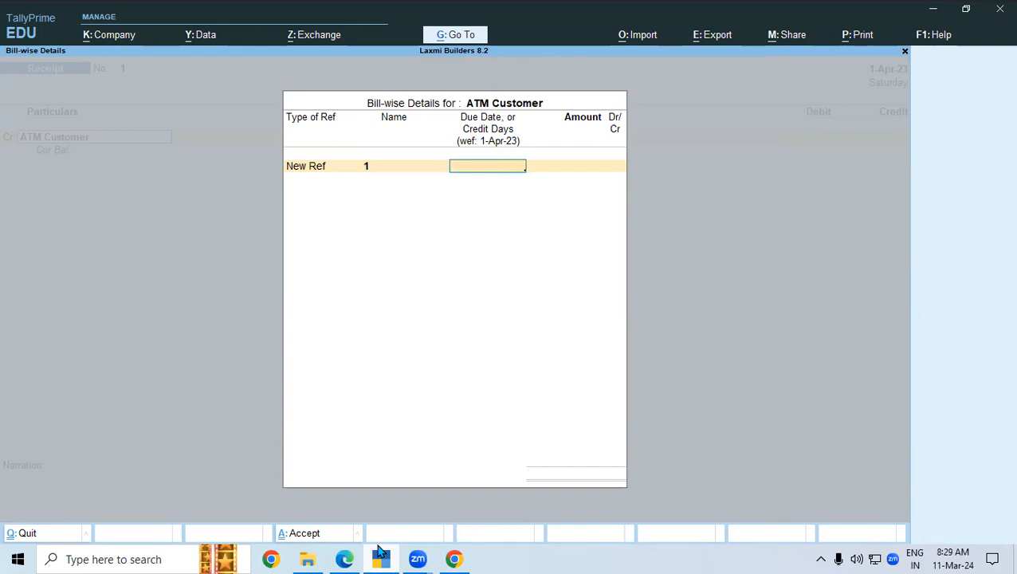
{"action": "key", "text": "Return"}
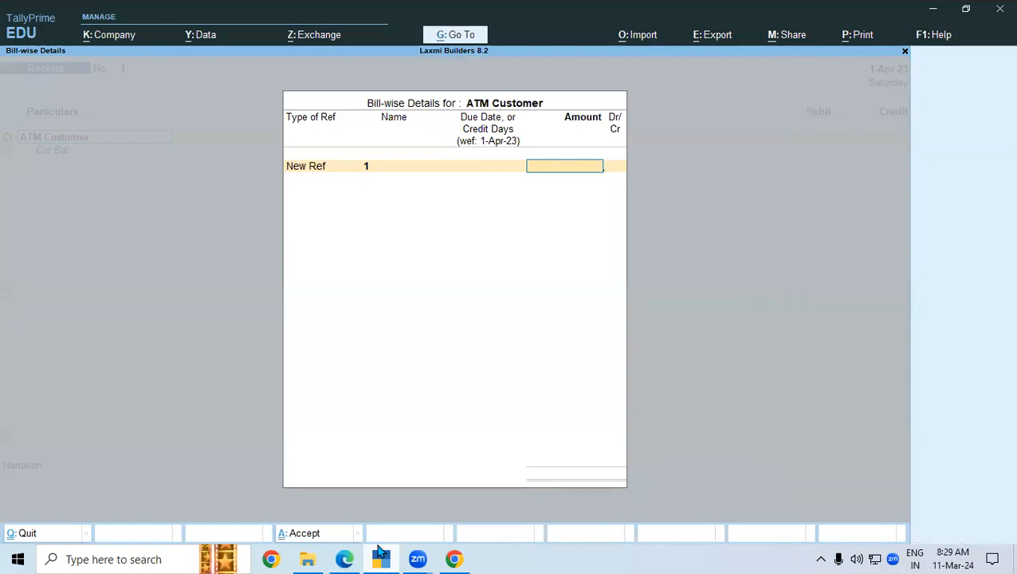
{"action": "type", "text": "1005"}
{"action": "key", "text": "Return"}
{"action": "key", "text": "Return"}
{"action": "key", "text": "Return"}
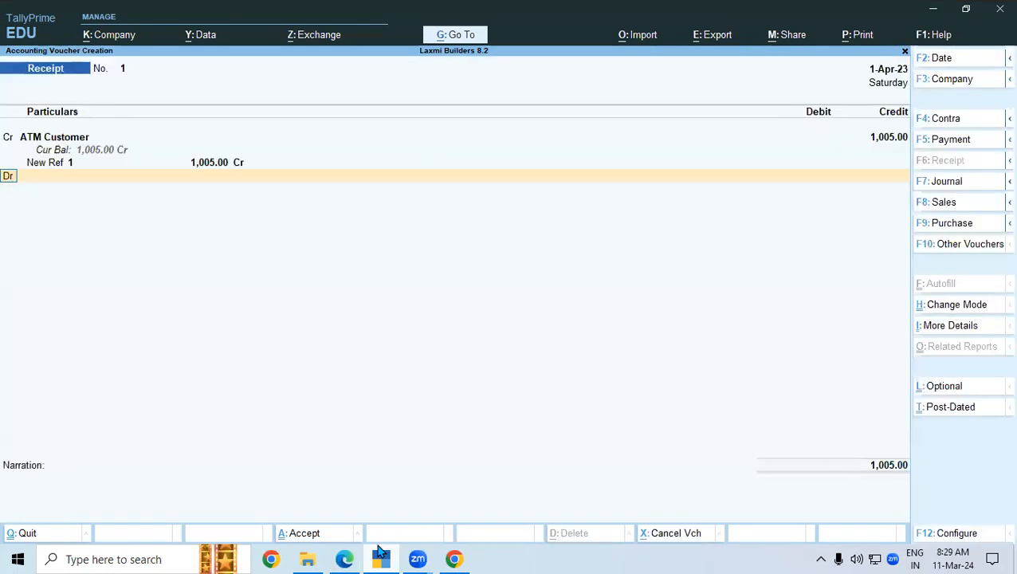
{"action": "key", "text": "Return"}
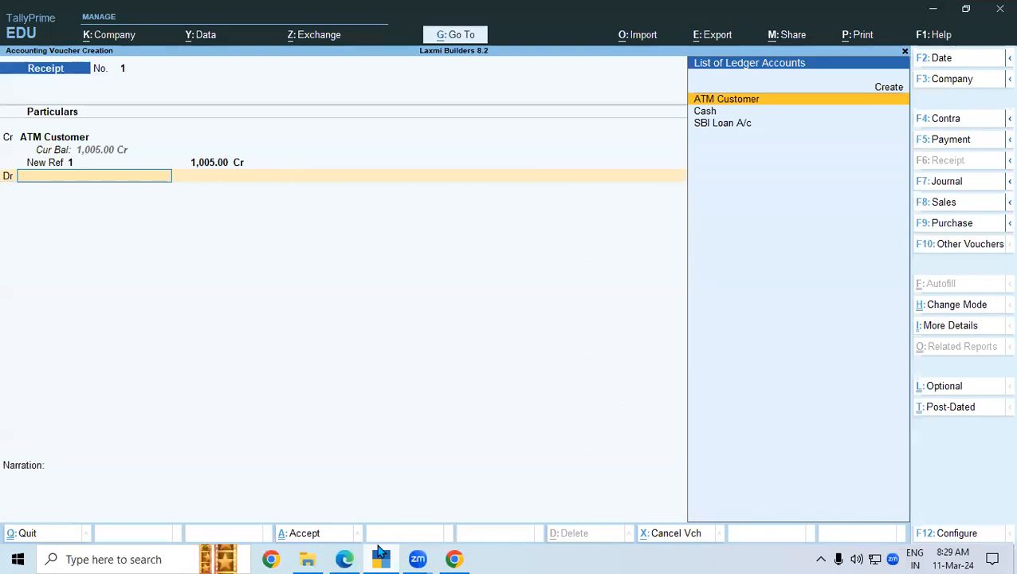
- Choose SBI Loan A/c as the debit ledger for 1,005.00 and accept the bank allocation
{"action": "key", "text": "Down"}
{"action": "key", "text": "Down"}
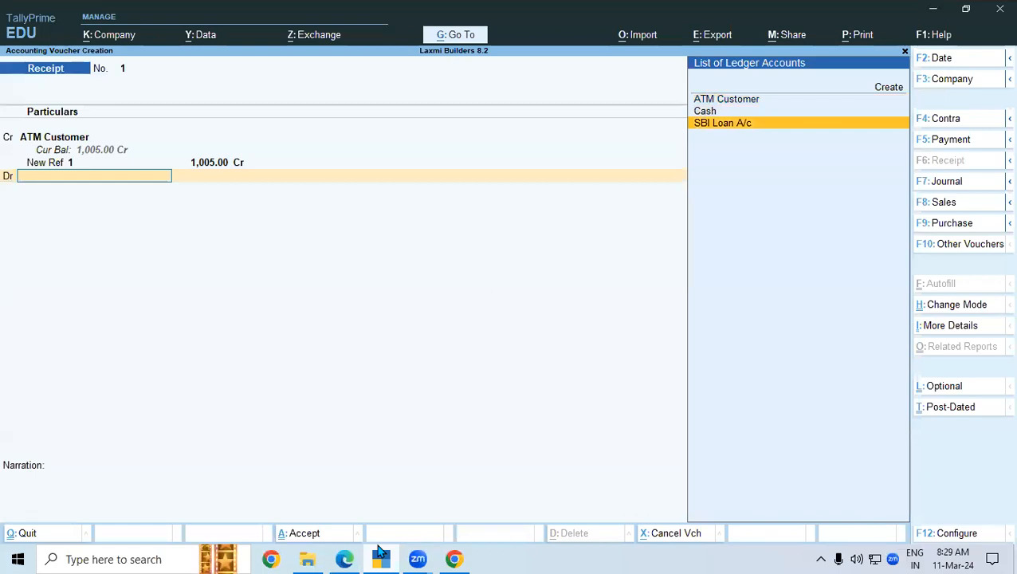
{"action": "key", "text": "Return"}
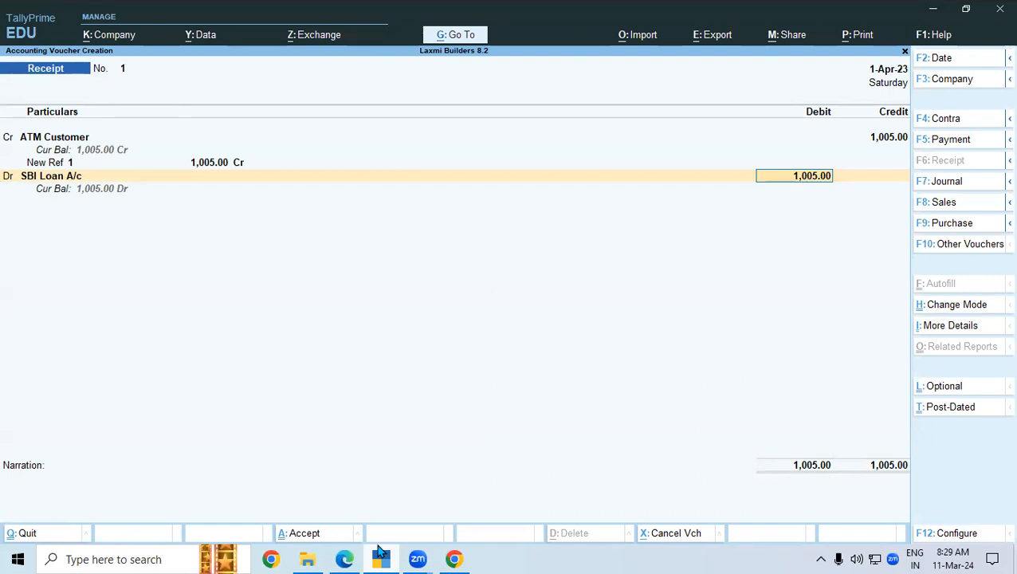
{"action": "key", "text": "Return"}
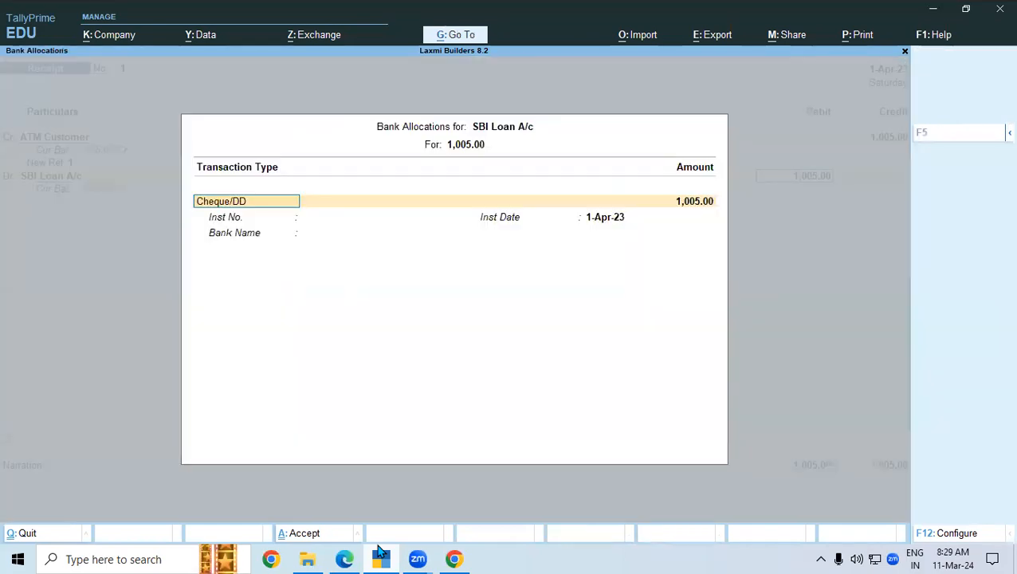
{"action": "key", "text": "Escape"}
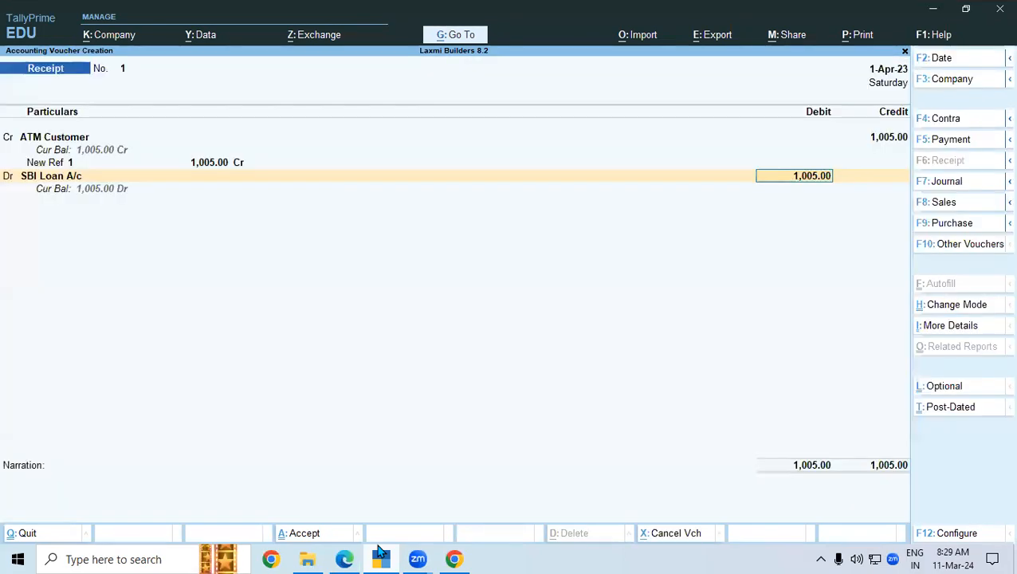
{"action": "key", "text": "BackSpace"}
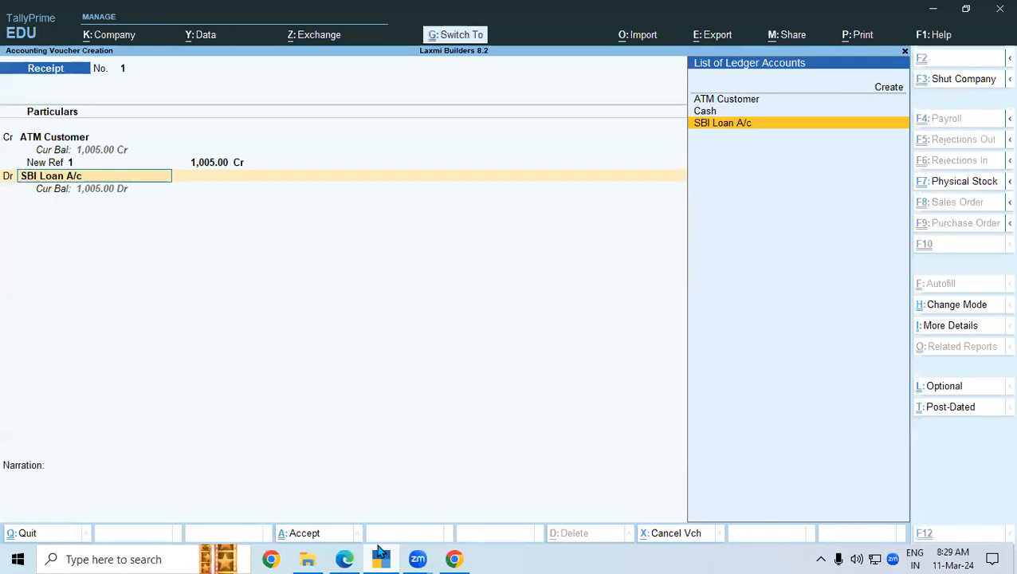
- Open SBI Loan A/c for alteration and underline the -9,56,551.17 balance on the statement
{"action": "key", "text": "ctrl+Return"}
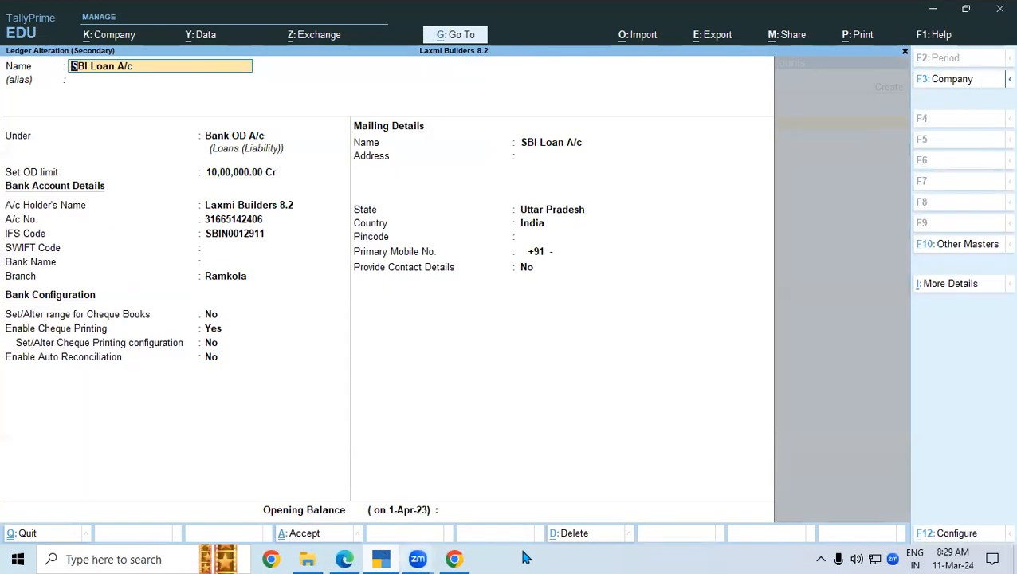
{"action": "left_click", "coordinate": [455, 510]}
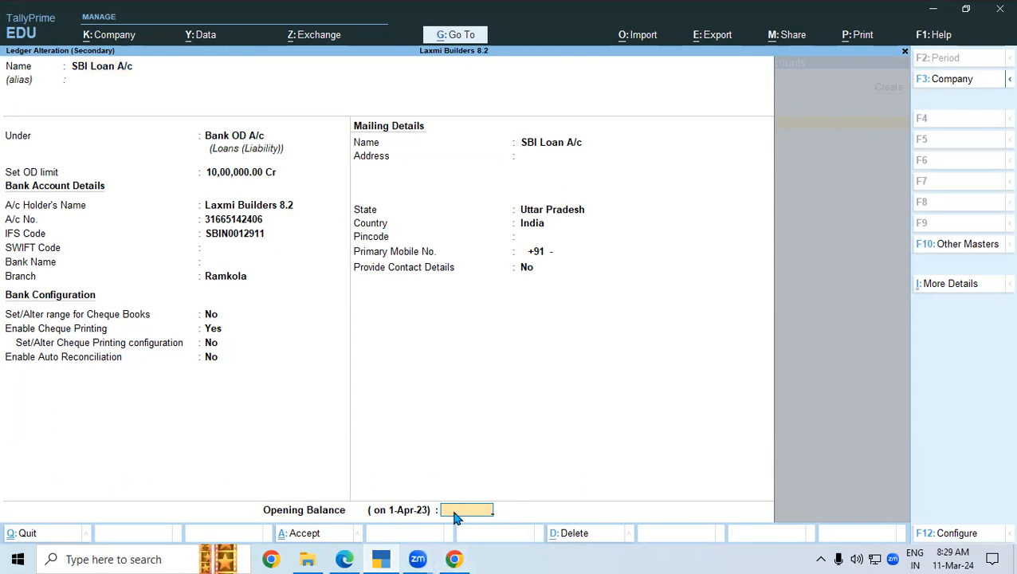
{"action": "left_click", "coordinate": [344, 559]}
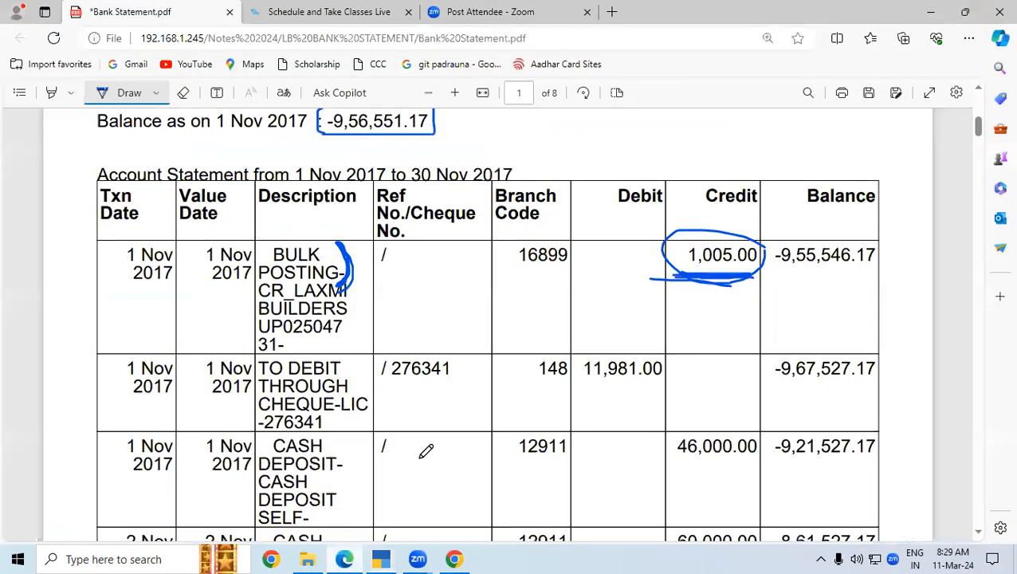
{"action": "scroll", "coordinate": [558, 233], "scroll_direction": "up", "scroll_amount": 2}
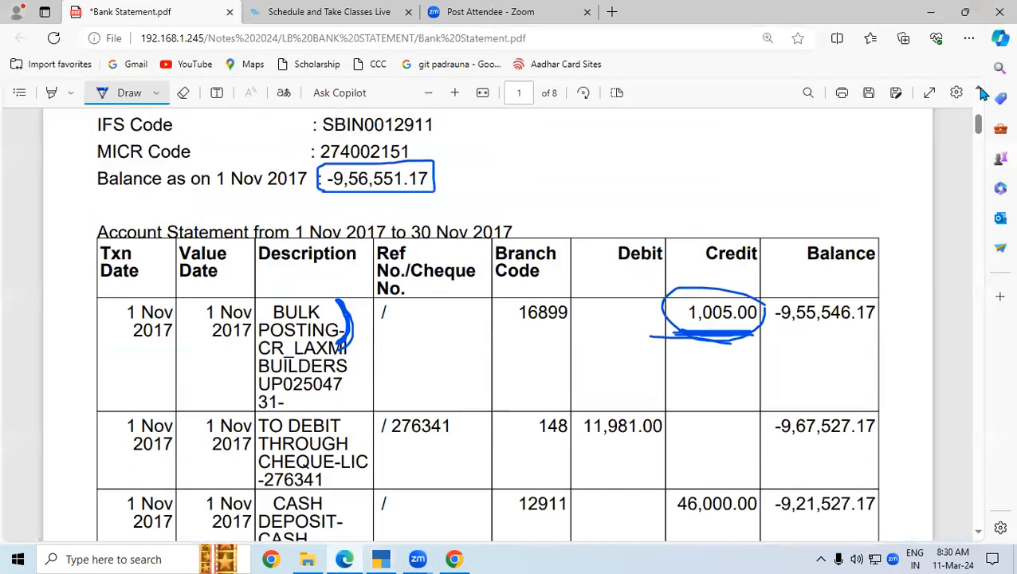
{"action": "left_click_drag", "start_coordinate": [328, 256], "coordinate": [425, 255]}
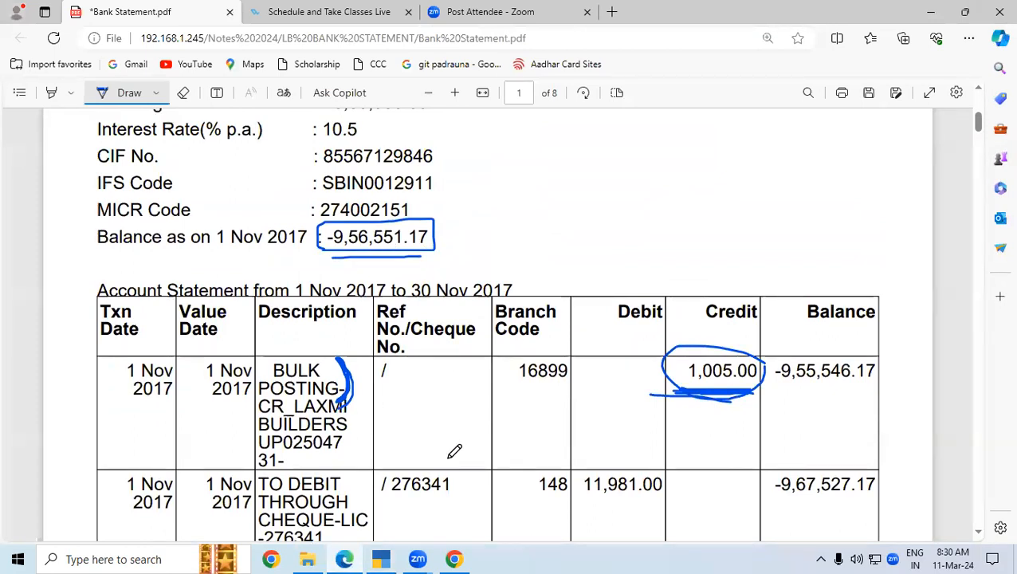
{"action": "left_click", "coordinate": [380, 558]}
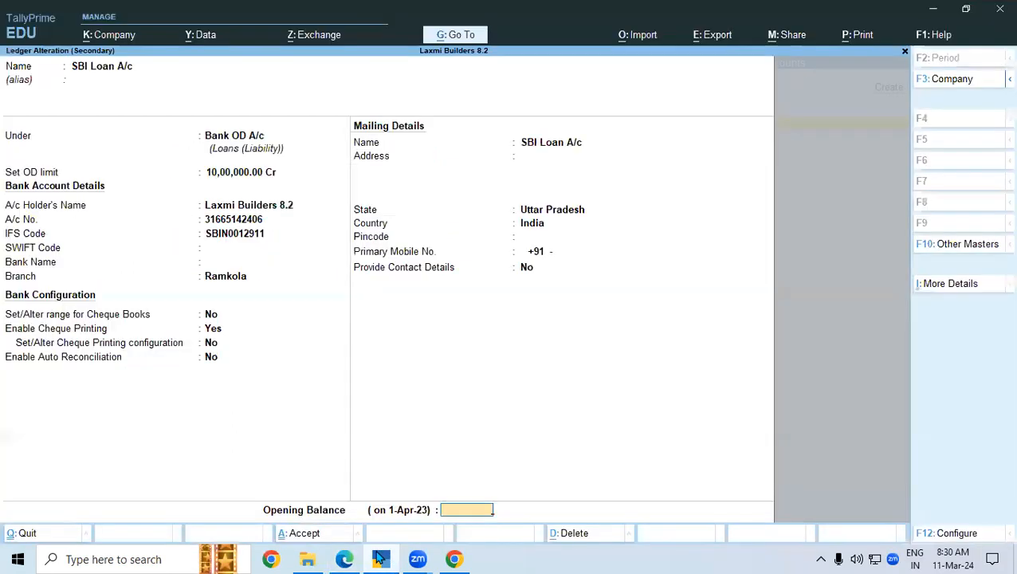
- Enter an opening balance of 9,56,551.17 and save the ledger
{"action": "type", "text": "9,56,551.17"}
{"action": "key", "text": "Return"}
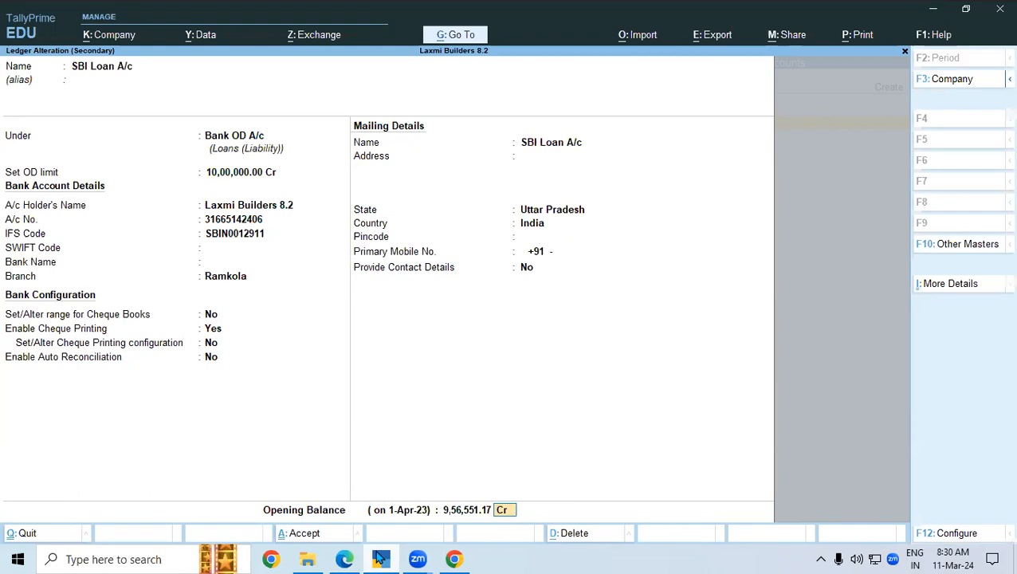
{"action": "key", "text": "ctrl"}
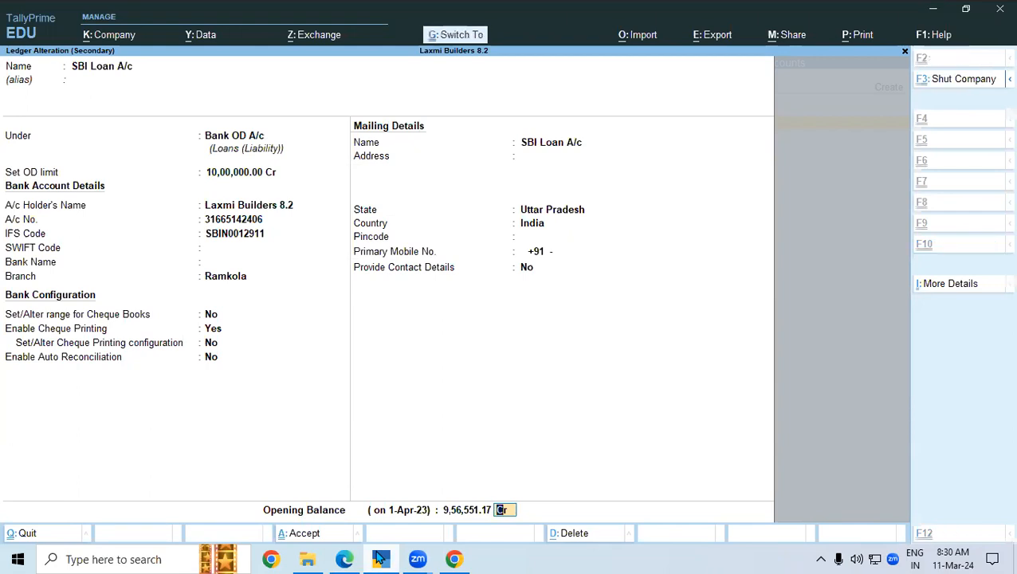
{"action": "key", "text": "ctrl+a"}
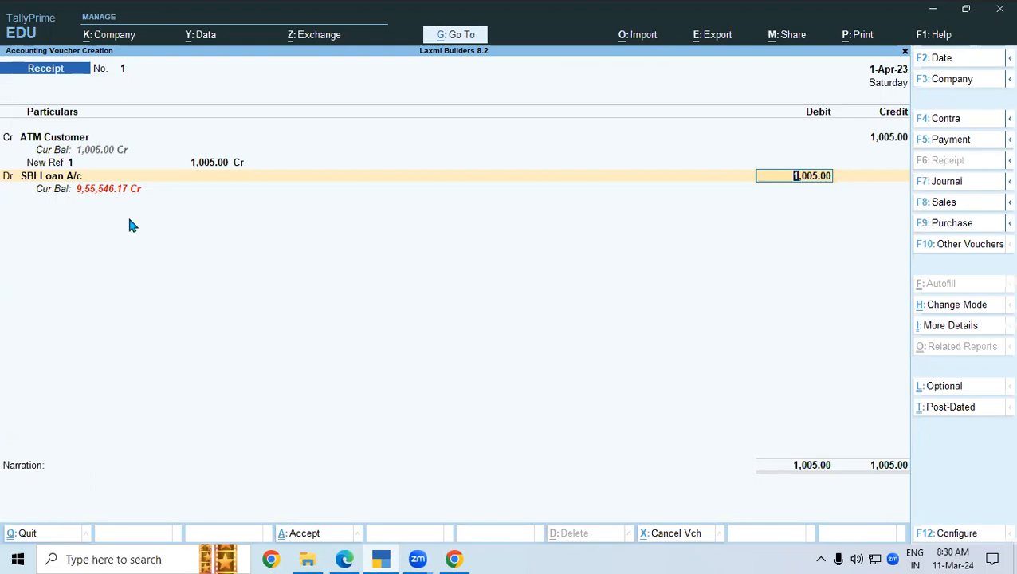
- Underline the -9,55,546.17 balance on the statement, then save receipt voucher No. 1
{"action": "left_click", "coordinate": [344, 559]}
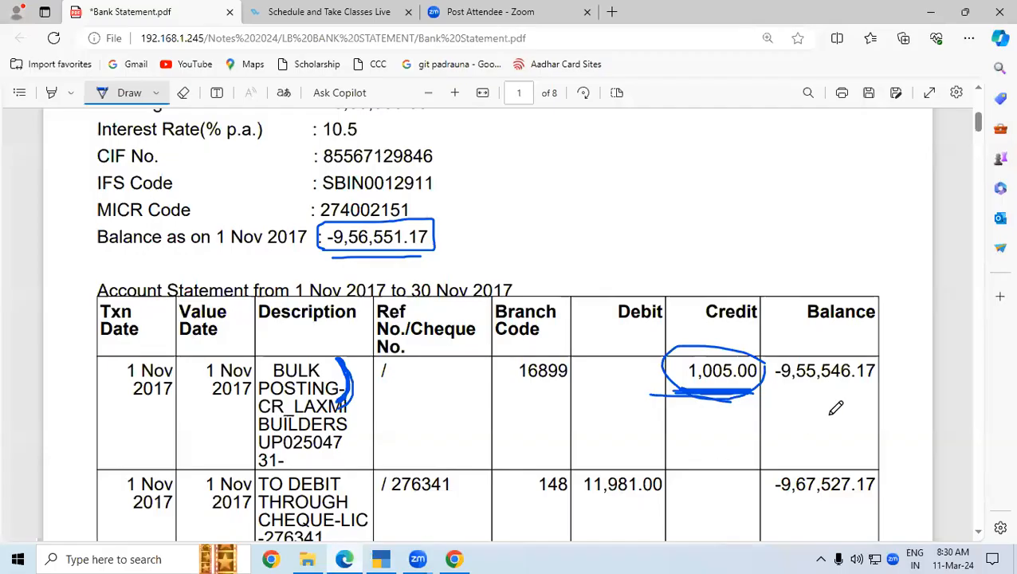
{"action": "left_click_drag", "start_coordinate": [775, 390], "coordinate": [876, 385]}
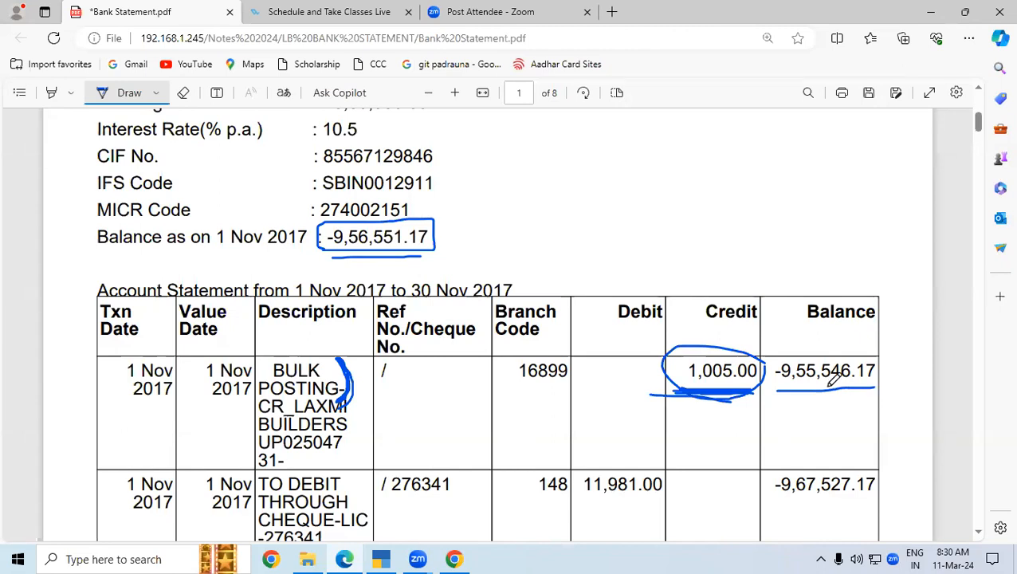
{"action": "left_click_drag", "start_coordinate": [770, 391], "coordinate": [880, 394]}
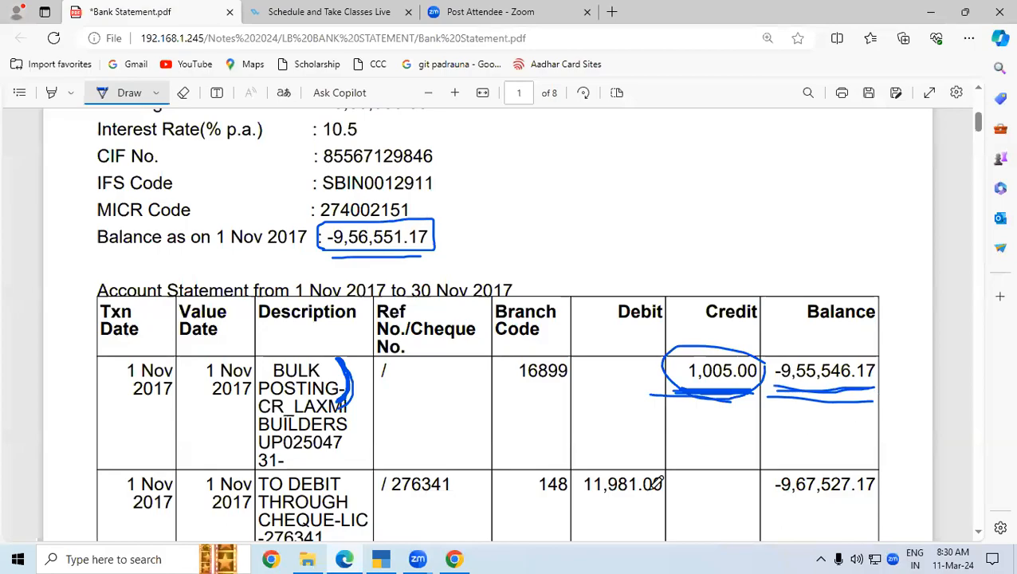
{"action": "left_click", "coordinate": [379, 559]}
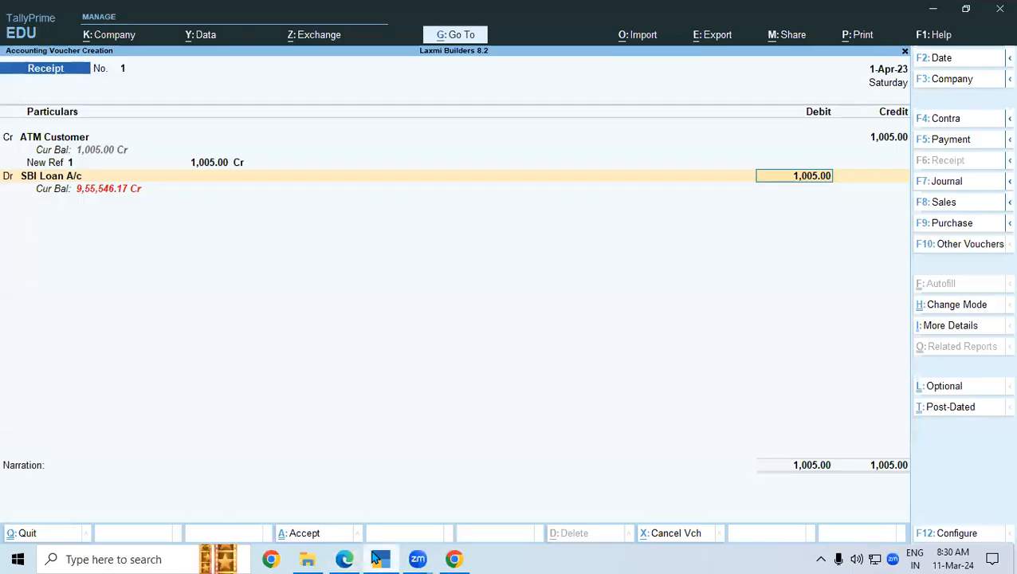
{"action": "left_click", "coordinate": [313, 533]}
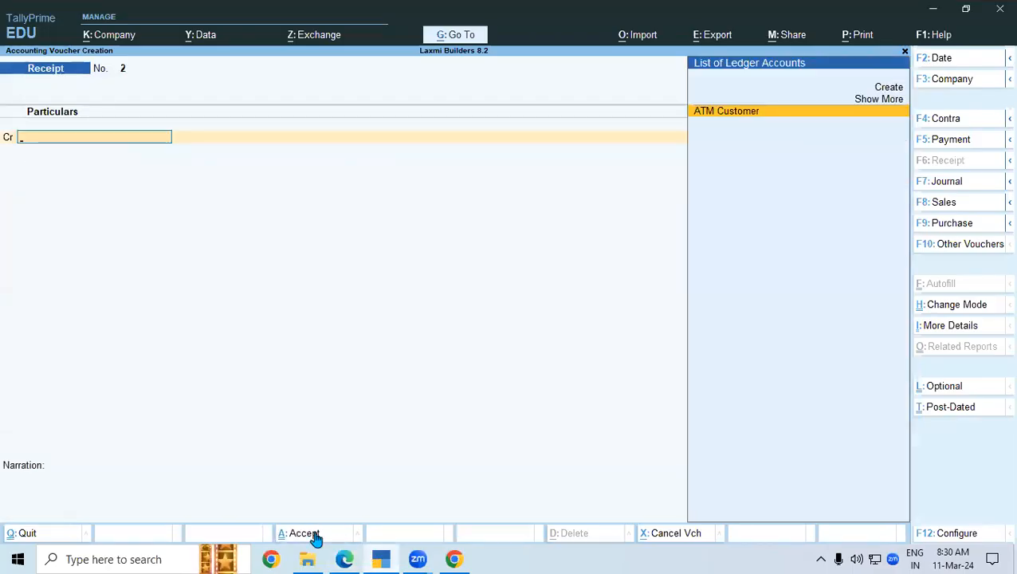
- Scroll the statement down and box the 11,981.00 debit and its CHEQUE-LIC description in ink
{"action": "left_click", "coordinate": [344, 558]}
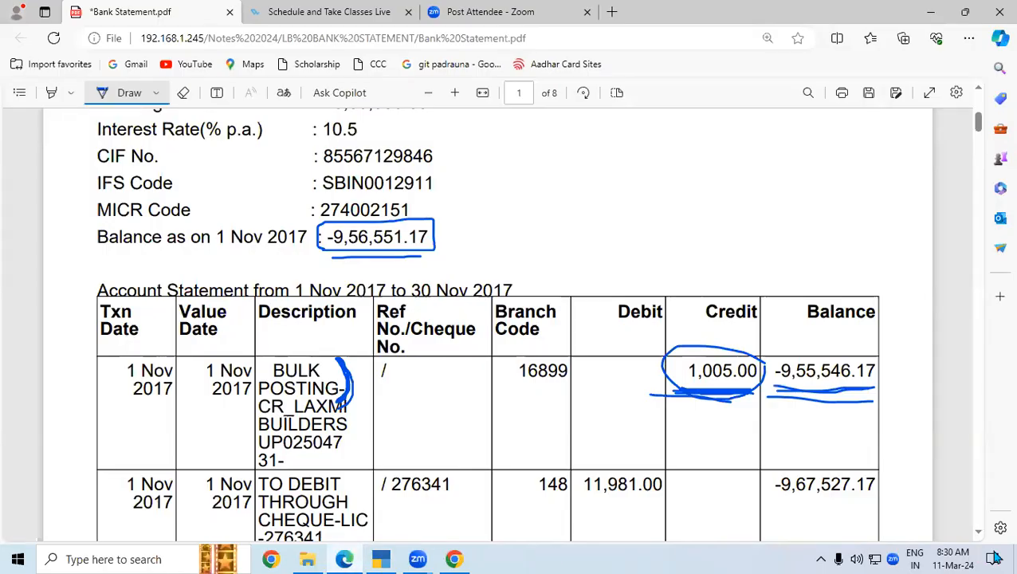
{"action": "scroll", "coordinate": [983, 539], "scroll_direction": "down", "scroll_amount": 3}
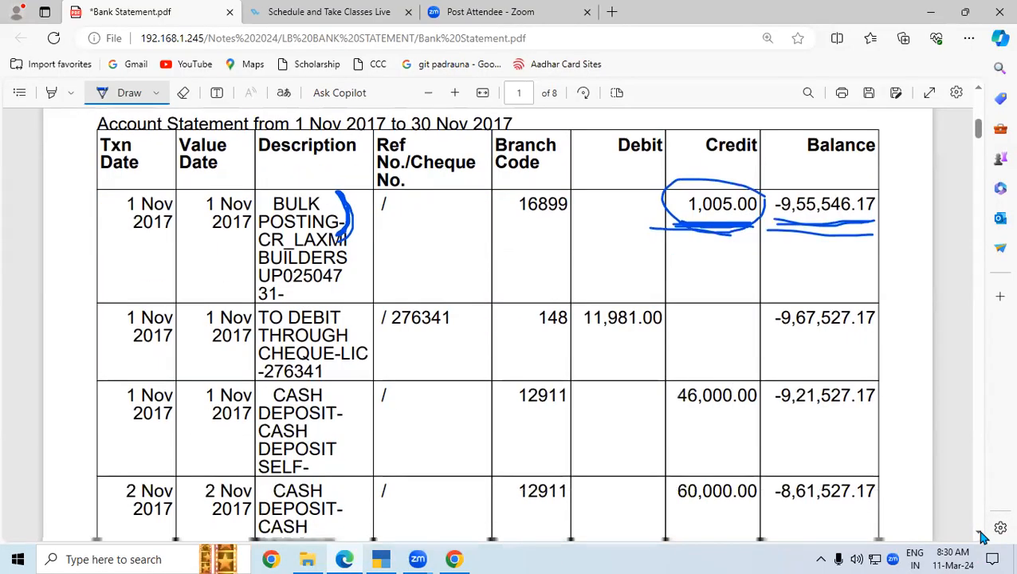
{"action": "scroll", "coordinate": [983, 539], "scroll_direction": "down", "scroll_amount": 1}
{"action": "mouse_move", "coordinate": [577, 270]}
{"action": "left_mouse_down"}
{"action": "mouse_move", "coordinate": [637, 271]}
{"action": "mouse_move", "coordinate": [680, 241]}
{"action": "mouse_move", "coordinate": [670, 220]}
{"action": "mouse_move", "coordinate": [578, 227]}
{"action": "mouse_move", "coordinate": [575, 268]}
{"action": "left_mouse_up"}
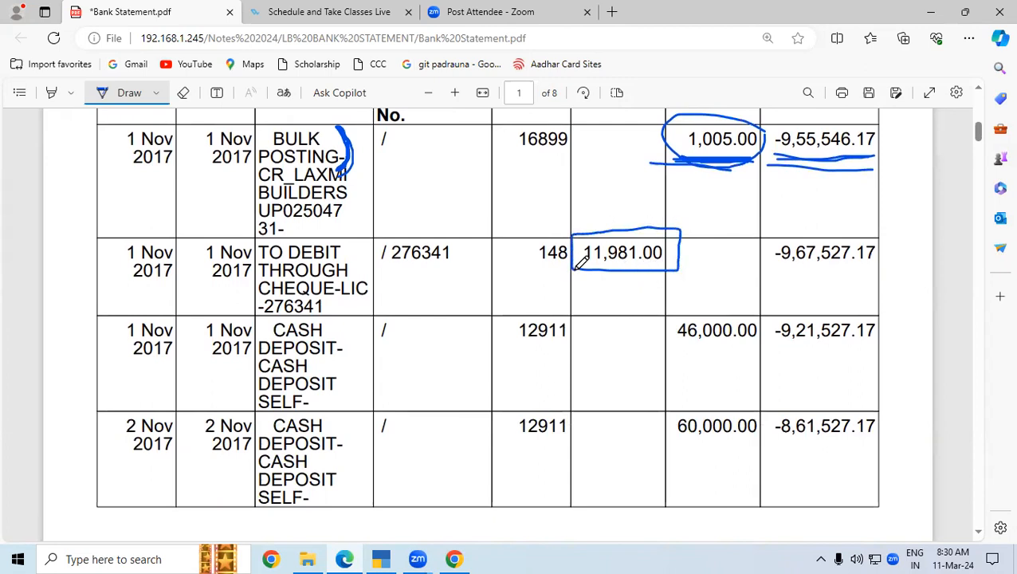
{"action": "left_click_drag", "start_coordinate": [695, 167], "coordinate": [728, 167]}
{"action": "mouse_move", "coordinate": [596, 229]}
{"action": "left_mouse_down"}
{"action": "mouse_move", "coordinate": [673, 228]}
{"action": "mouse_move", "coordinate": [683, 232]}
{"action": "mouse_move", "coordinate": [684, 258]}
{"action": "mouse_move", "coordinate": [576, 271]}
{"action": "mouse_move", "coordinate": [572, 231]}
{"action": "left_mouse_up"}
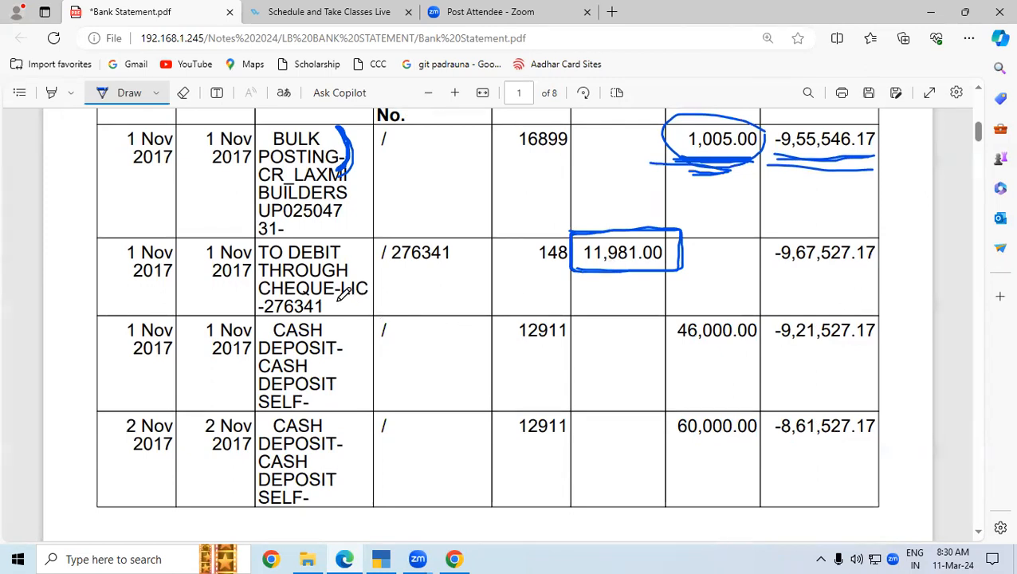
{"action": "mouse_move", "coordinate": [337, 298]}
{"action": "left_mouse_down"}
{"action": "mouse_move", "coordinate": [373, 293]}
{"action": "mouse_move", "coordinate": [376, 281]}
{"action": "mouse_move", "coordinate": [336, 278]}
{"action": "mouse_move", "coordinate": [335, 300]}
{"action": "left_mouse_up"}
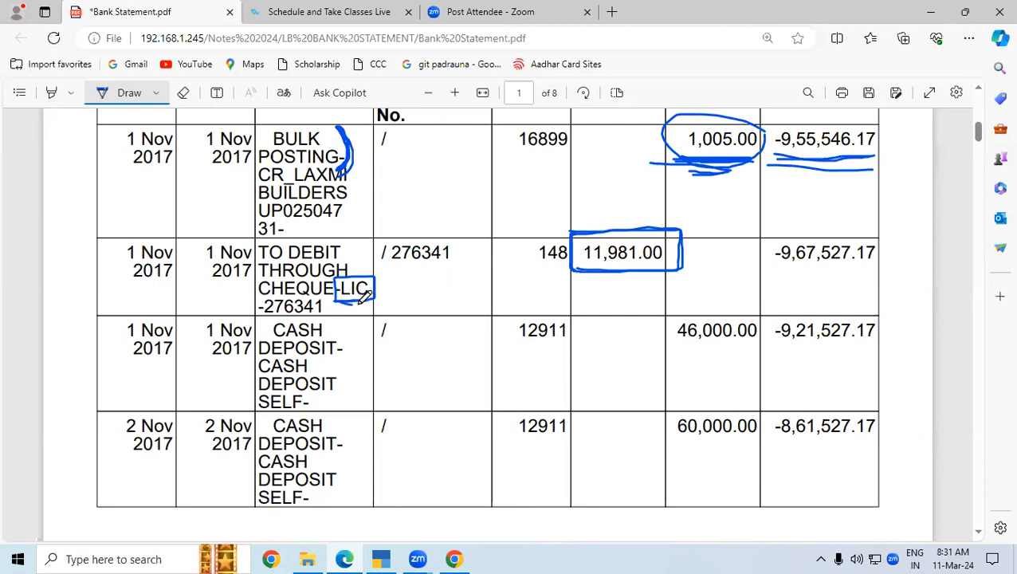
{"action": "left_click_drag", "start_coordinate": [301, 299], "coordinate": [318, 301]}
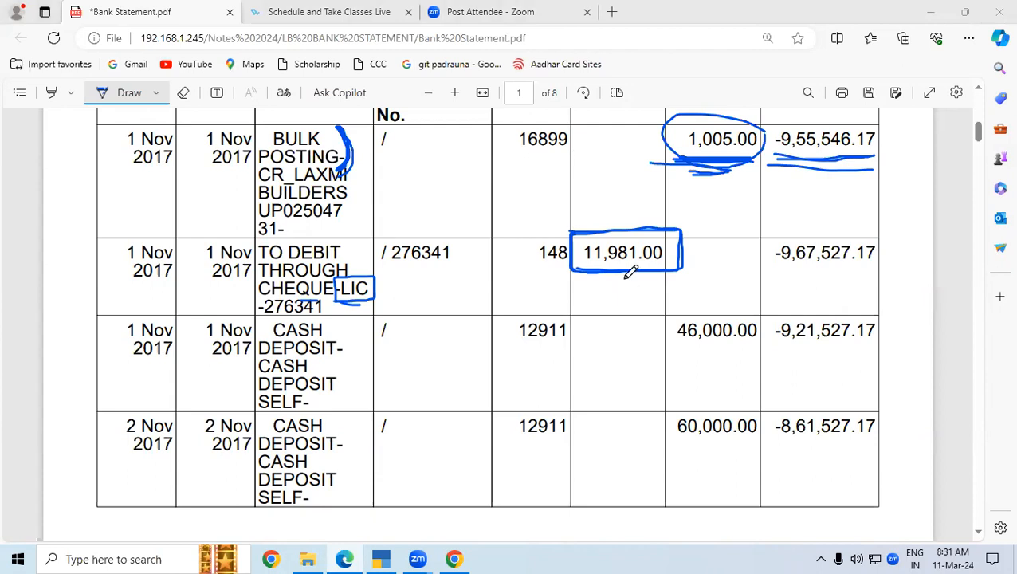
- Switch to a Payment voucher with F5 and refocus blank Payment voucher No. 1
{"action": "left_click", "coordinate": [381, 558]}
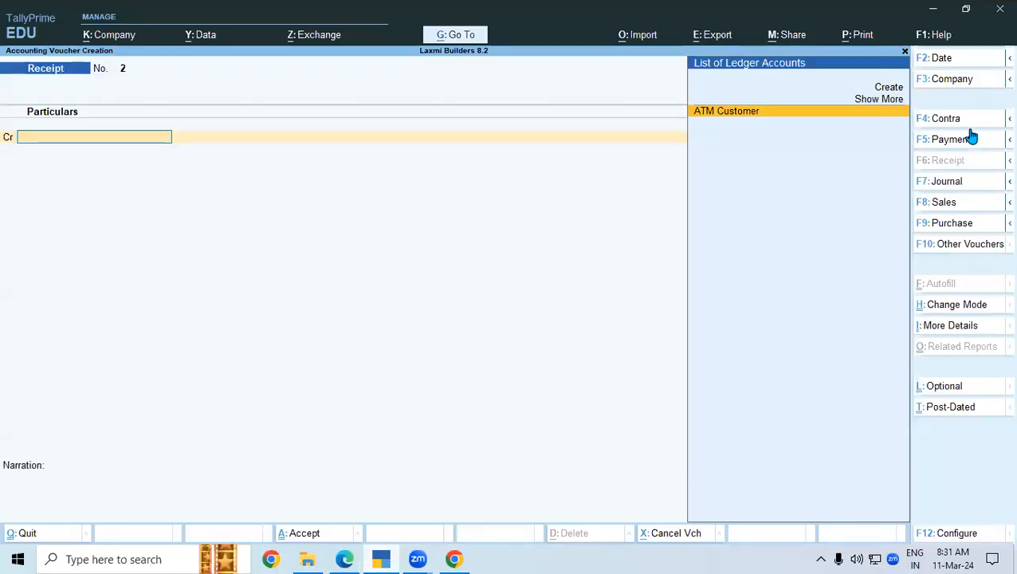
{"action": "key", "text": "F5"}
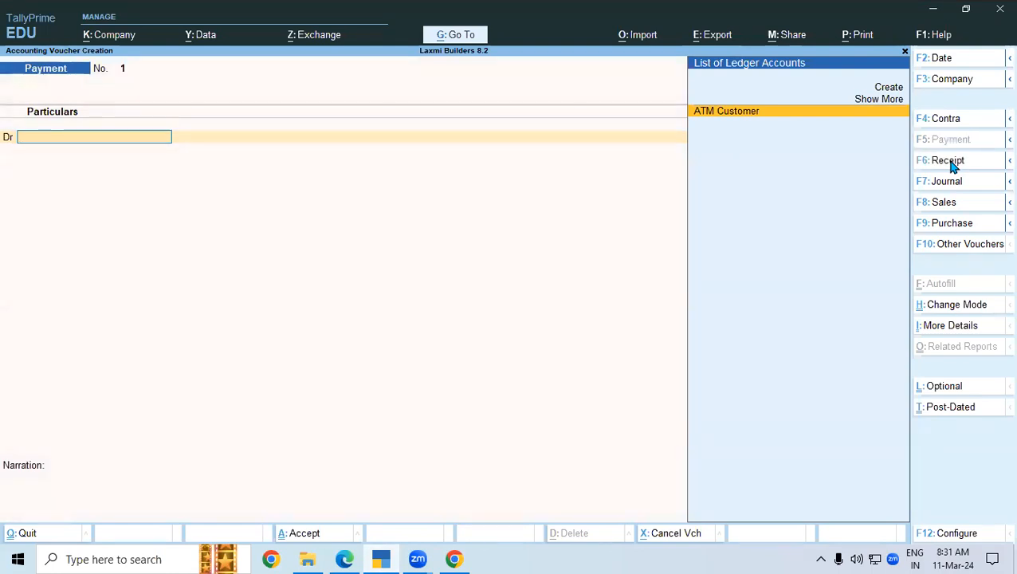
{"action": "left_click", "coordinate": [950, 163]}
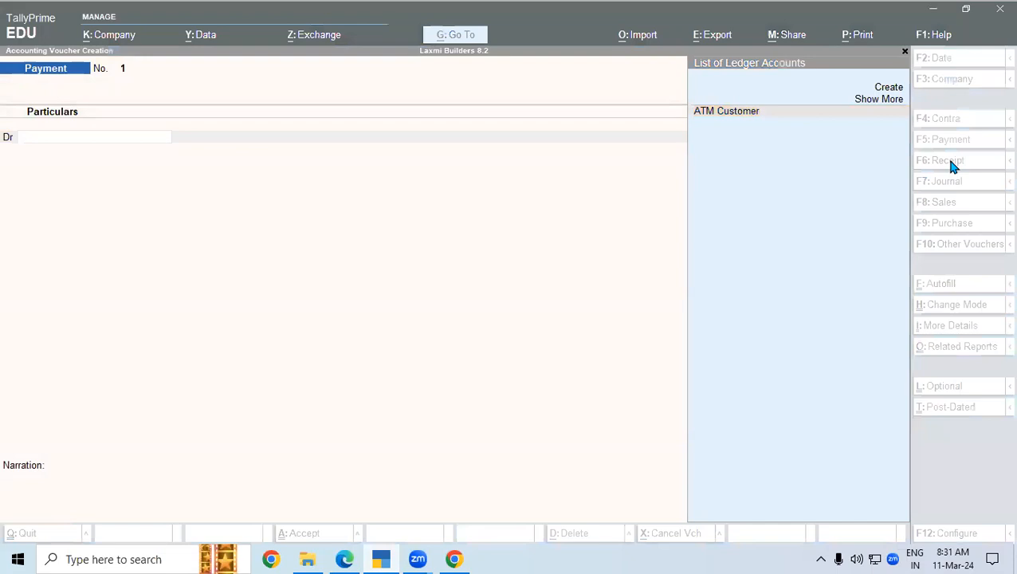
{"action": "left_click", "coordinate": [285, 318]}
{"action": "left_click", "coordinate": [33, 143]}
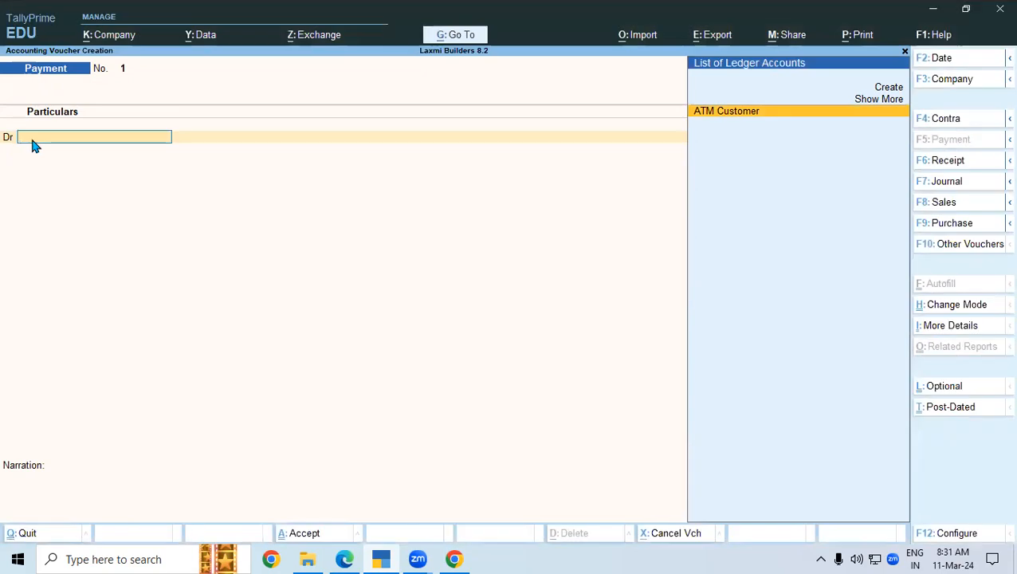
- Create ledger Insurance Exp under Indirect Expenses, type Not Applicable, as the voucher's debit ledger
{"action": "key", "text": "alt+c"}
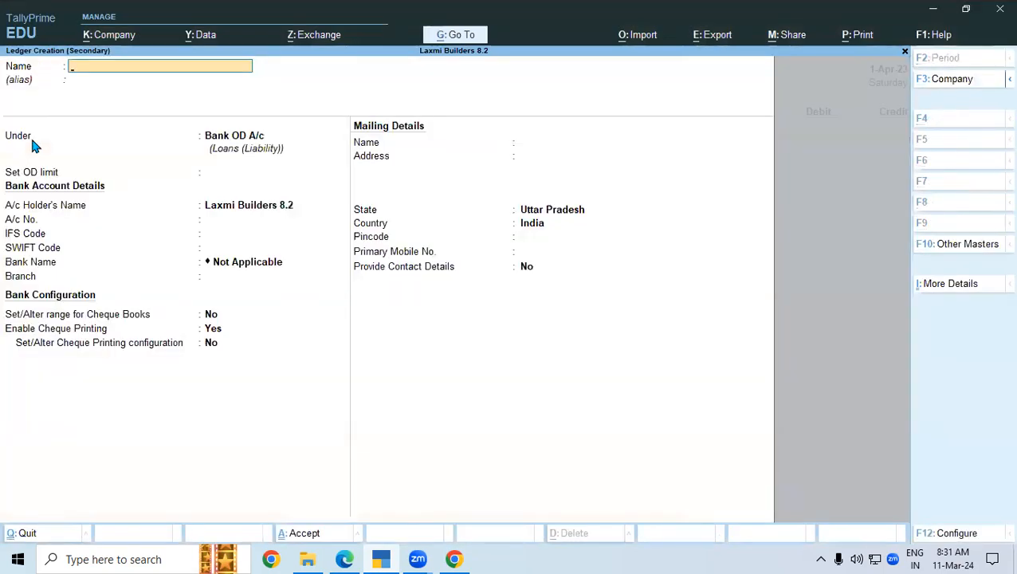
{"action": "type", "text": "Insurance"}
{"action": "type", "text": "Exp"}
{"action": "key", "text": "Return"}
{"action": "key", "text": "Return"}
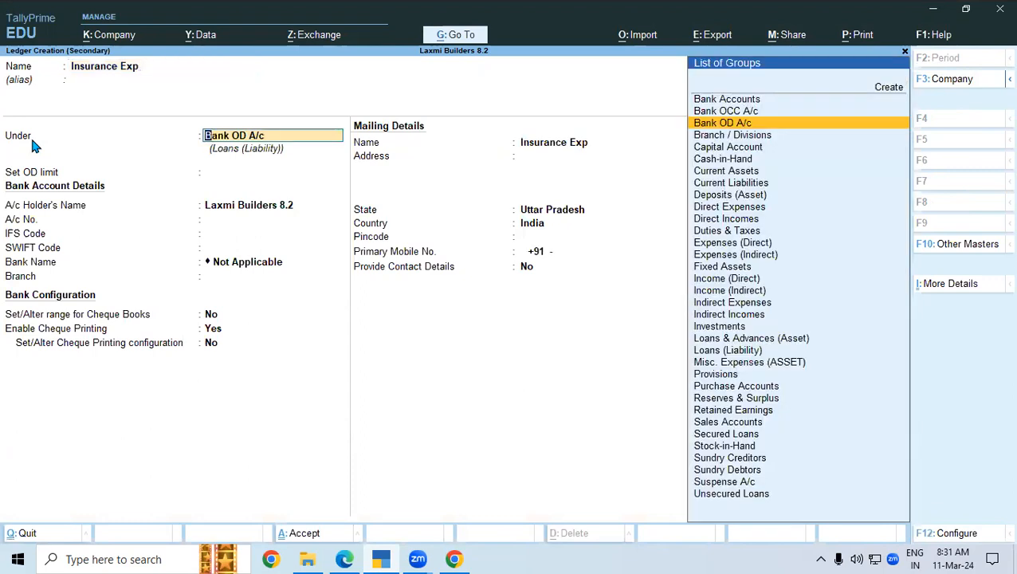
{"action": "type", "text": "In"}
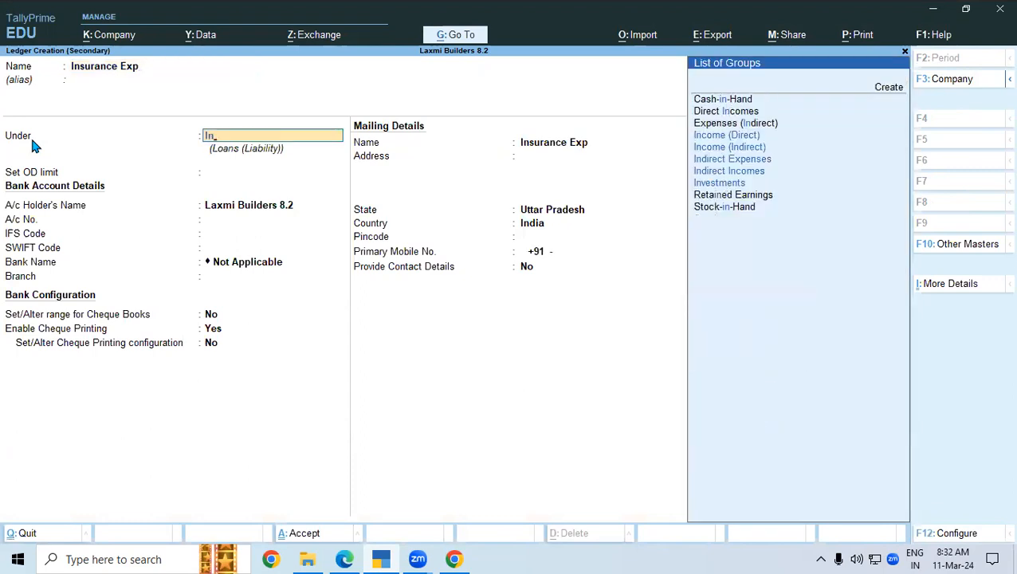
{"action": "key", "text": "Down"}
{"action": "key", "text": "Down"}
{"action": "key", "text": "Down"}
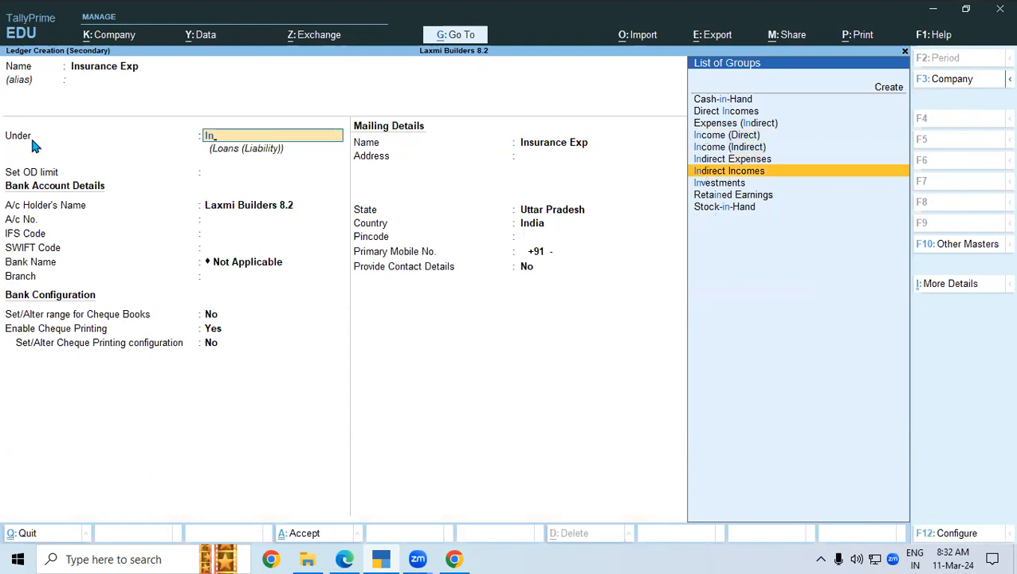
{"action": "key", "text": "Up"}
{"action": "key", "text": "Return"}
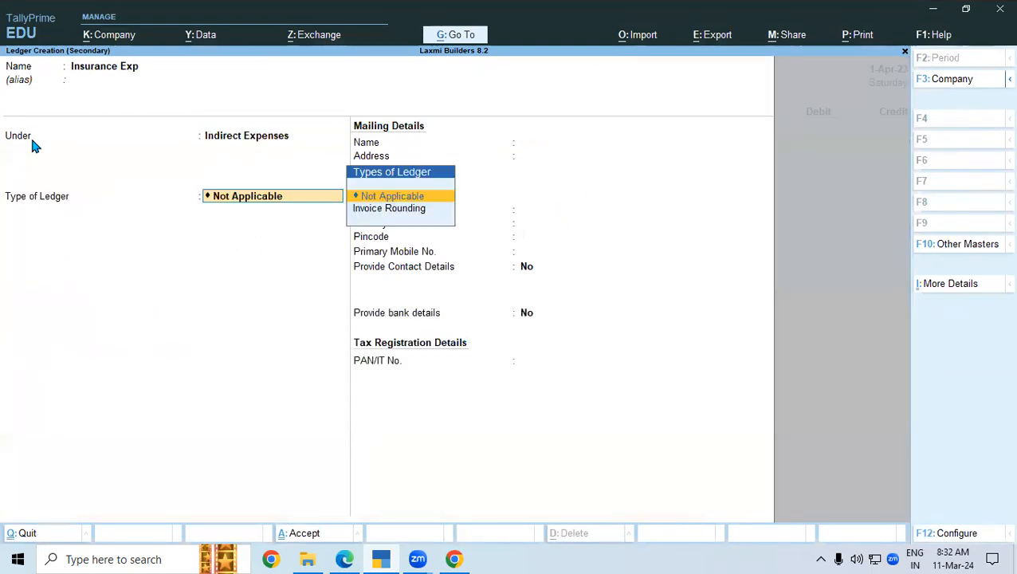
{"action": "key", "text": "Return"}
{"action": "key", "text": "Return"}
{"action": "key", "text": "Return"}
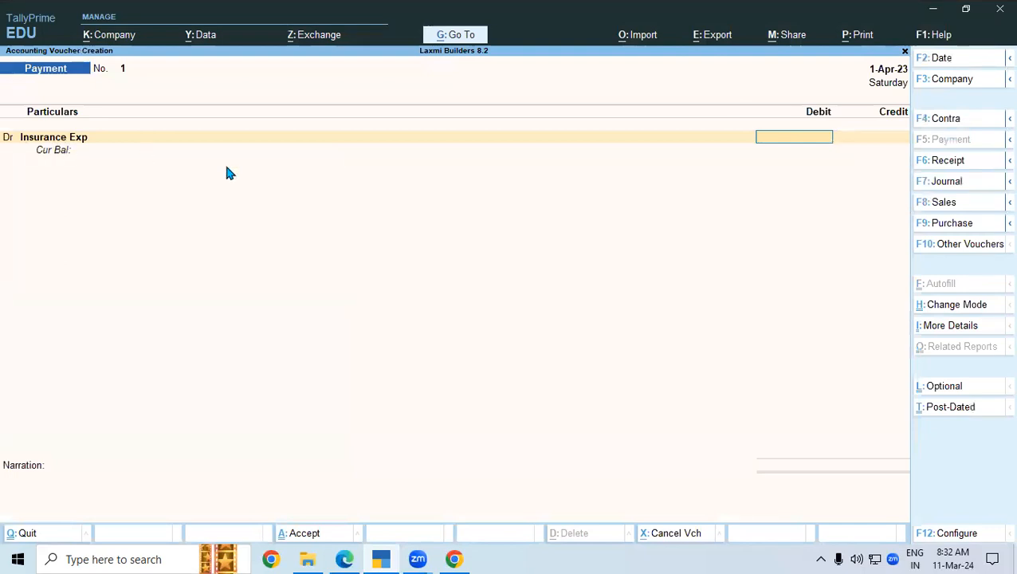
- Enter 11,981 as the Insurance Exp debit amount, correcting the mistyped figure
{"action": "type", "text": "119811111111111111111111"}
{"action": "key", "text": "Return"}
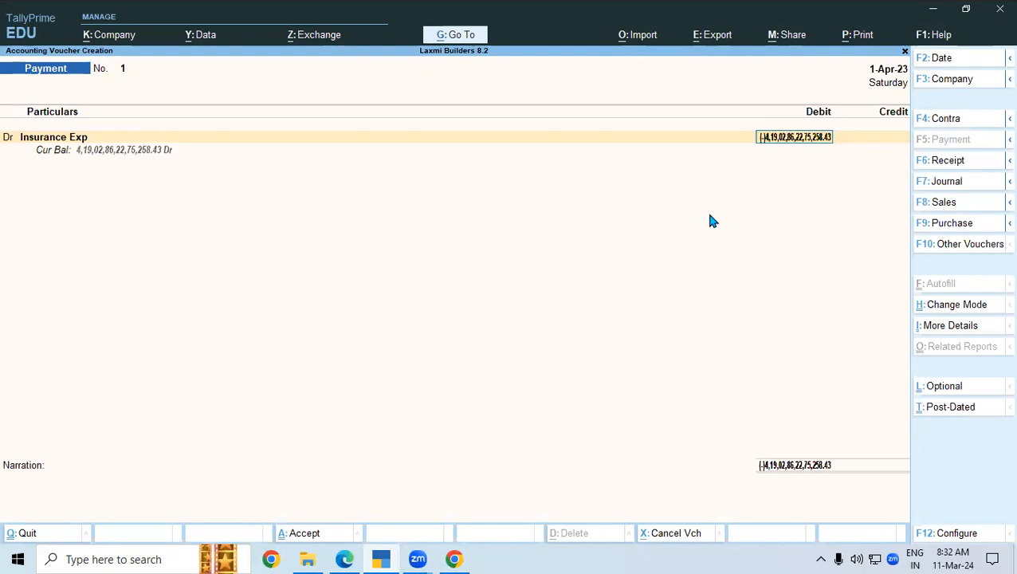
{"action": "key", "text": "shift+Tab"}
{"action": "key", "text": "Return"}
{"action": "key", "text": "Delete"}
{"action": "key", "text": "Delete"}
{"action": "key", "text": "Delete"}
{"action": "key", "text": "Delete"}
{"action": "key", "text": "Delete"}
{"action": "key", "text": "Delete"}
{"action": "key", "text": "Delete"}
{"action": "key", "text": "Delete"}
{"action": "key", "text": "Delete"}
{"action": "key", "text": "Delete"}
{"action": "key", "text": "Delete"}
{"action": "key", "text": "Delete"}
{"action": "key", "text": "Delete"}
{"action": "key", "text": "Delete"}
{"action": "key", "text": "Delete"}
{"action": "key", "text": "Delete"}
{"action": "key", "text": "Delete"}
{"action": "key", "text": "Delete"}
{"action": "key", "text": "Delete"}
{"action": "key", "text": "Delete"}
{"action": "key", "text": "Delete"}
{"action": "key", "text": "Delete"}
{"action": "key", "text": "Delete"}
{"action": "key", "text": "Delete"}
{"action": "key", "text": "Delete"}
{"action": "key", "text": "Delete"}
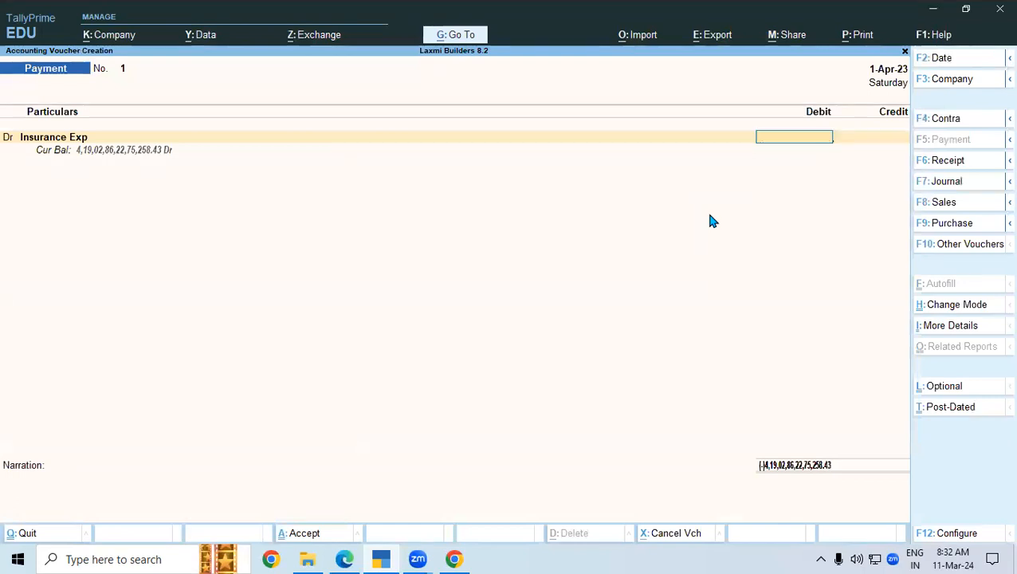
{"action": "type", "text": "11,981"}
{"action": "key", "text": "Return"}
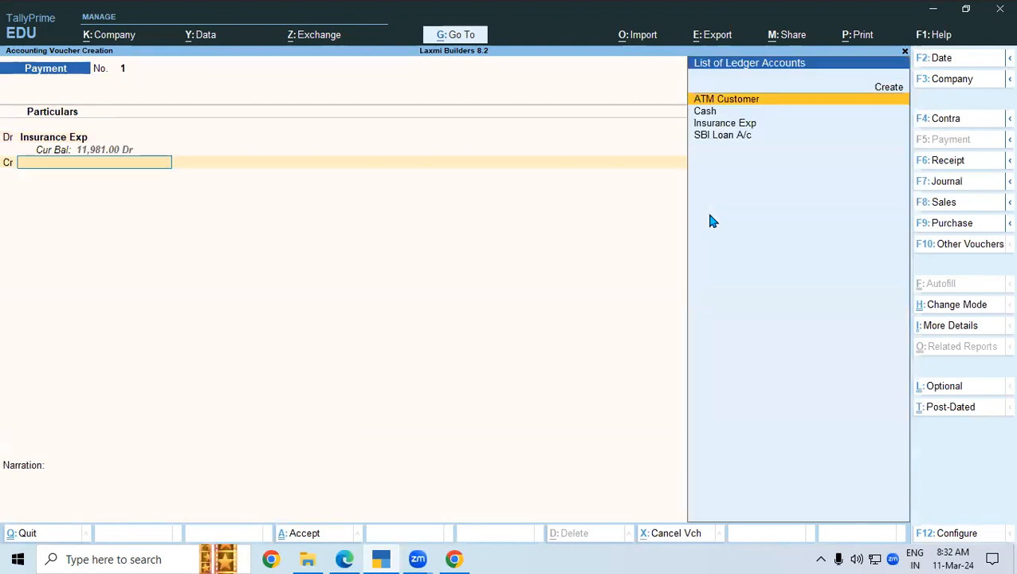
- Credit SBI Loan A/c and underline the matching -9,67,527.17 balance on the statement
{"action": "key", "text": "Down"}
{"action": "key", "text": "Down"}
{"action": "key", "text": "Down"}
{"action": "key", "text": "Return"}
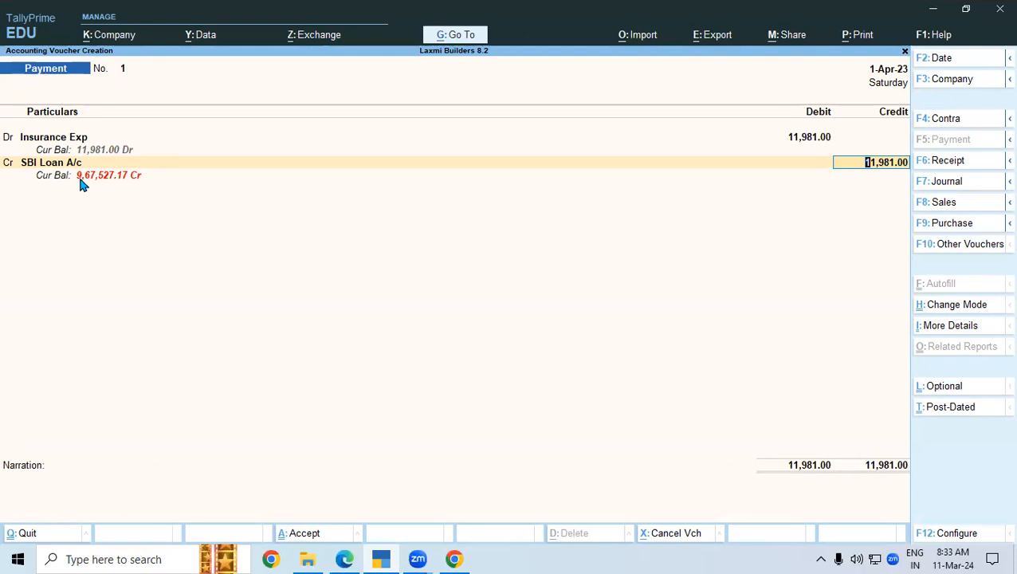
{"action": "left_click", "coordinate": [351, 558]}
{"action": "left_click_drag", "start_coordinate": [776, 270], "coordinate": [855, 270]}
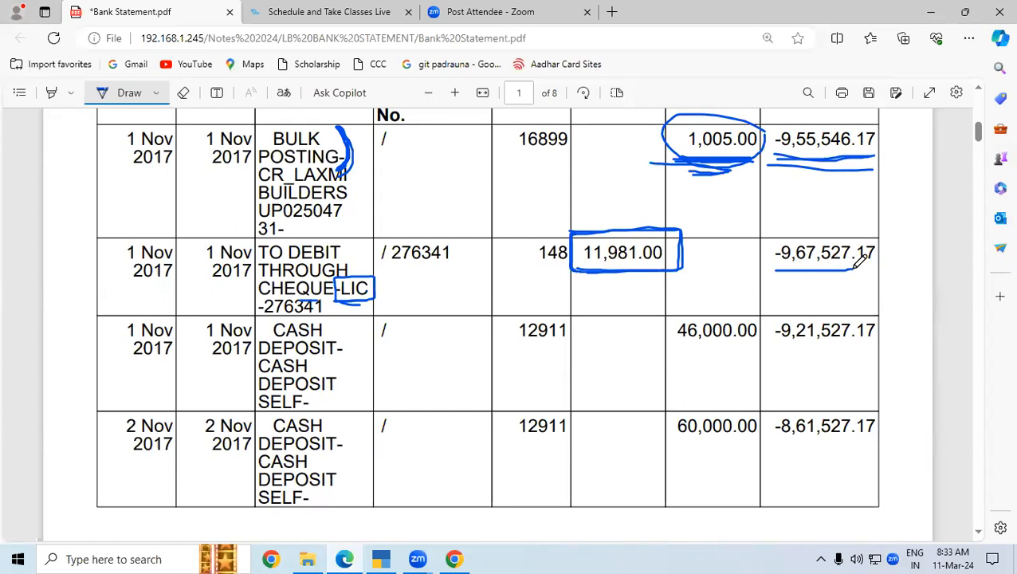
- Save Payment voucher No. 1 and bracket the 46,000.00 cash deposit row on the statement
{"action": "left_click", "coordinate": [381, 558]}
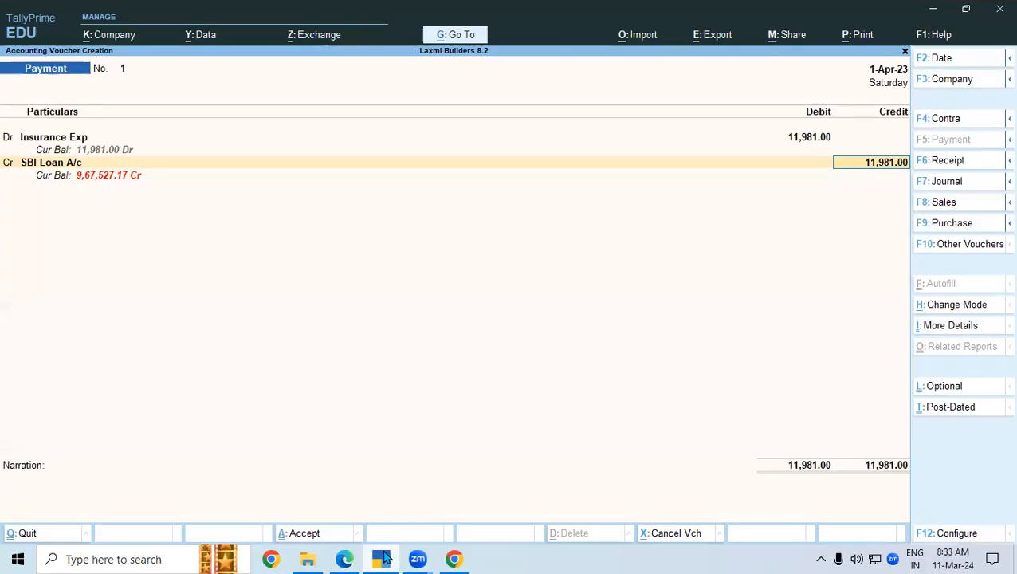
{"action": "left_click", "coordinate": [310, 538]}
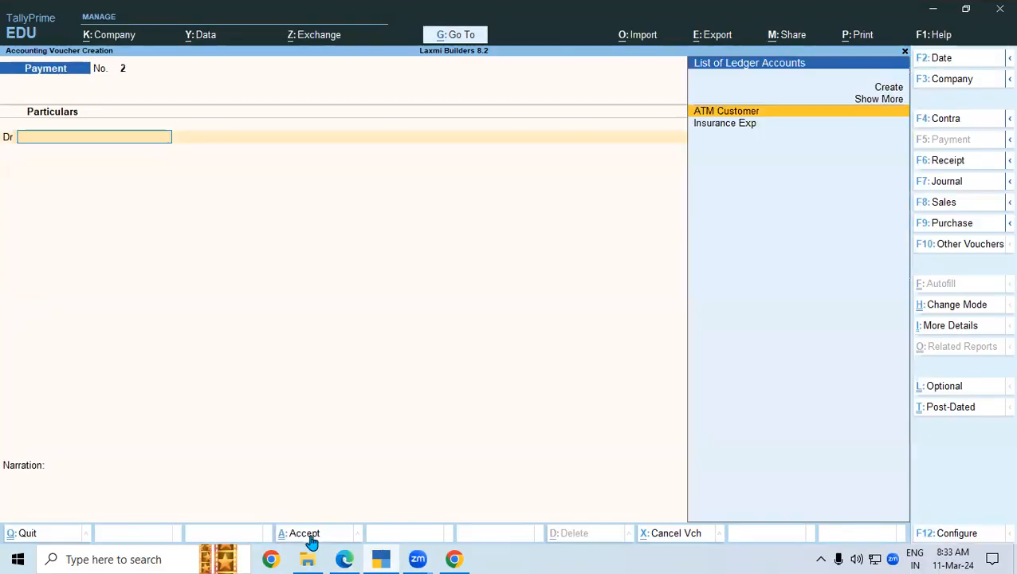
{"action": "left_click", "coordinate": [349, 558]}
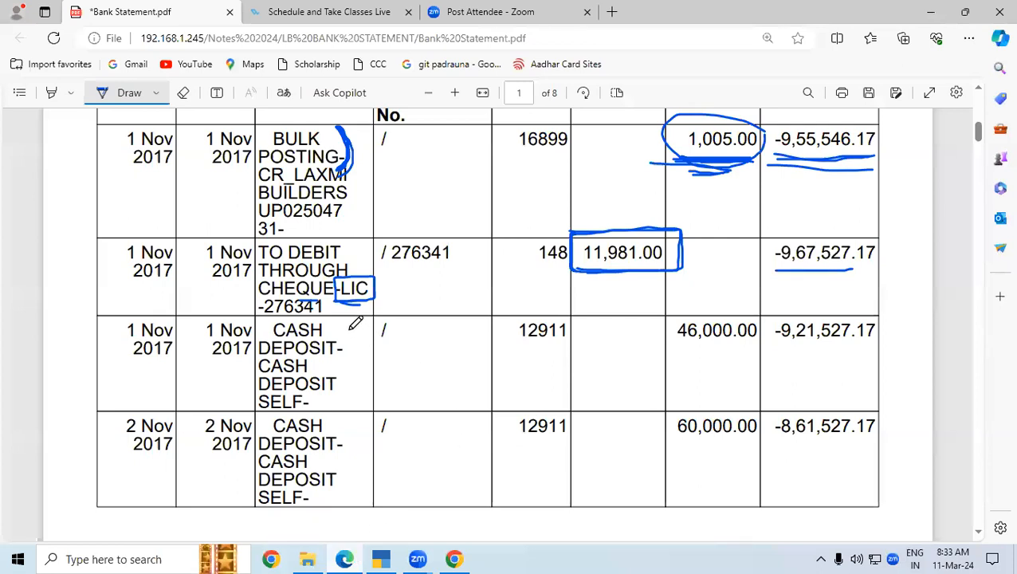
{"action": "mouse_move", "coordinate": [342, 323]}
{"action": "left_mouse_down"}
{"action": "mouse_move", "coordinate": [359, 335]}
{"action": "mouse_move", "coordinate": [358, 379]}
{"action": "mouse_move", "coordinate": [337, 404]}
{"action": "left_mouse_up"}
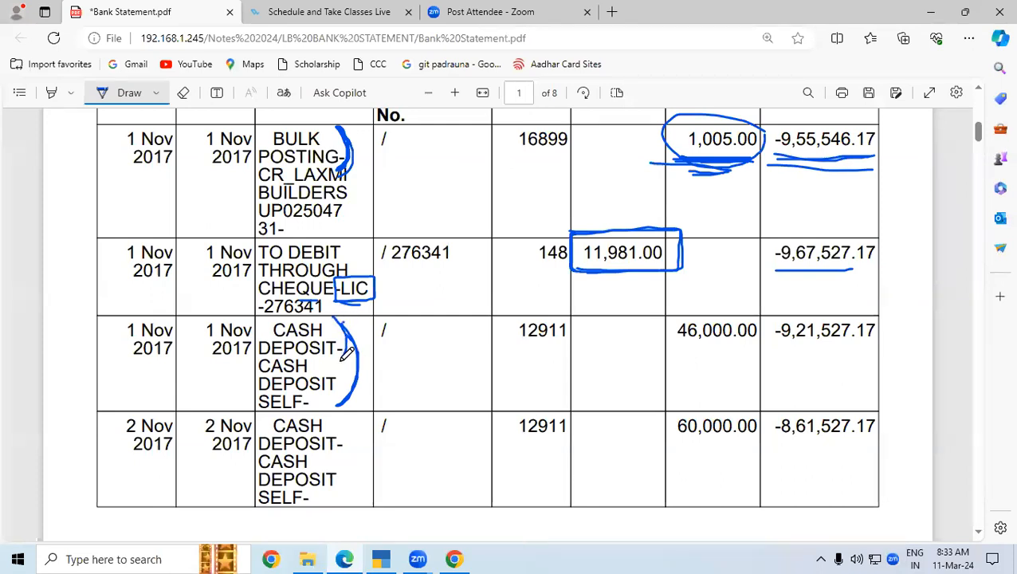
{"action": "mouse_move", "coordinate": [346, 350]}
{"action": "left_mouse_down"}
{"action": "mouse_move", "coordinate": [363, 368]}
{"action": "mouse_move", "coordinate": [355, 399]}
{"action": "left_mouse_up"}
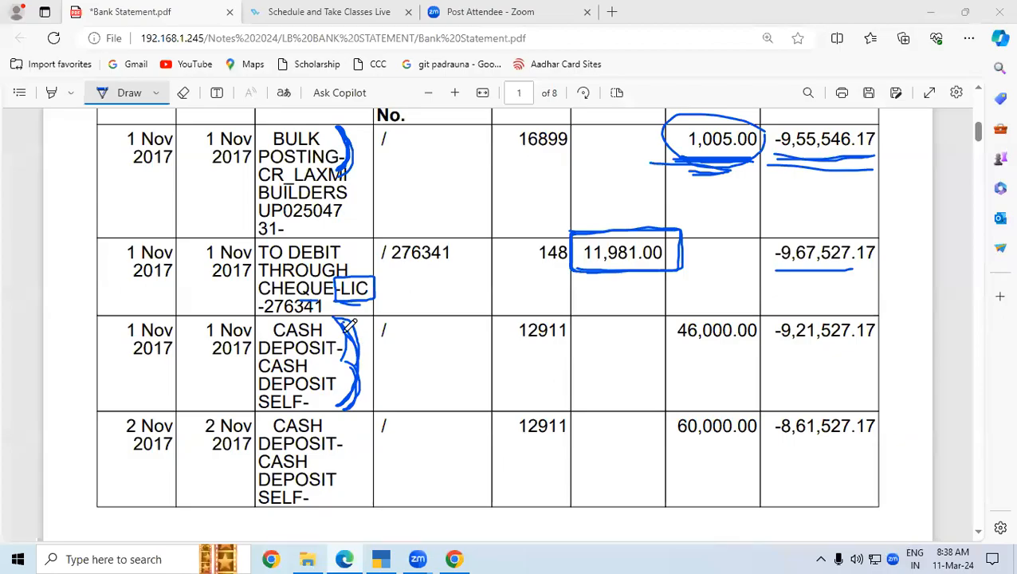
{"action": "left_click", "coordinate": [383, 558]}
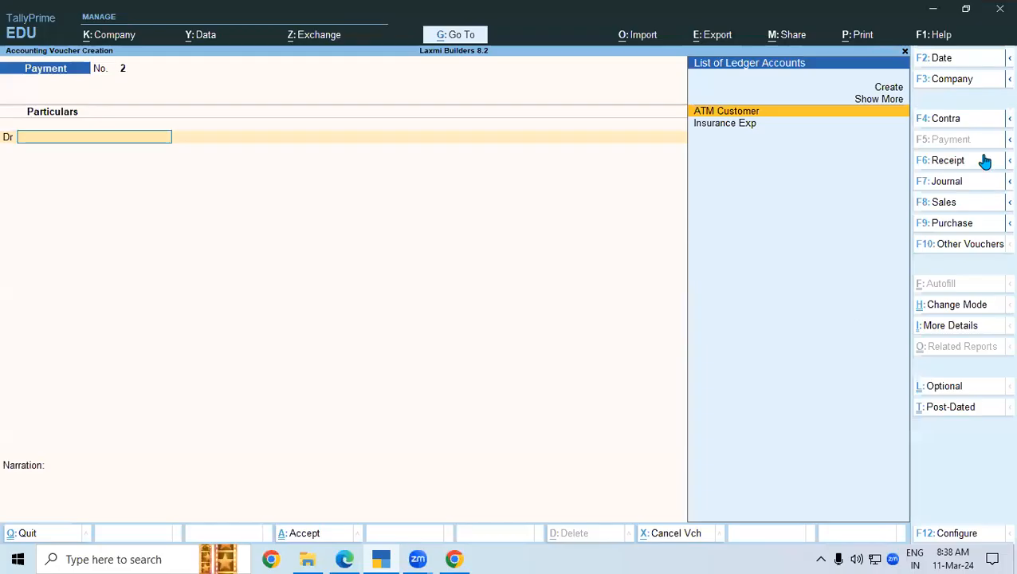
- Start Contra voucher No. 1 and underline the 46,000.00 cash deposit on the statement
{"action": "left_click", "coordinate": [946, 119]}
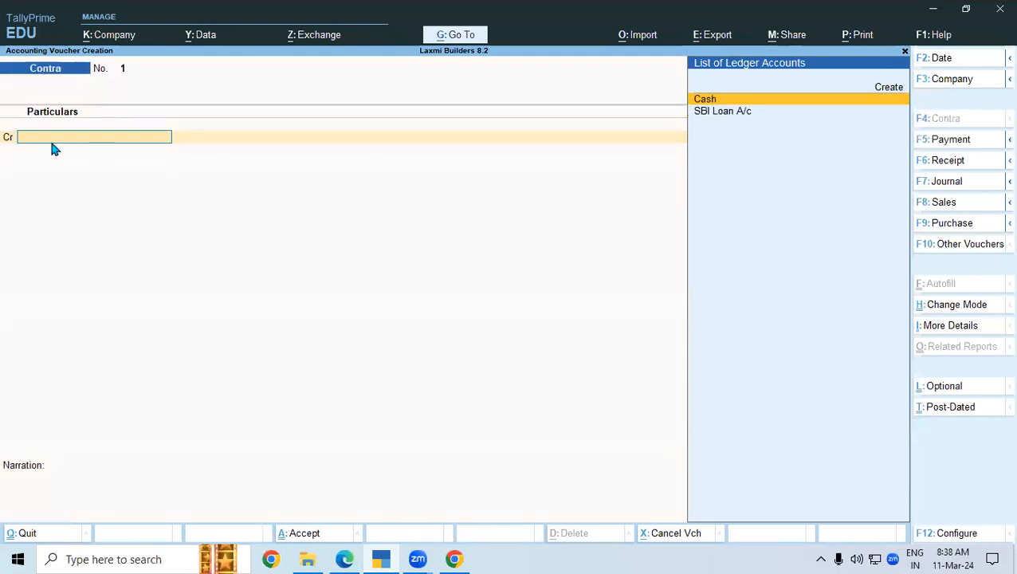
{"action": "key", "text": "alt+Tab"}
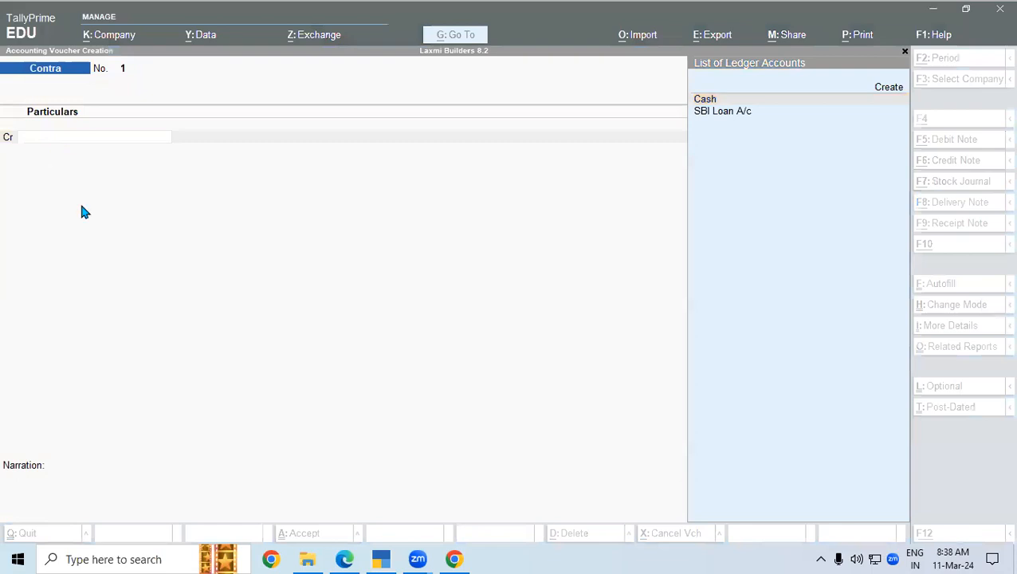
{"action": "left_click", "coordinate": [346, 559]}
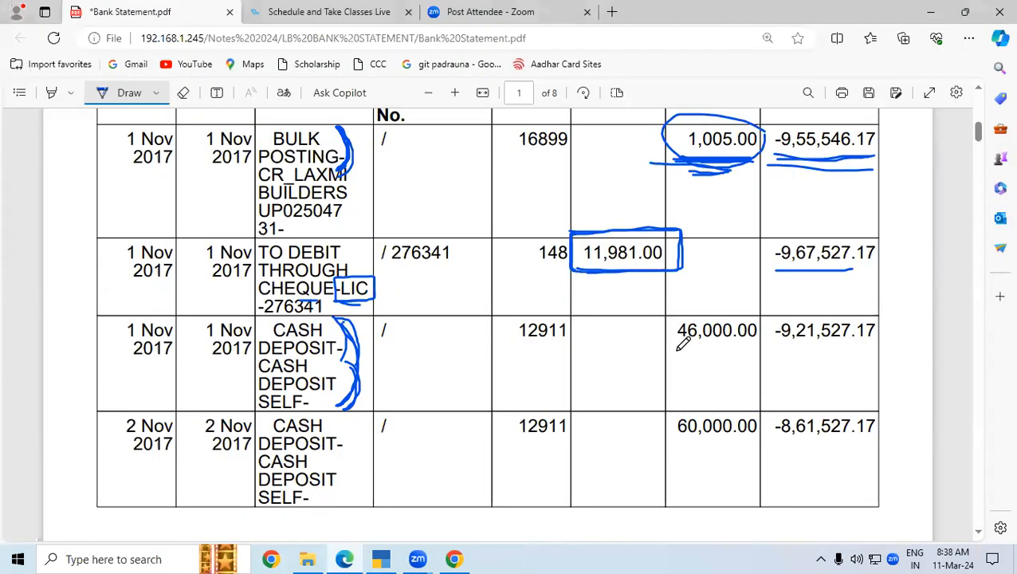
{"action": "left_click_drag", "start_coordinate": [672, 345], "coordinate": [759, 352]}
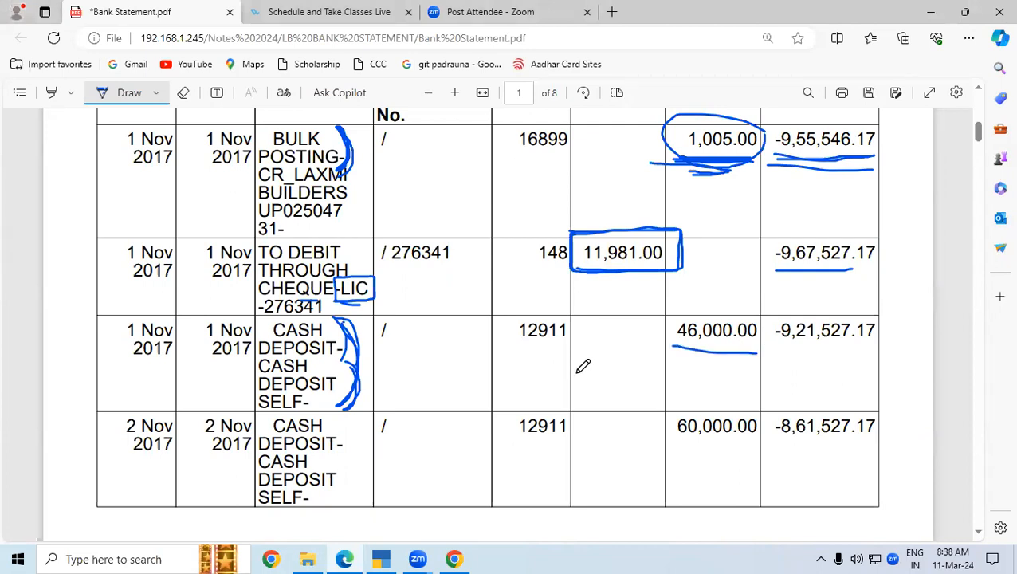
{"action": "mouse_move", "coordinate": [378, 560]}
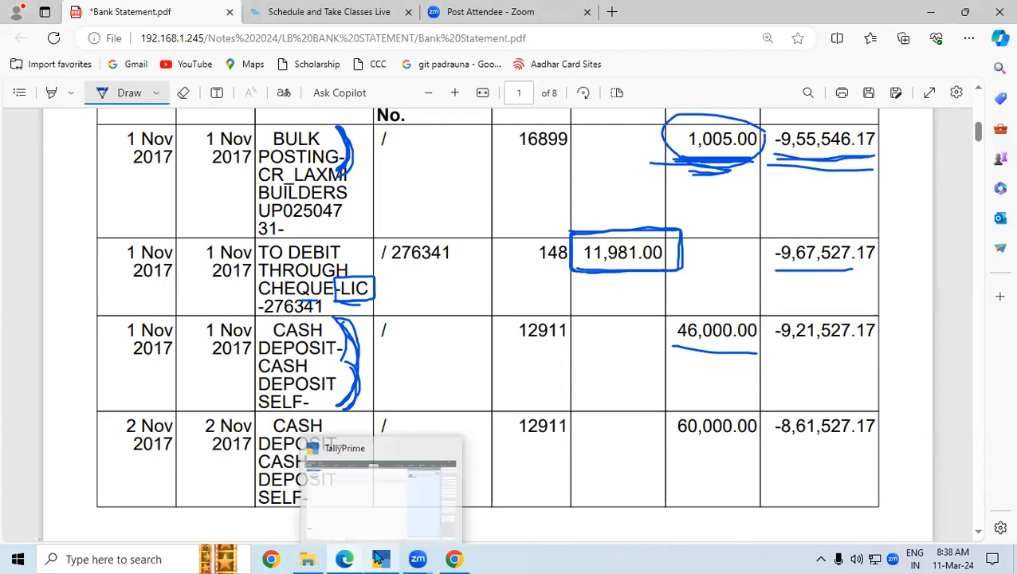
{"action": "mouse_move", "coordinate": [417, 559]}
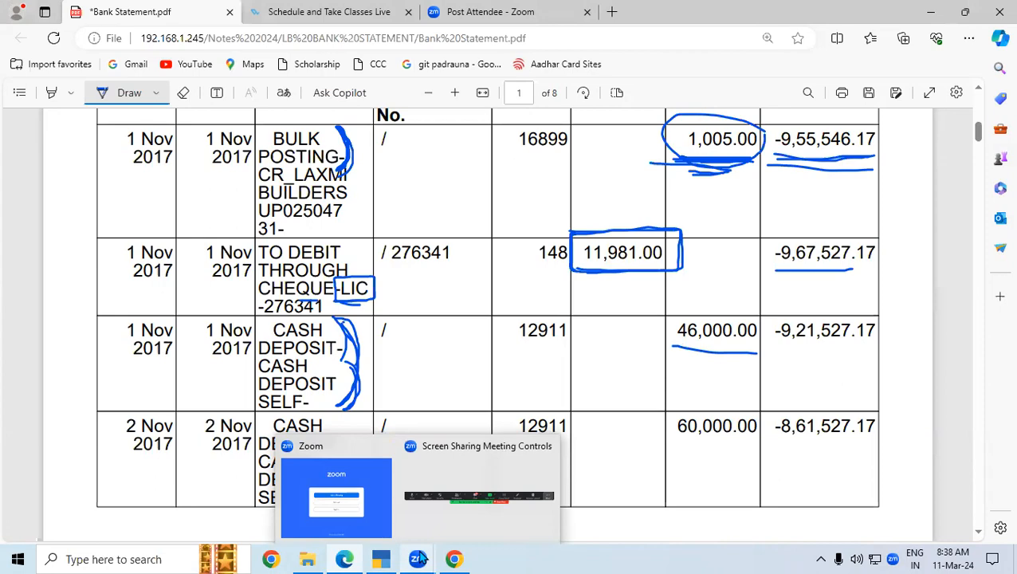
{"action": "left_click", "coordinate": [382, 559]}
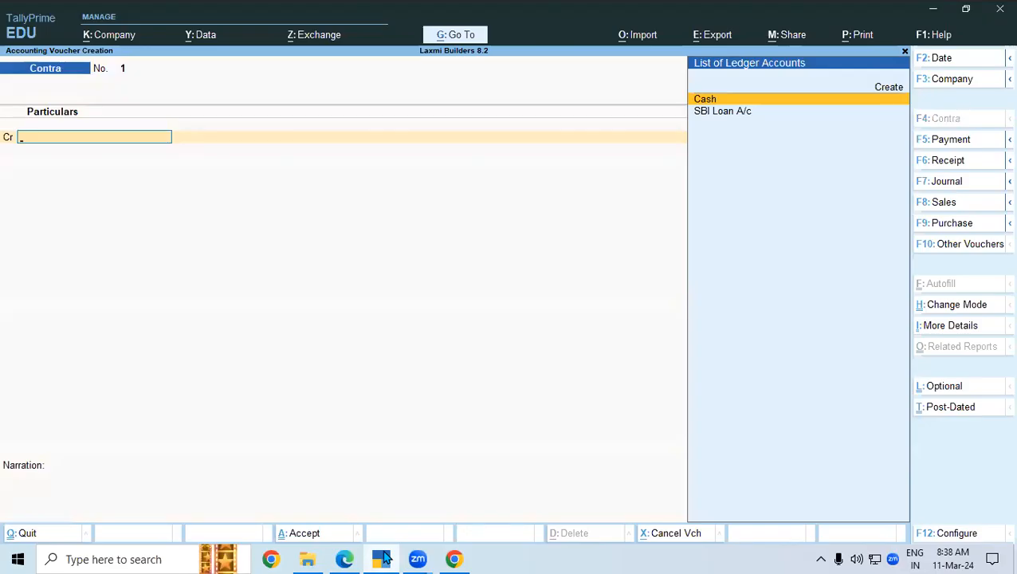
- Credit Cash 46,000 and debit SBI Loan A/c 46,000, past the negative cash warning
{"action": "key", "text": "Return"}
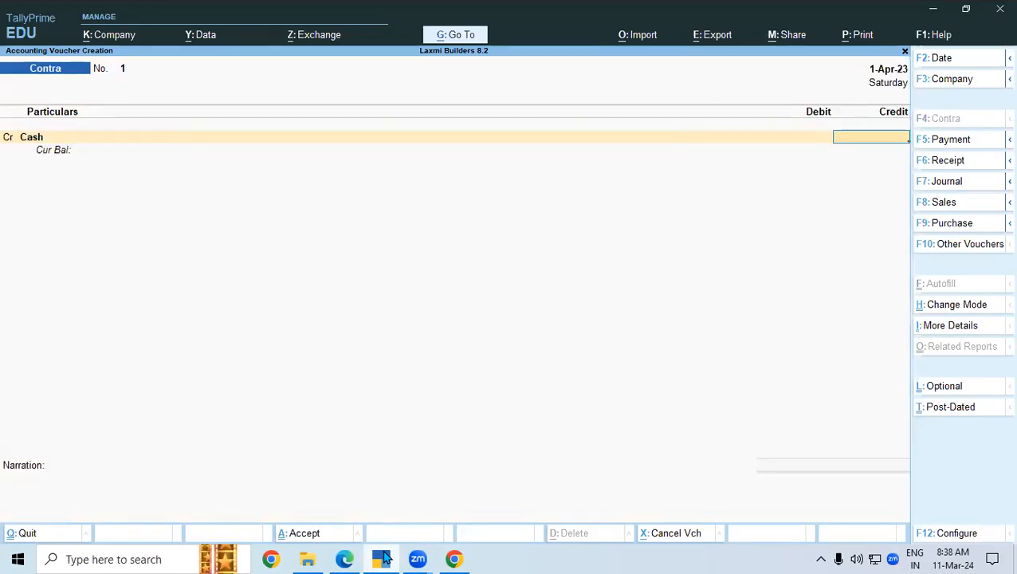
{"action": "type", "text": "46,000"}
{"action": "key", "text": "Return"}
{"action": "key", "text": "Return"}
{"action": "key", "text": "Return"}
{"action": "key", "text": "Down"}
{"action": "key", "text": "Return"}
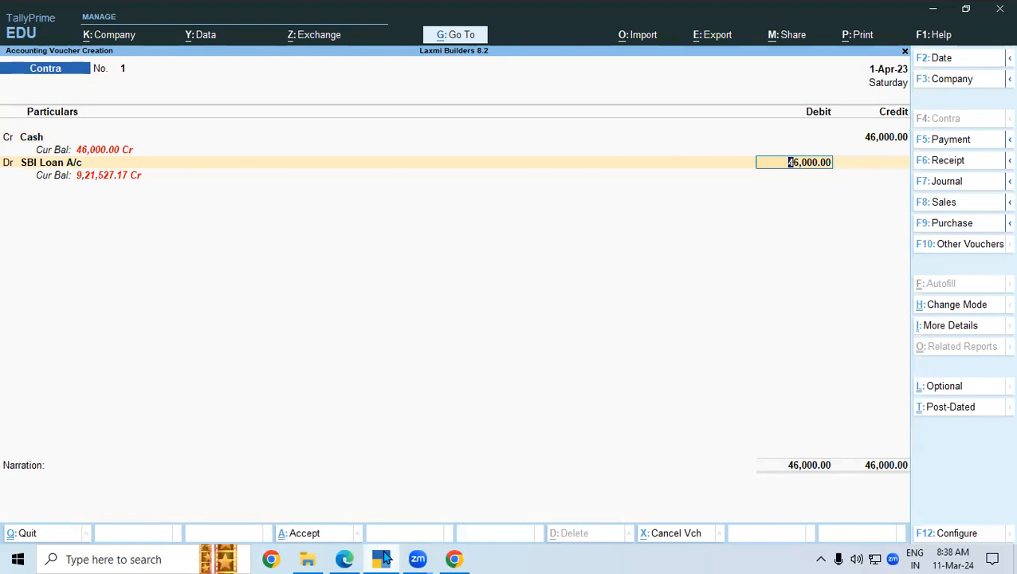
{"action": "key", "text": "Return"}
{"action": "key", "text": "Return"}
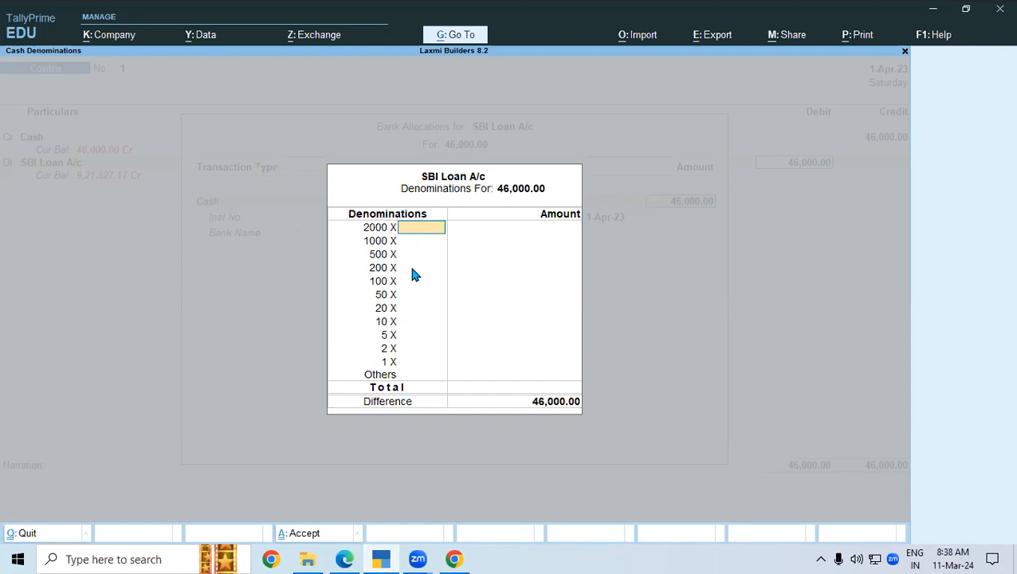
- Enter cash denominations of 92 notes of 500, totalling 46,000.00
{"action": "key", "text": "Return"}
{"action": "key", "text": "Up"}
{"action": "key", "text": "Return"}
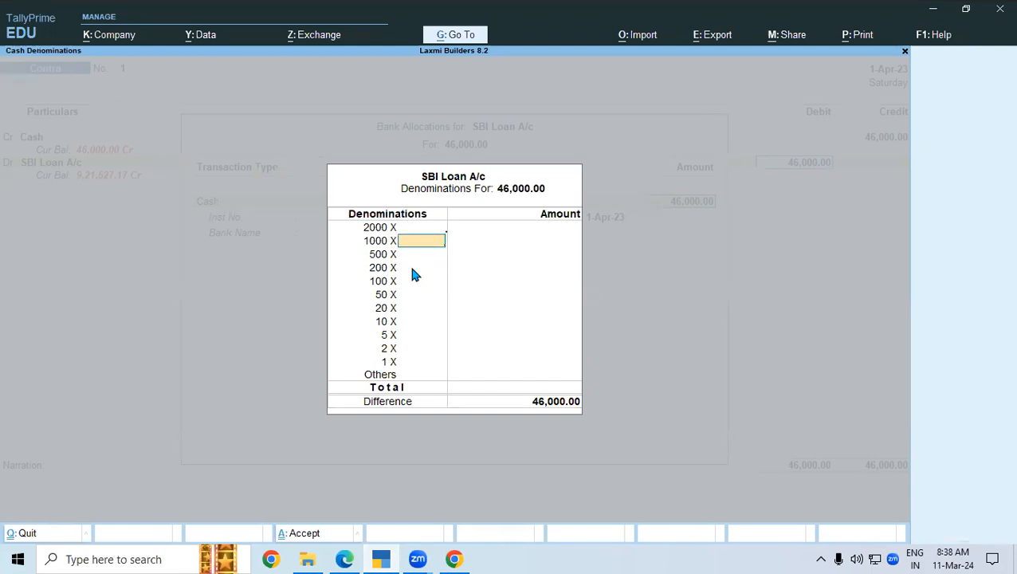
{"action": "key", "text": "Return"}
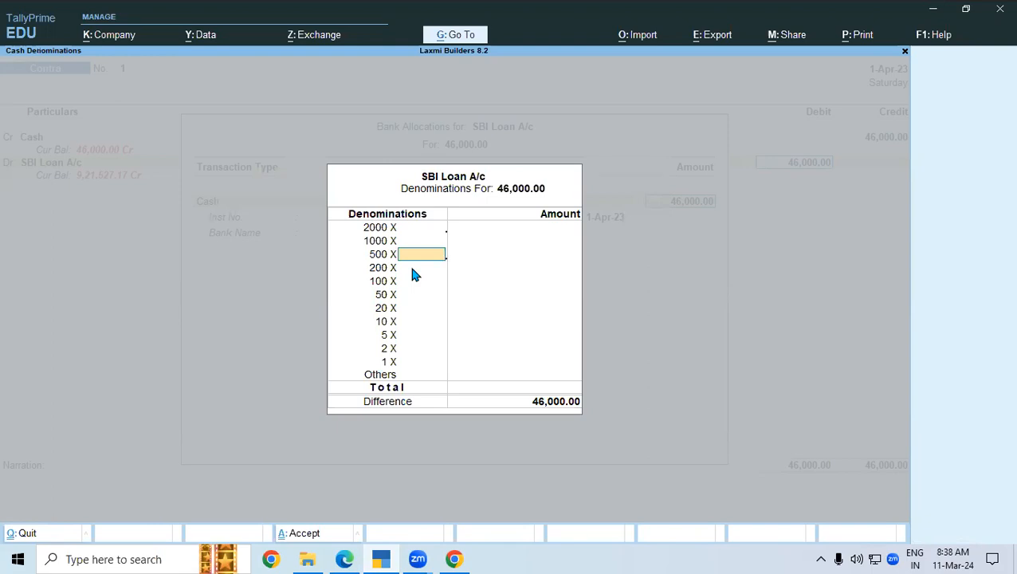
{"action": "type", "text": "92"}
{"action": "key", "text": "Return"}
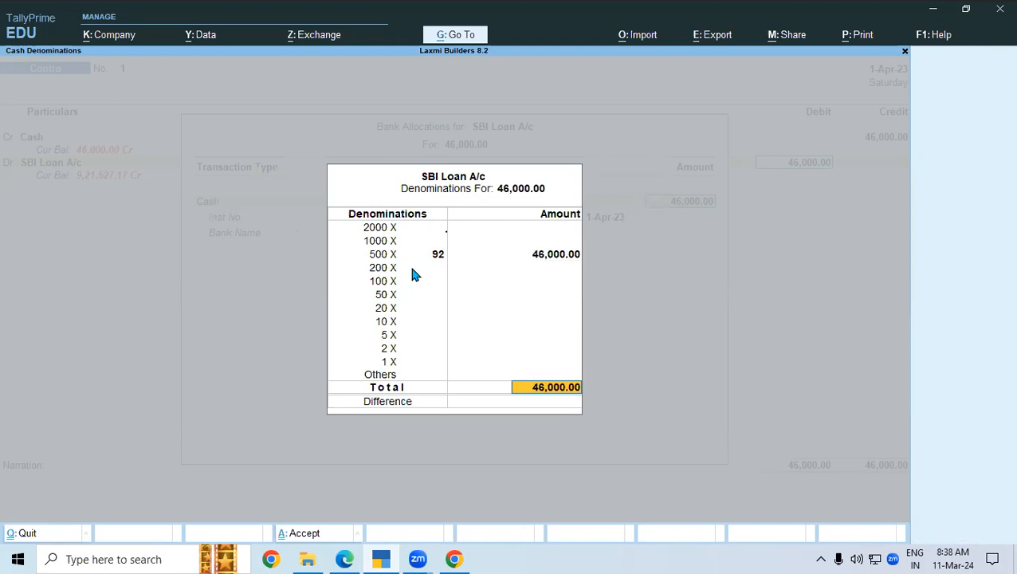
- Close the denomination and bank allocation screens, then underline -9,21,527.17 on the statement
{"action": "key", "text": "Return"}
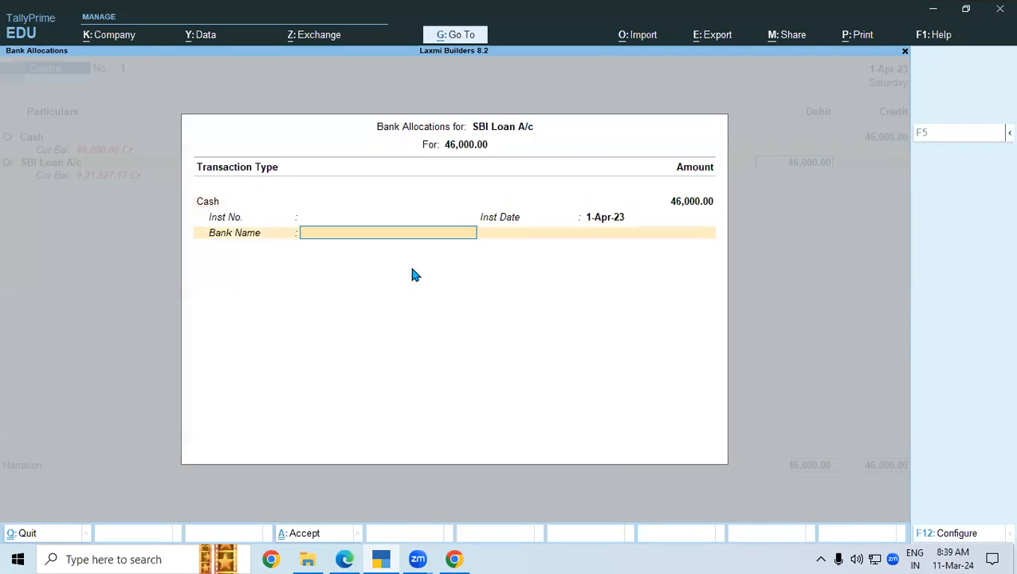
{"action": "key", "text": "Return"}
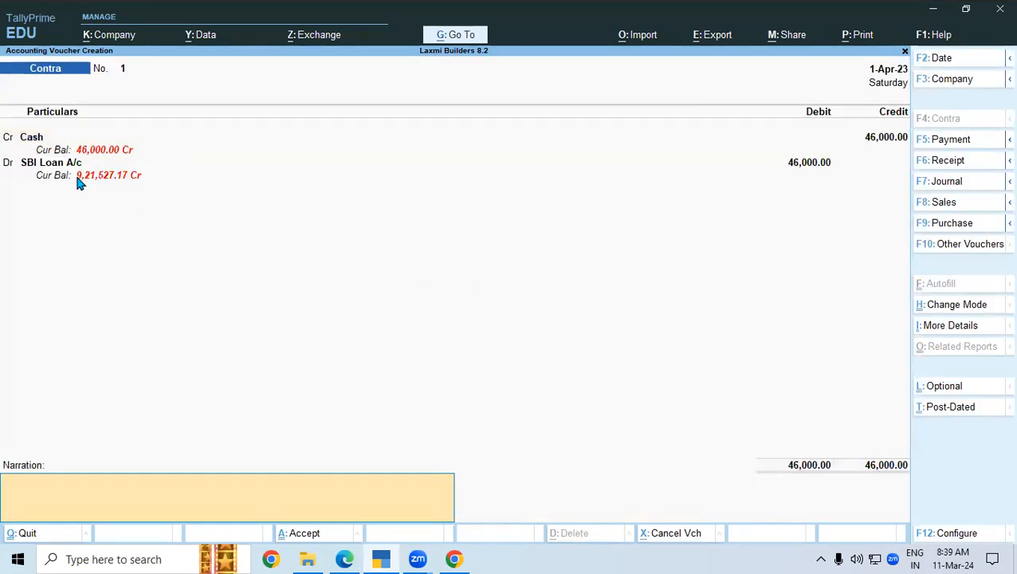
{"action": "left_click", "coordinate": [344, 559]}
{"action": "left_click_drag", "start_coordinate": [776, 343], "coordinate": [876, 341]}
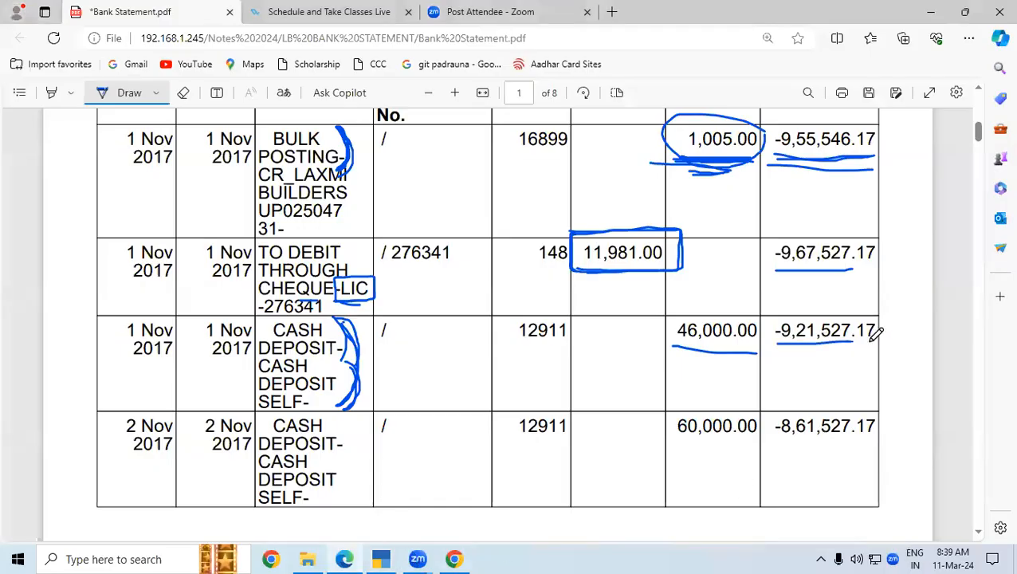
- Save the 46,000 contra and underline the 2 Nov 60,000.00 deposit on the statement
{"action": "left_click", "coordinate": [381, 559]}
{"action": "left_click", "coordinate": [304, 536]}
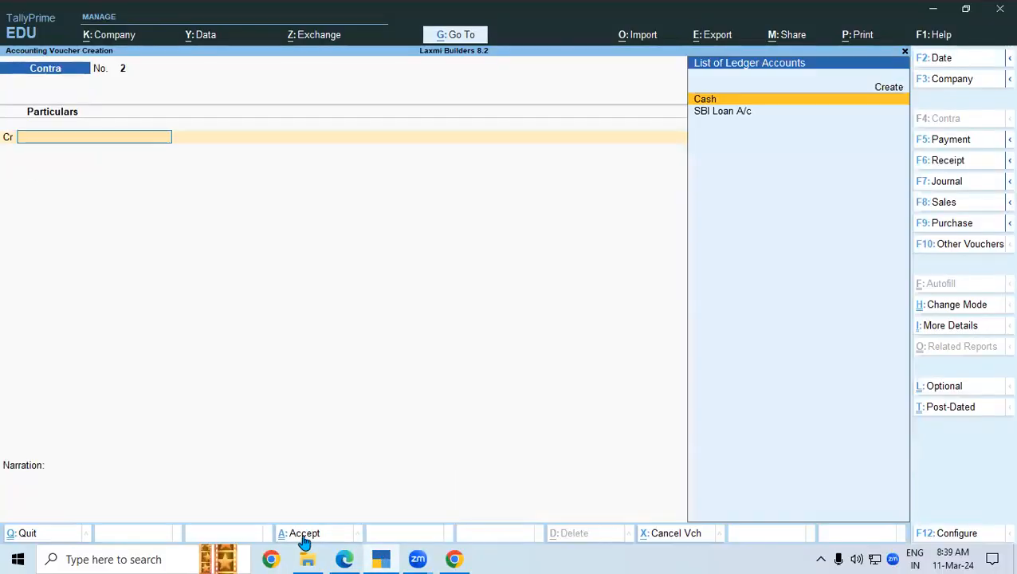
{"action": "left_click", "coordinate": [346, 558]}
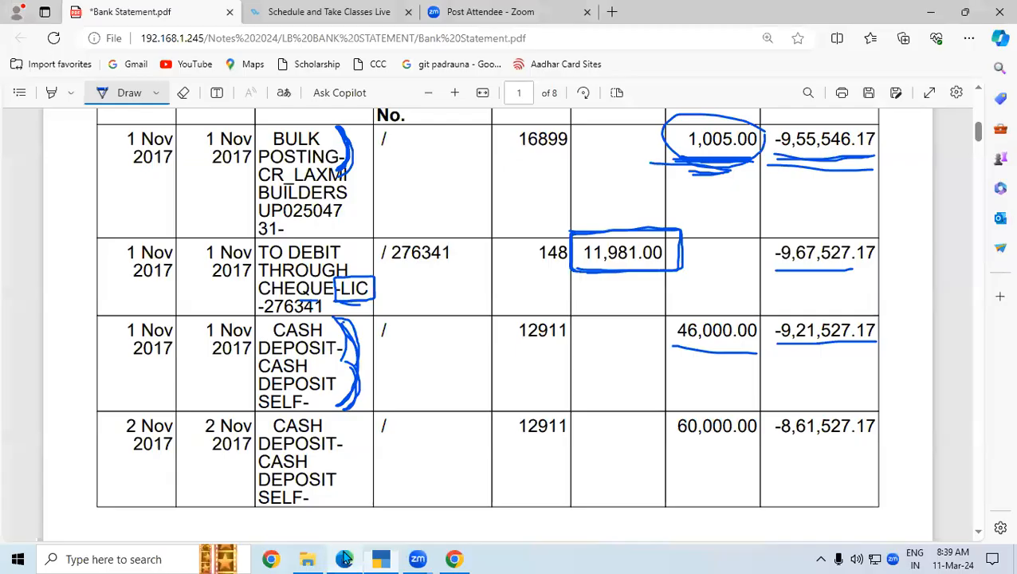
{"action": "left_click_drag", "start_coordinate": [670, 446], "coordinate": [725, 447]}
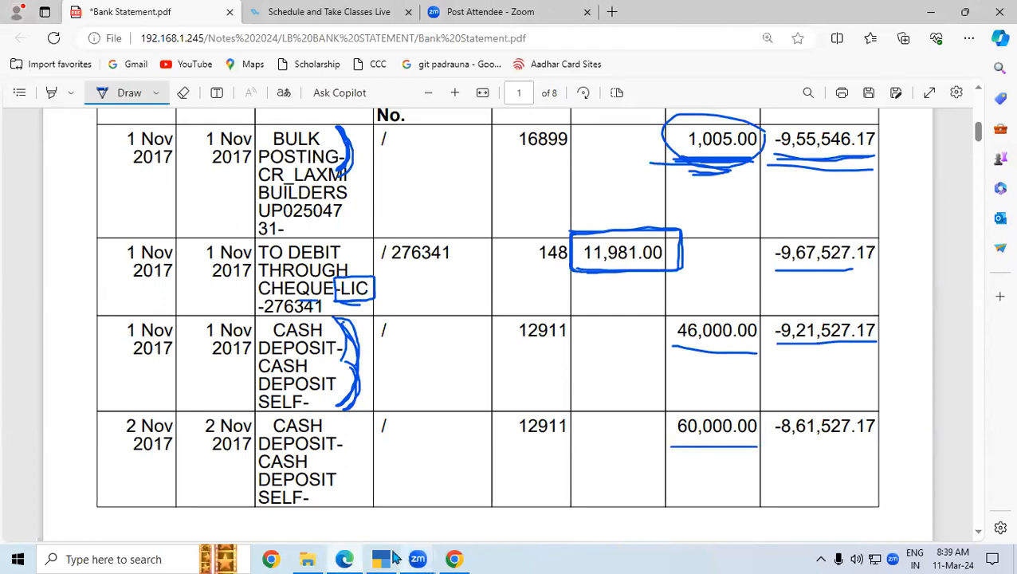
{"action": "left_click", "coordinate": [382, 558]}
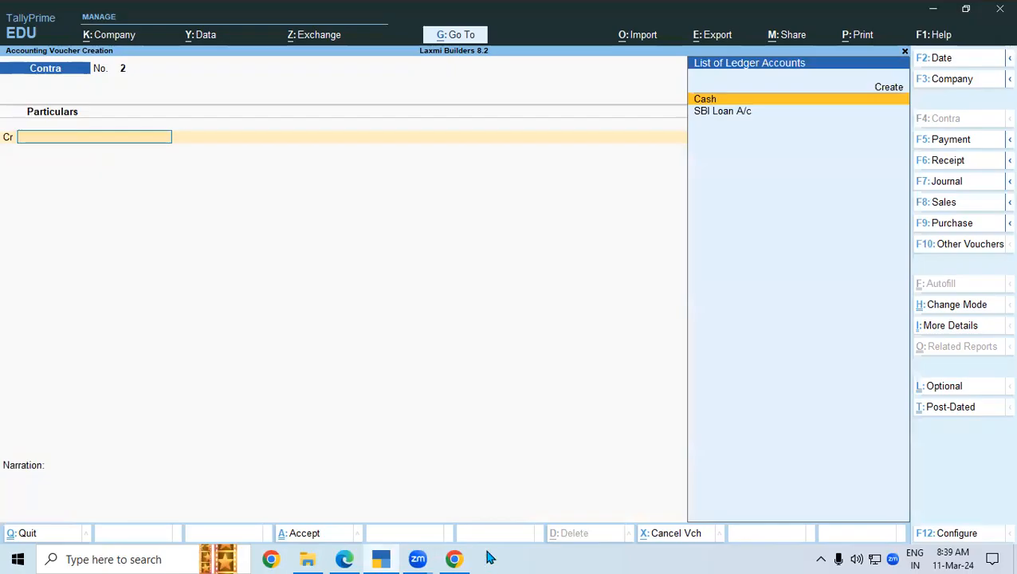
- Credit Cash 60,000, debit SBI Loan A/c, and enter 120 notes of 500
{"action": "key", "text": "Return"}
{"action": "type", "text": "60000"}
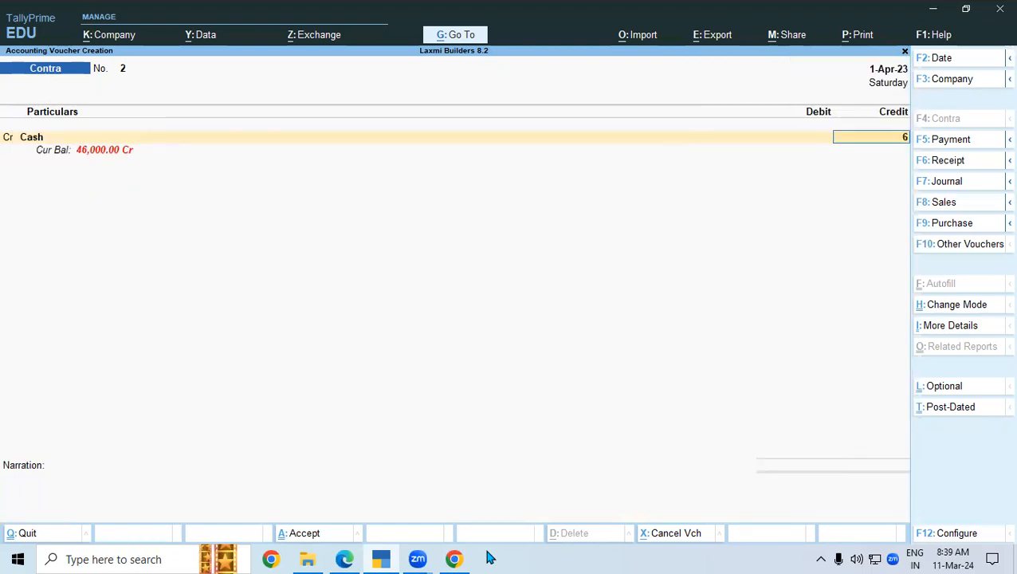
{"action": "key", "text": "Return"}
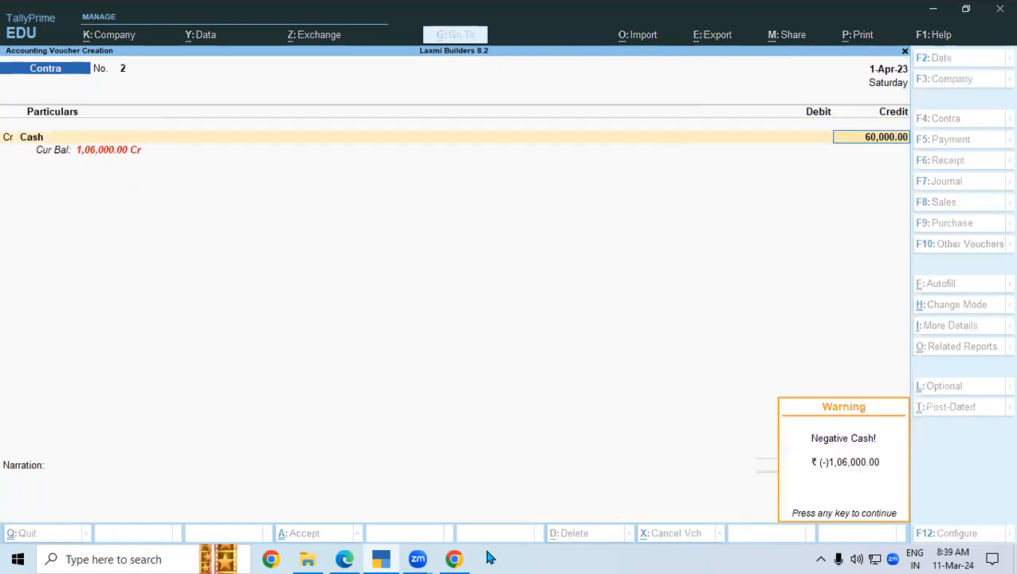
{"action": "key", "text": "Return"}
{"action": "key", "text": "Return"}
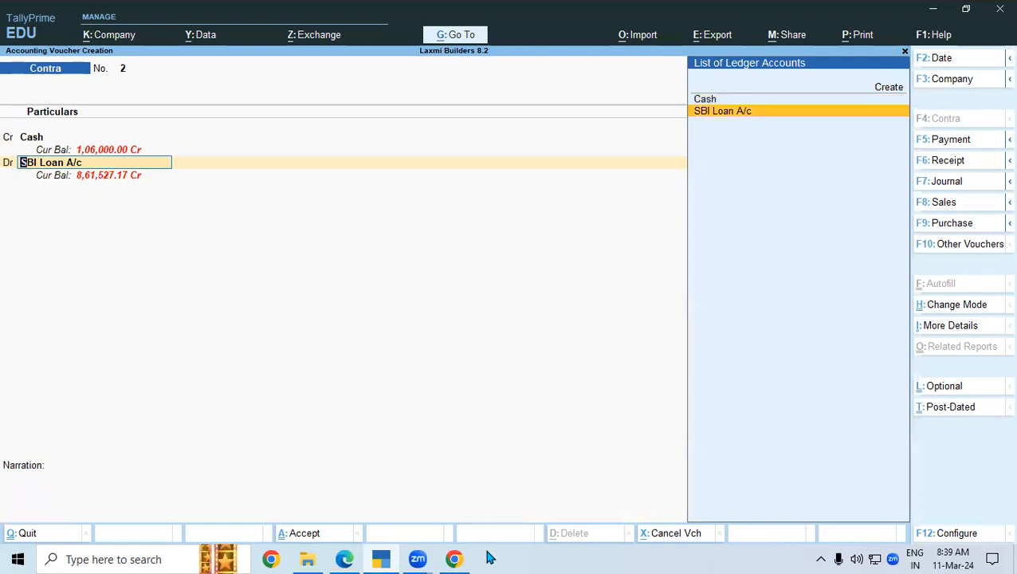
{"action": "key", "text": "Return"}
{"action": "key", "text": "Return"}
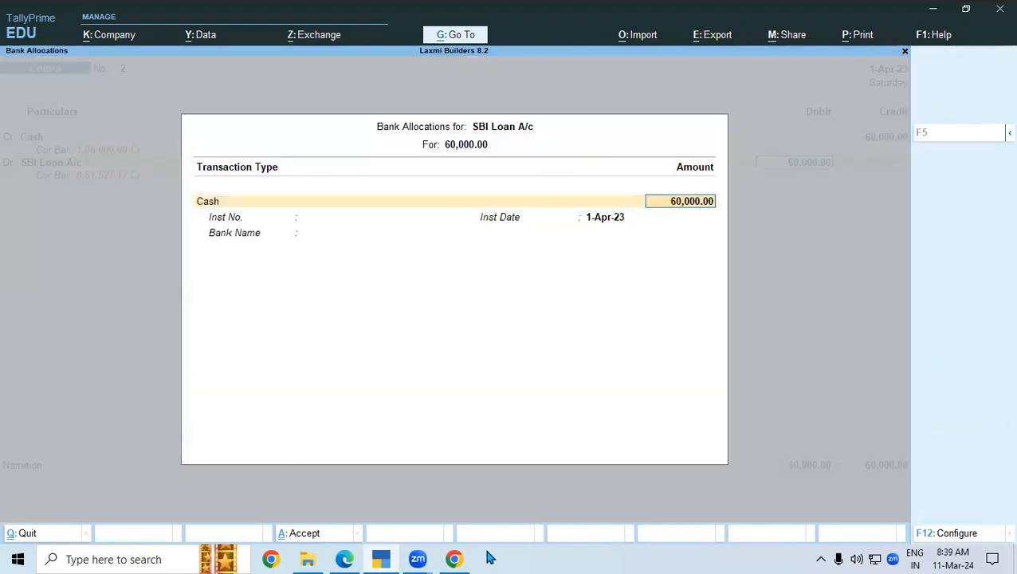
{"action": "key", "text": "Return"}
{"action": "key", "text": "Return"}
{"action": "key", "text": "Return"}
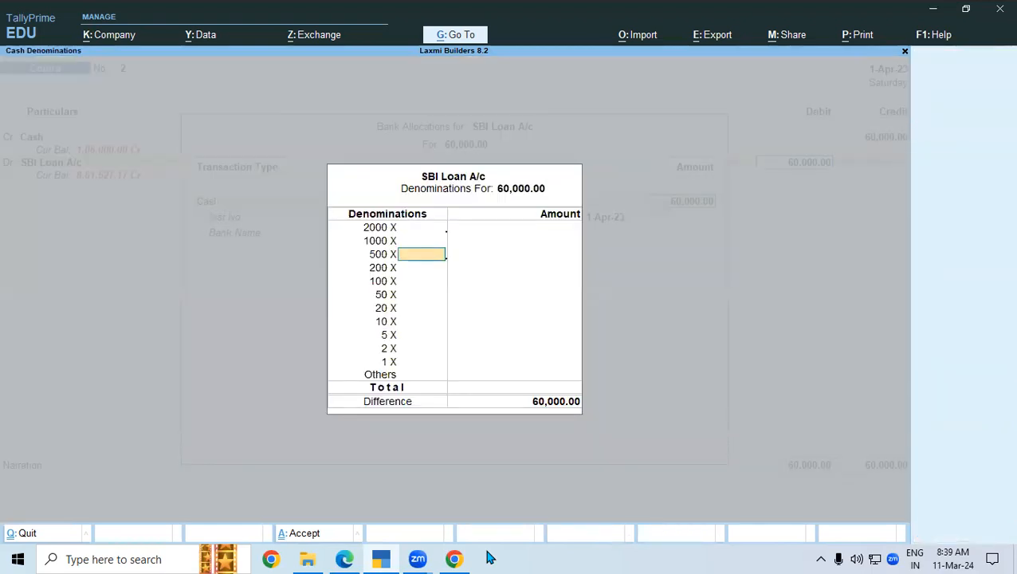
{"action": "type", "text": "120"}
{"action": "key", "text": "Return"}
{"action": "key", "text": "Return"}
{"action": "key", "text": "Return"}
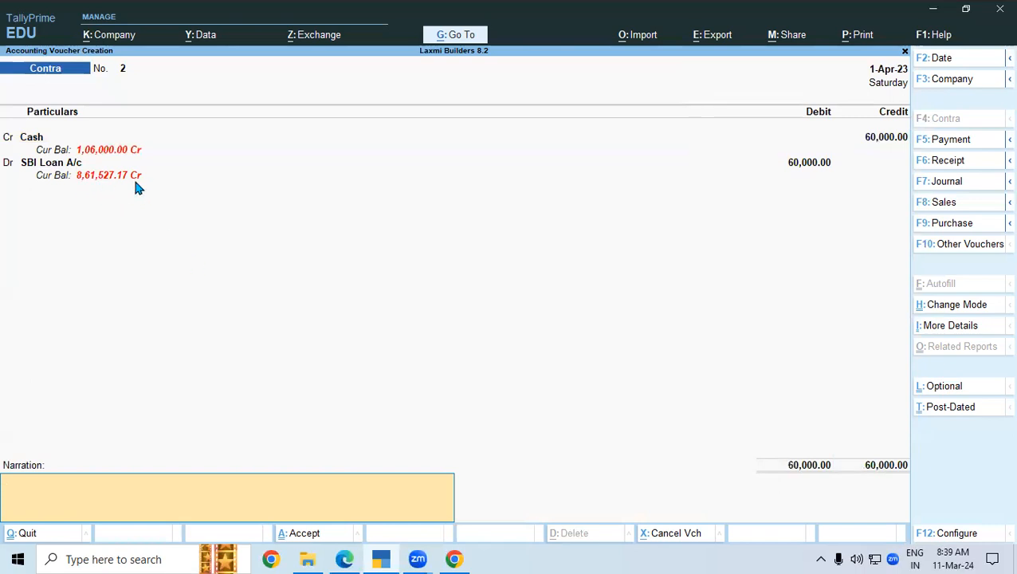
- Underline the matching -8,61,527.17 balance on the bank statement
{"action": "left_click", "coordinate": [350, 558]}
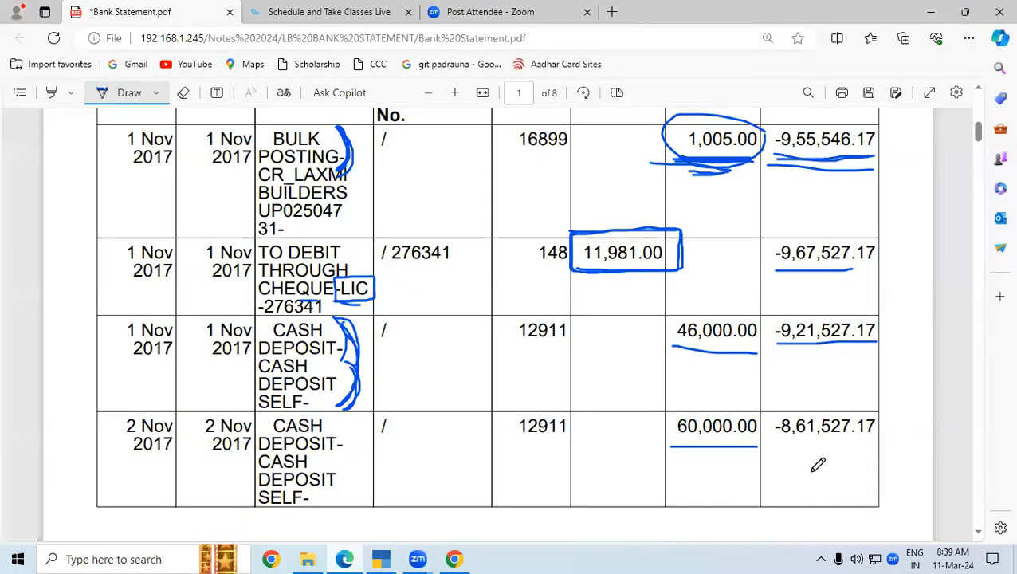
{"action": "left_click_drag", "start_coordinate": [773, 444], "coordinate": [877, 445]}
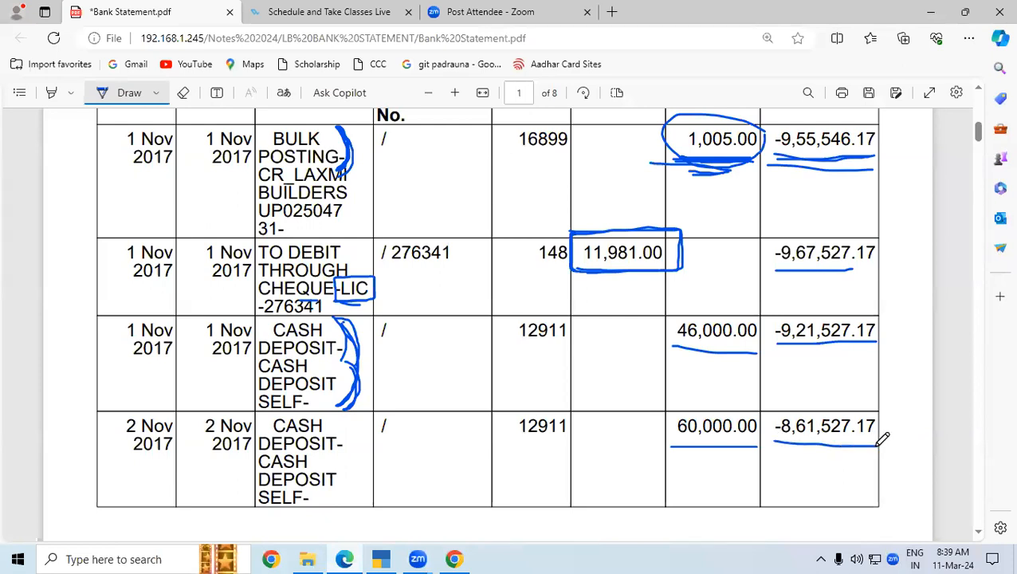
{"action": "left_click", "coordinate": [386, 557]}
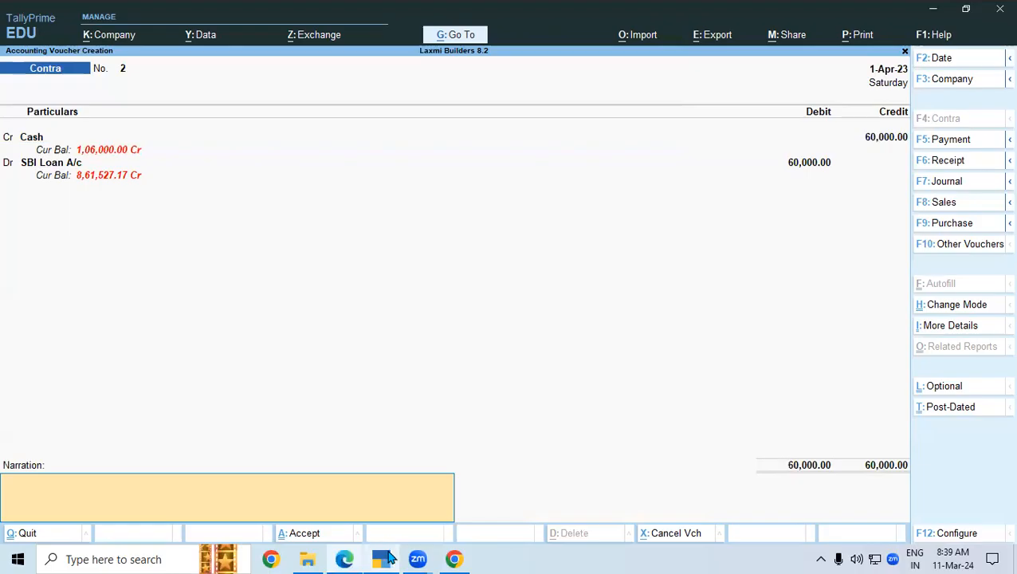
- Save Contra No. 2 for 60,000 and bring page 2 of the bank statement into view
{"action": "left_click", "coordinate": [307, 533]}
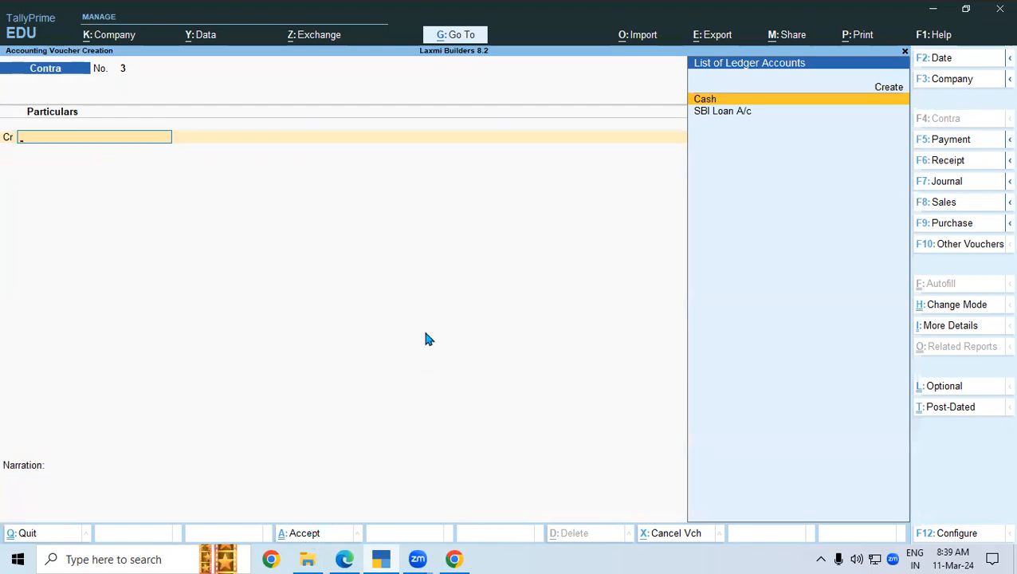
{"action": "left_click", "coordinate": [344, 559]}
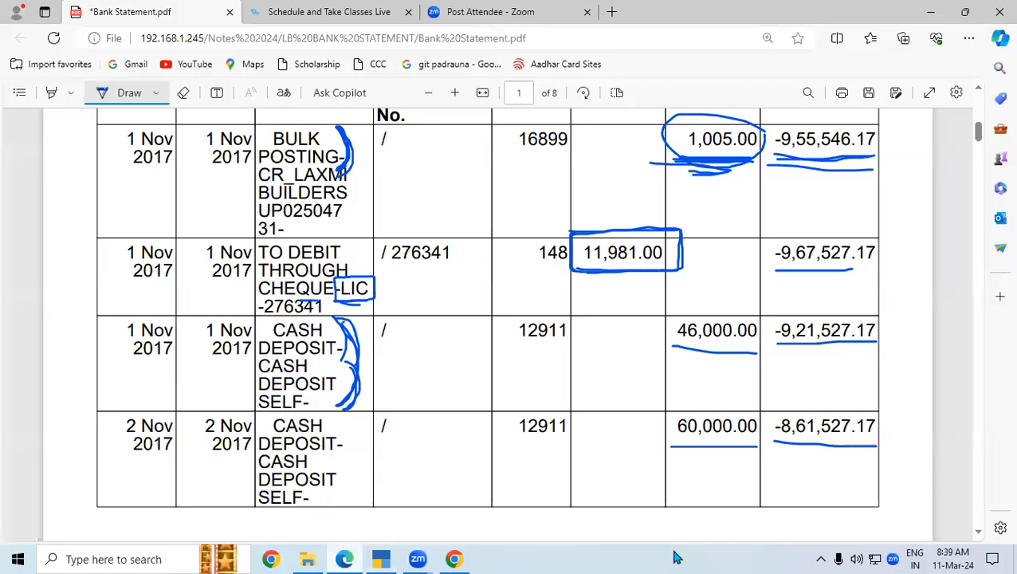
{"action": "left_click", "coordinate": [979, 531]}
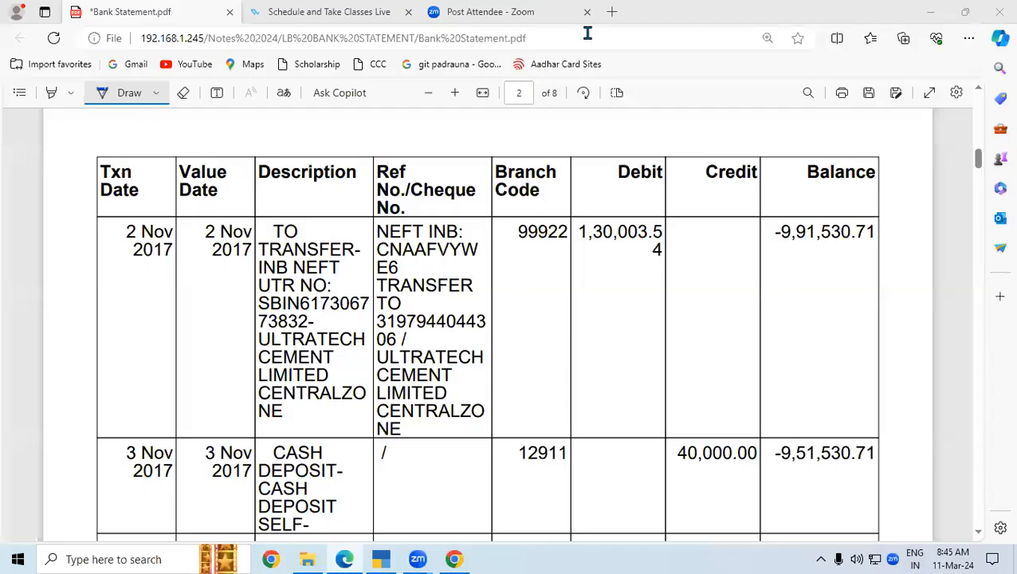
{"action": "left_click", "coordinate": [391, 553]}
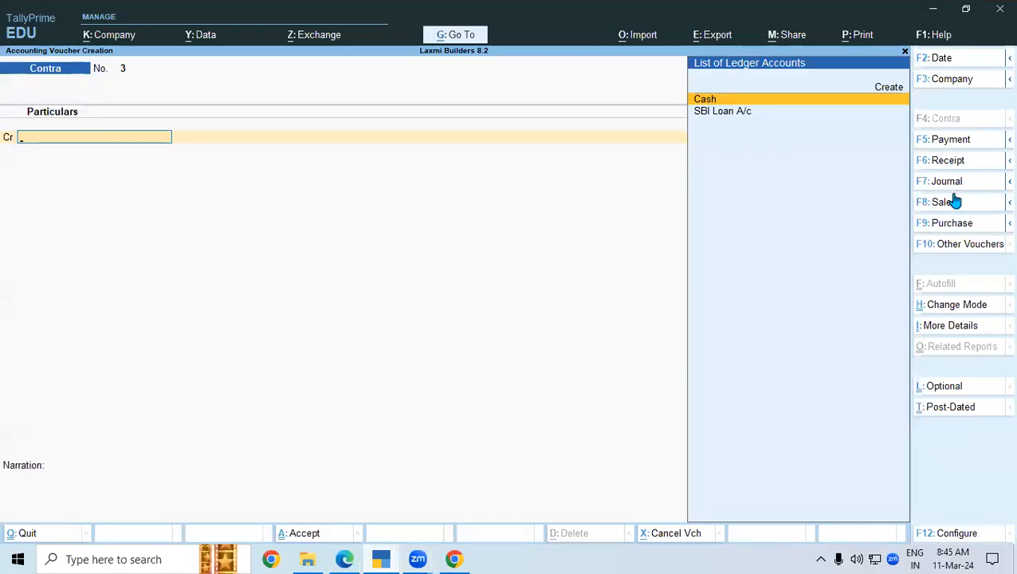
- In a Payment voucher, create ledger UTCL under Sundry Creditors
{"action": "left_click", "coordinate": [940, 152]}
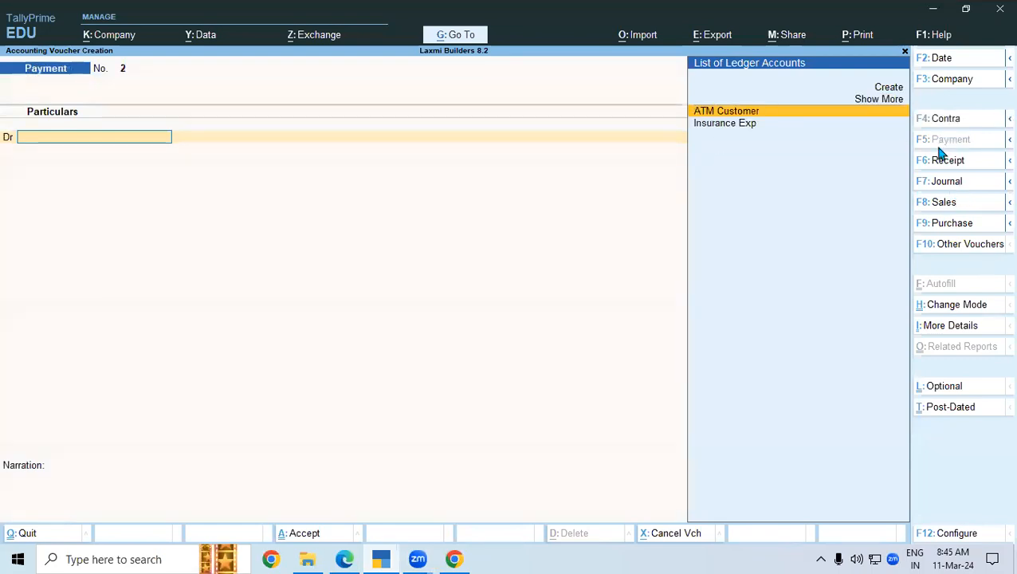
{"action": "key", "text": "alt+c"}
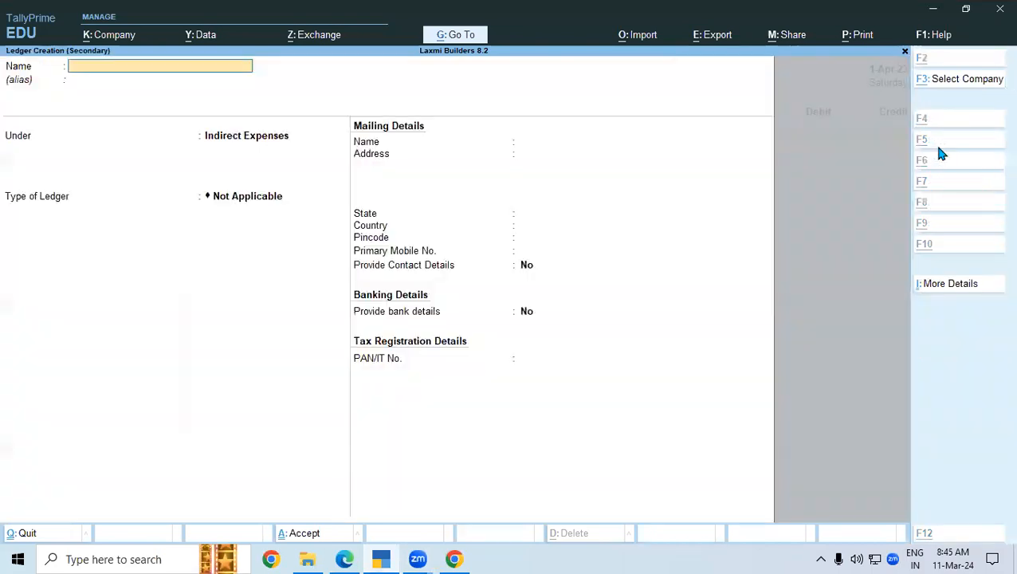
{"action": "type", "text": "UT"}
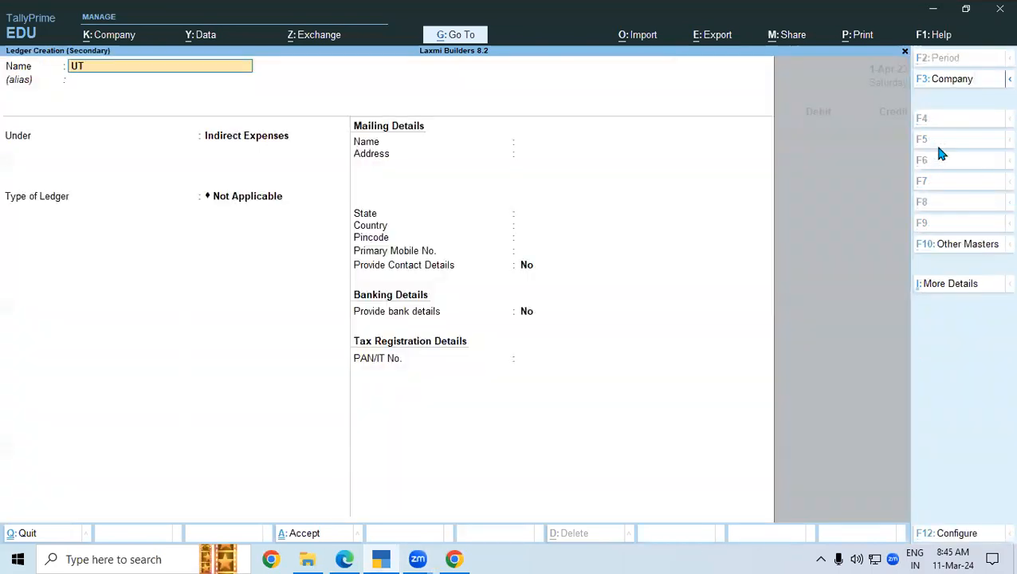
{"action": "type", "text": "CL"}
{"action": "key", "text": "Return"}
{"action": "key", "text": "Return"}
{"action": "type", "text": "S"}
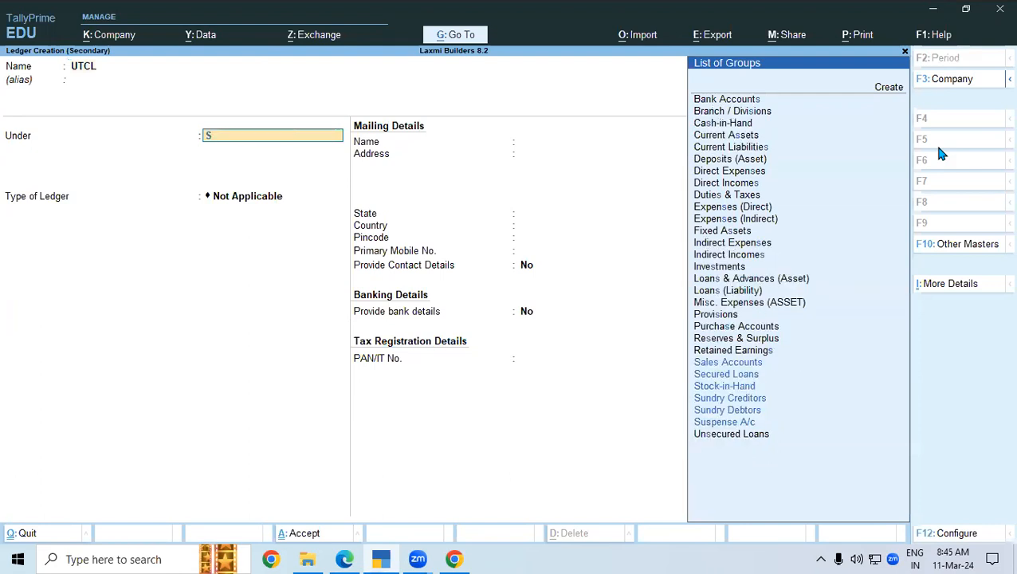
{"action": "type", "text": "un"}
{"action": "key", "text": "Down"}
{"action": "key", "text": "Return"}
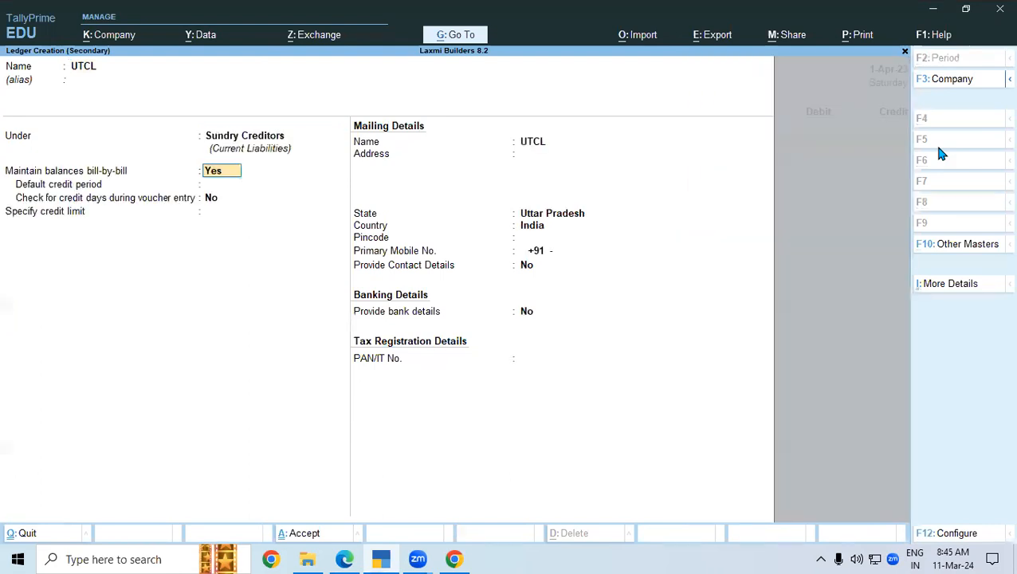
{"action": "key", "text": "ctrl+a"}
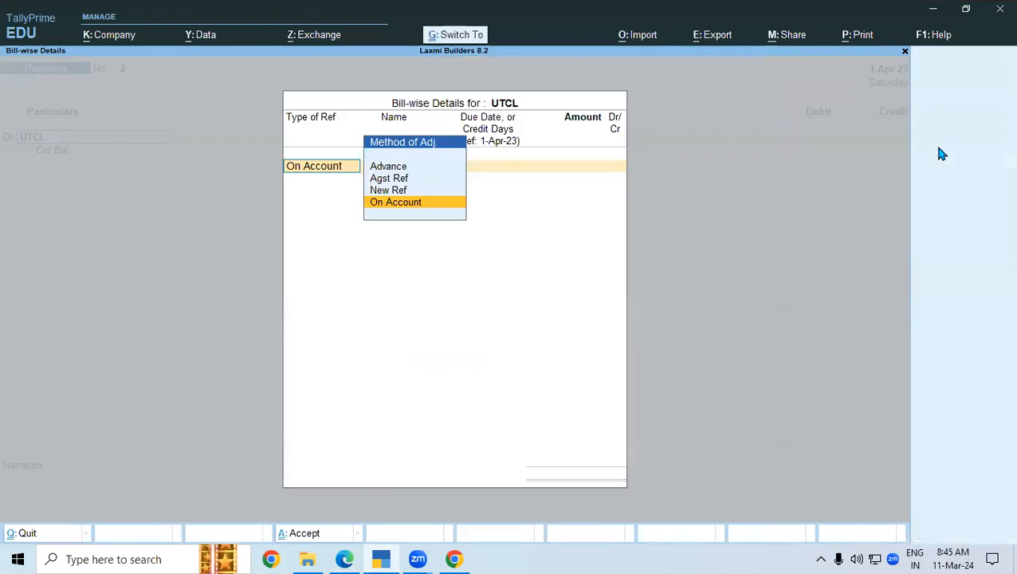
- Debit UTCL 1,30,000 as a New Ref bill, then start a new 'Bank Charges' ledger
{"action": "key", "text": "Up"}
{"action": "key", "text": "Return"}
{"action": "key", "text": "Return"}
{"action": "key", "text": "Return"}
{"action": "type", "text": "1,30,000"}
{"action": "key", "text": "Return"}
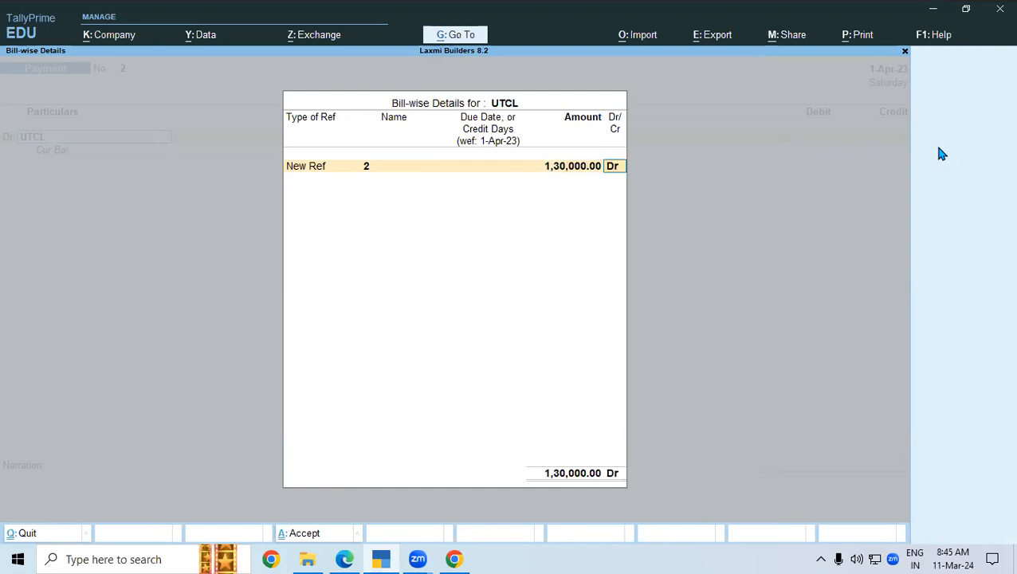
{"action": "key", "text": "Return"}
{"action": "key", "text": "Return"}
{"action": "type", "text": "d"}
{"action": "key", "text": "Return"}
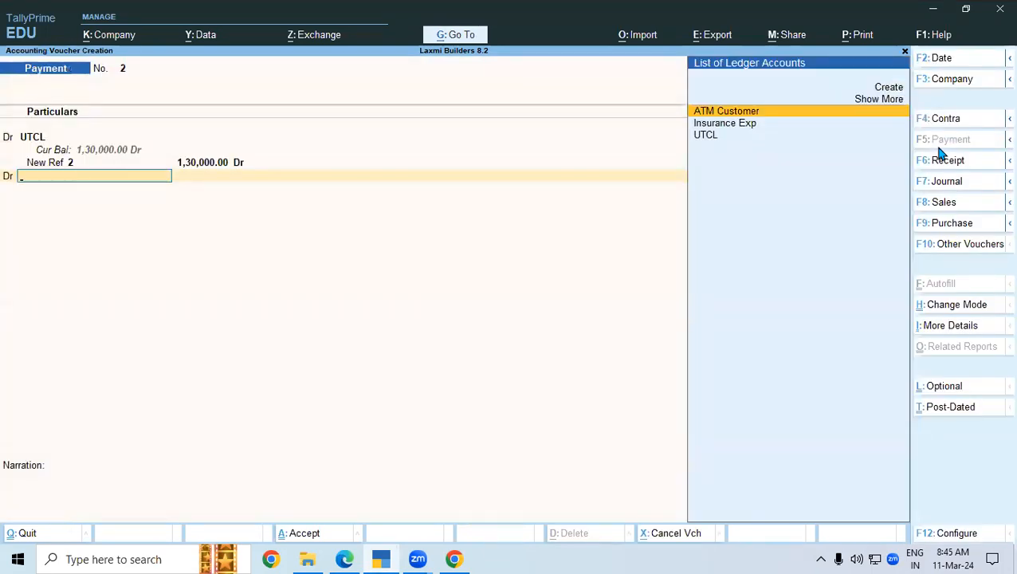
{"action": "key", "text": "alt+c"}
{"action": "type", "text": "Bank Charges"}
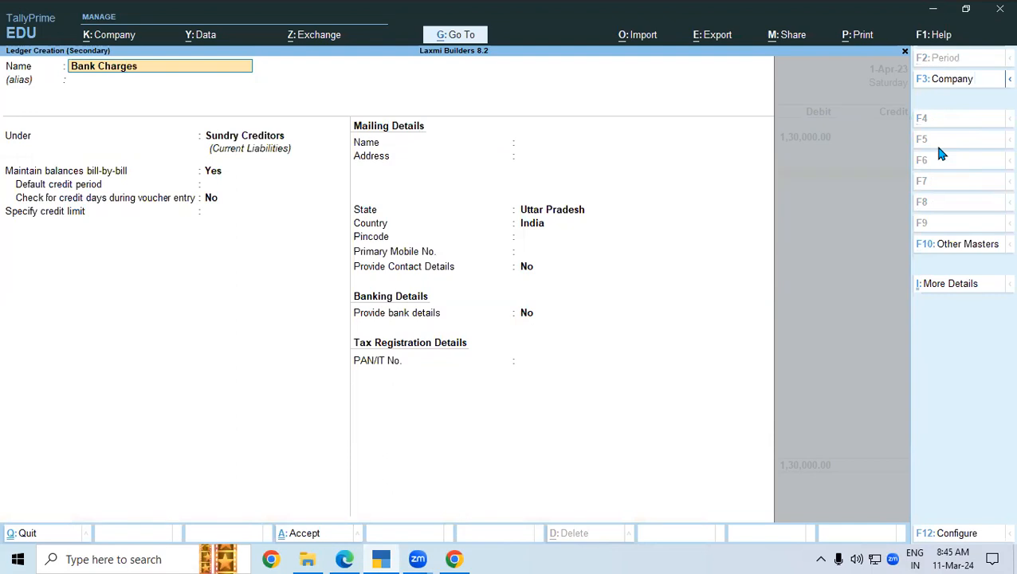
- Save the Bank Charges ledger under Indirect Expenses
{"action": "key", "text": "Return"}
{"action": "key", "text": "Return"}
{"action": "type", "text": "In"}
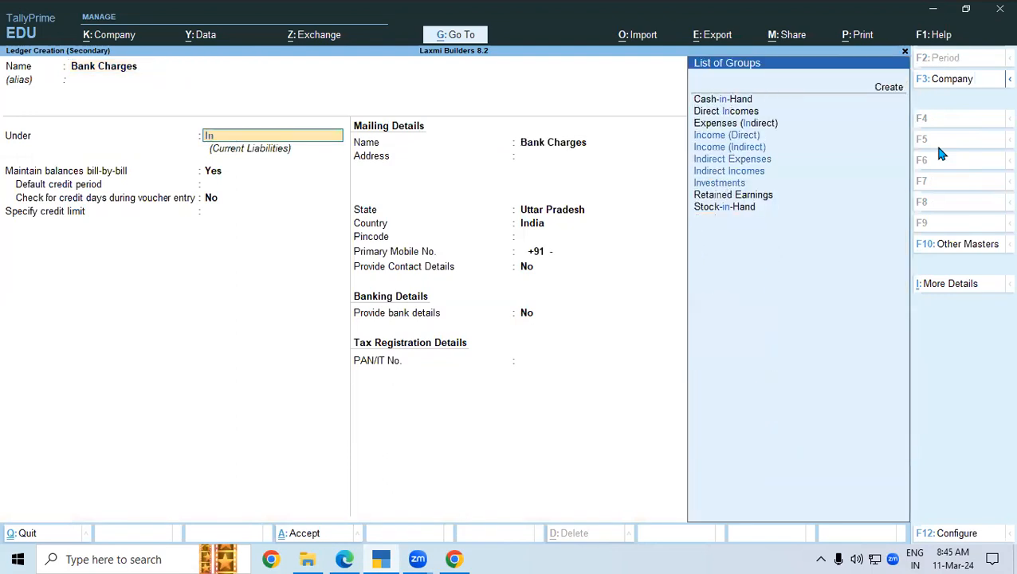
{"action": "key", "text": "Down"}
{"action": "key", "text": "Down"}
{"action": "key", "text": "Up"}
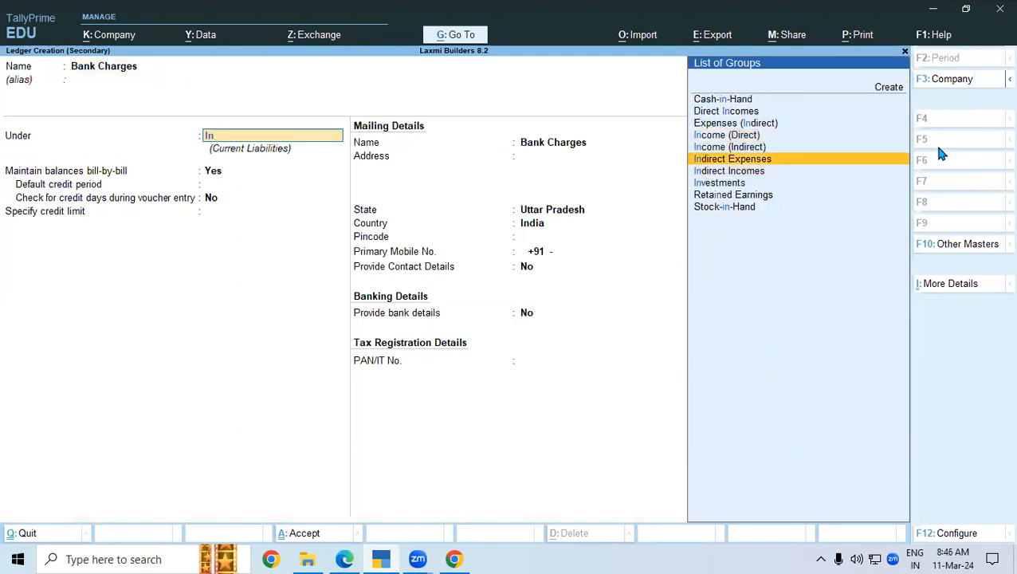
{"action": "key", "text": "Return"}
{"action": "key", "text": "Return"}
{"action": "key", "text": "Return"}
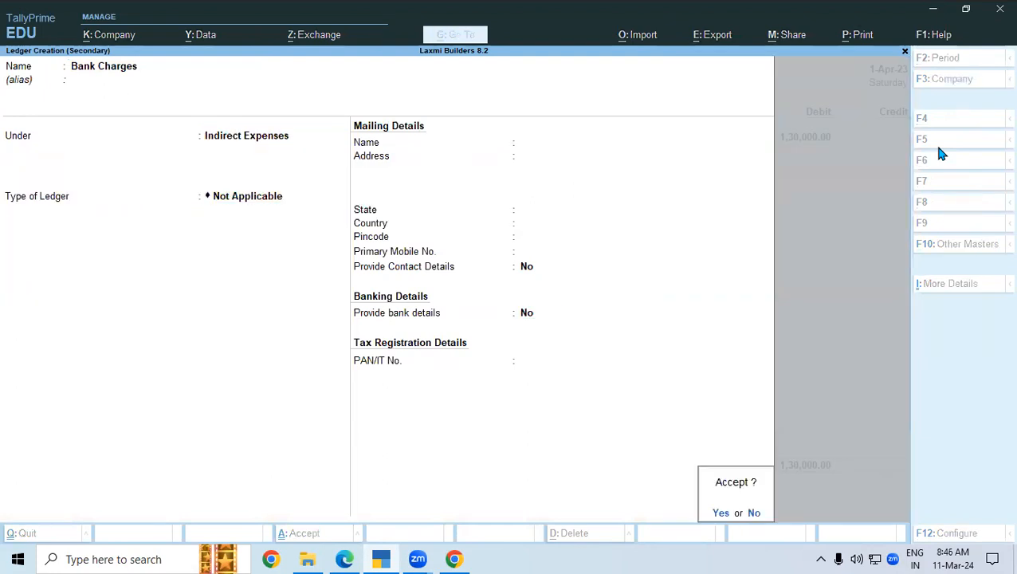
{"action": "key", "text": "Return"}
- Debit Bank Charges 3.54 and credit SBI Loan A/c 1,30,003.54 with Cheque bank allocation
{"action": "type", "text": "3.54"}
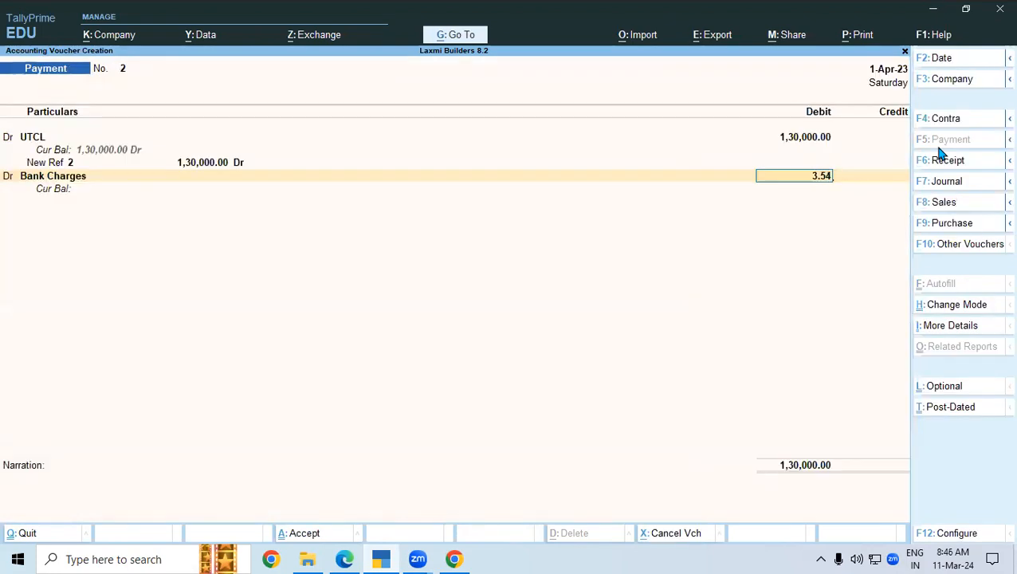
{"action": "key", "text": "Return"}
{"action": "key", "text": "Return"}
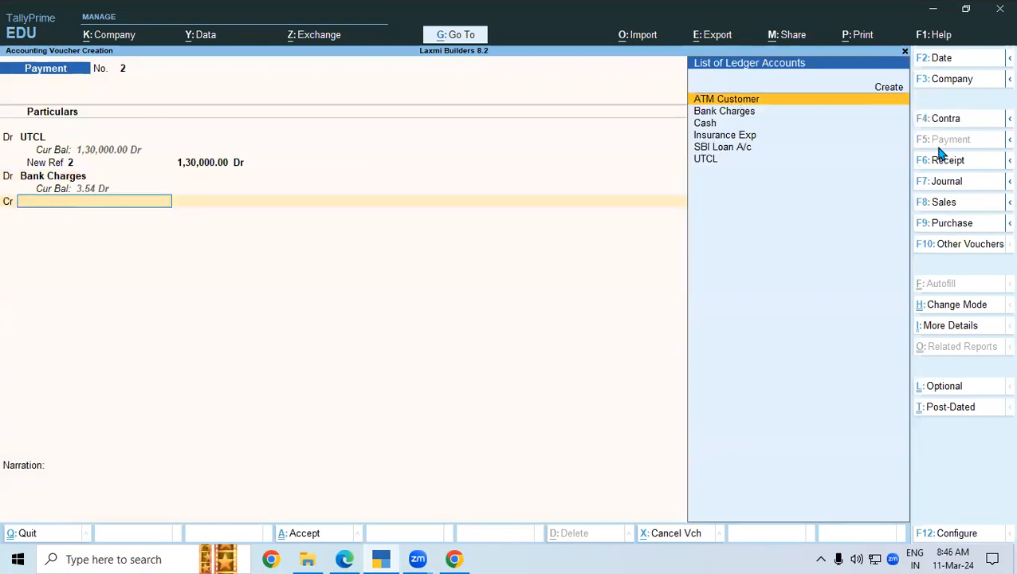
{"action": "key", "text": "Down"}
{"action": "key", "text": "Down"}
{"action": "key", "text": "Down"}
{"action": "key", "text": "Down"}
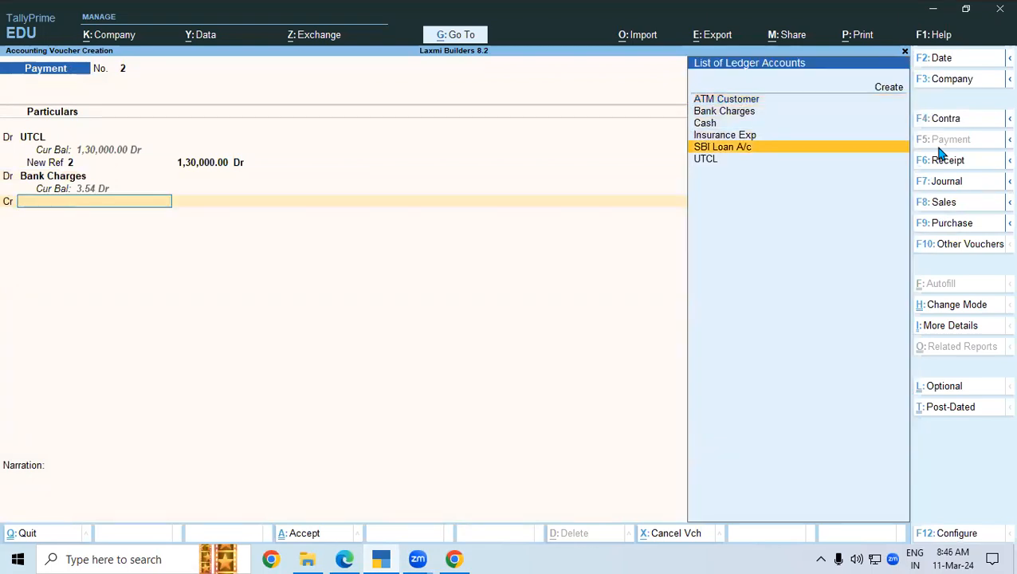
{"action": "key", "text": "Return"}
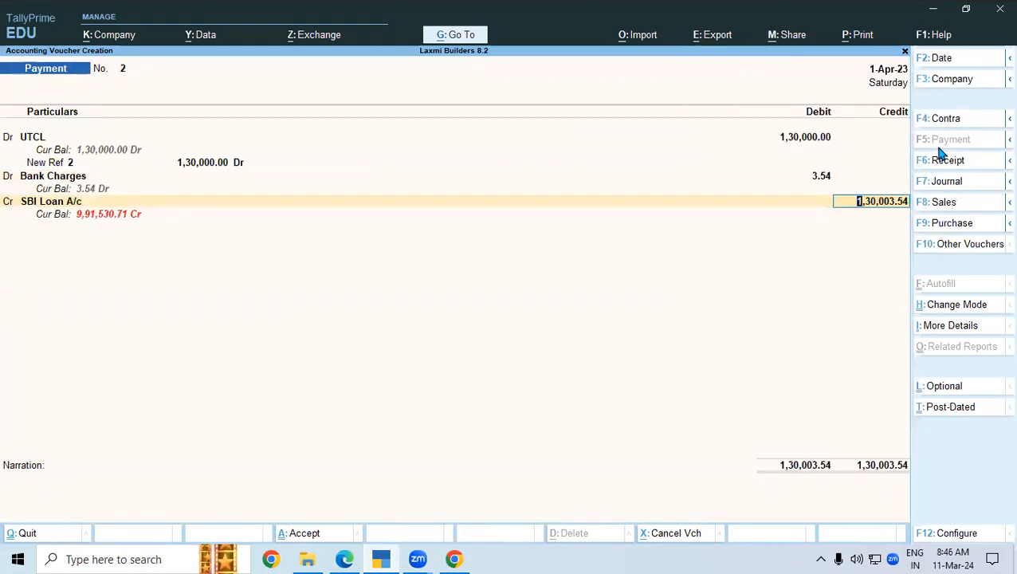
{"action": "key", "text": "Return"}
{"action": "key", "text": "Return"}
{"action": "key", "text": "Return"}
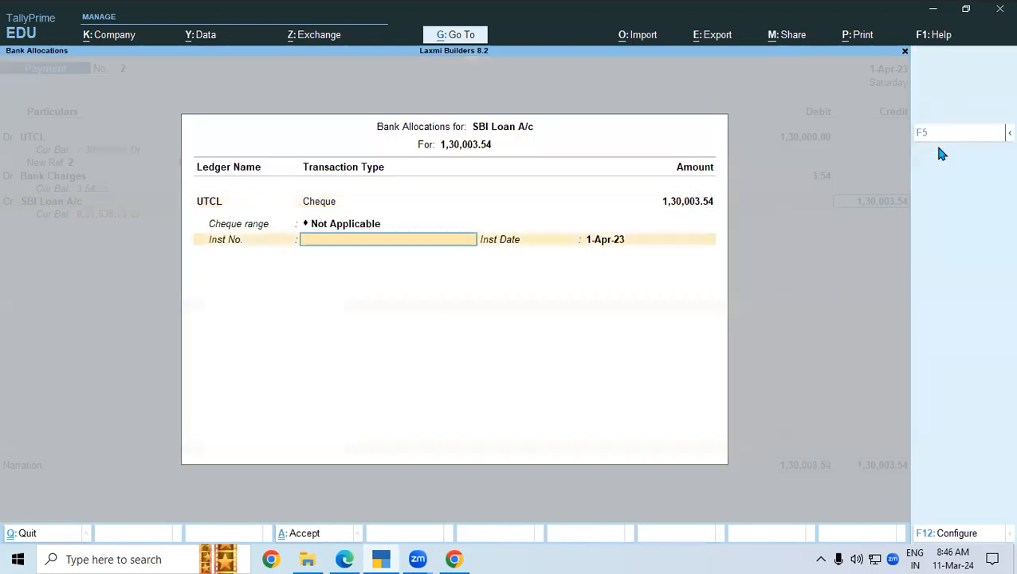
{"action": "key", "text": "Return"}
{"action": "key", "text": "Return"}
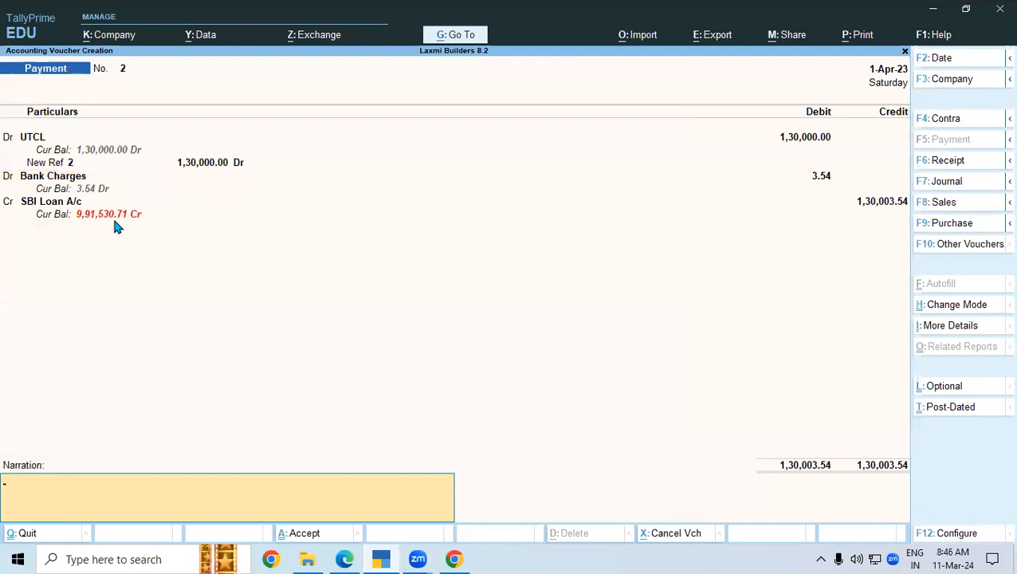
{"action": "left_click", "coordinate": [345, 558]}
- Circle the -9,91,530.71 balance on the statement and save Payment voucher No. 2
{"action": "mouse_move", "coordinate": [783, 246]}
{"action": "left_mouse_down"}
{"action": "mouse_move", "coordinate": [884, 243]}
{"action": "mouse_move", "coordinate": [882, 214]}
{"action": "mouse_move", "coordinate": [770, 225]}
{"action": "mouse_move", "coordinate": [770, 246]}
{"action": "mouse_move", "coordinate": [779, 247]}
{"action": "left_mouse_up"}
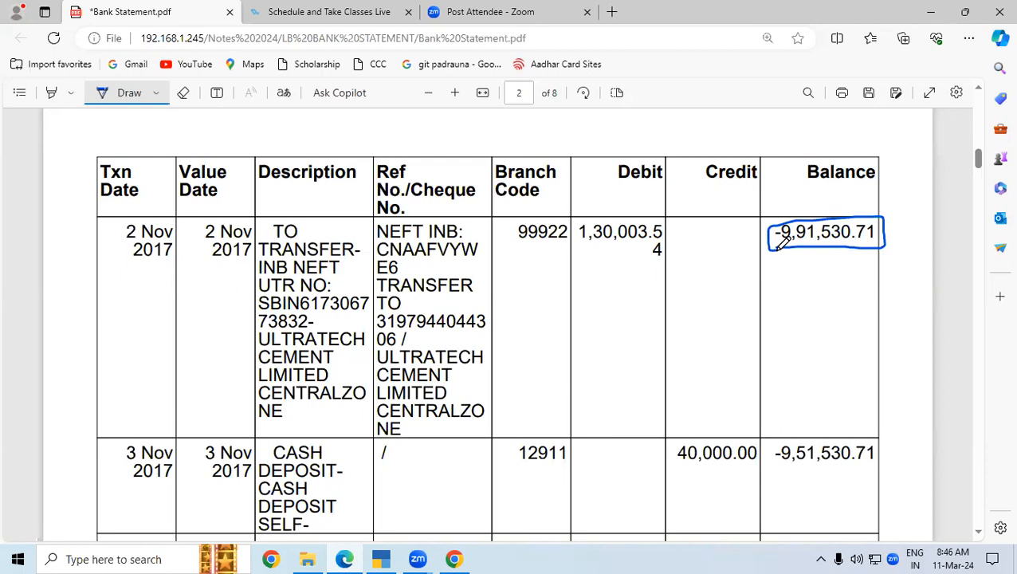
{"action": "left_click", "coordinate": [381, 558]}
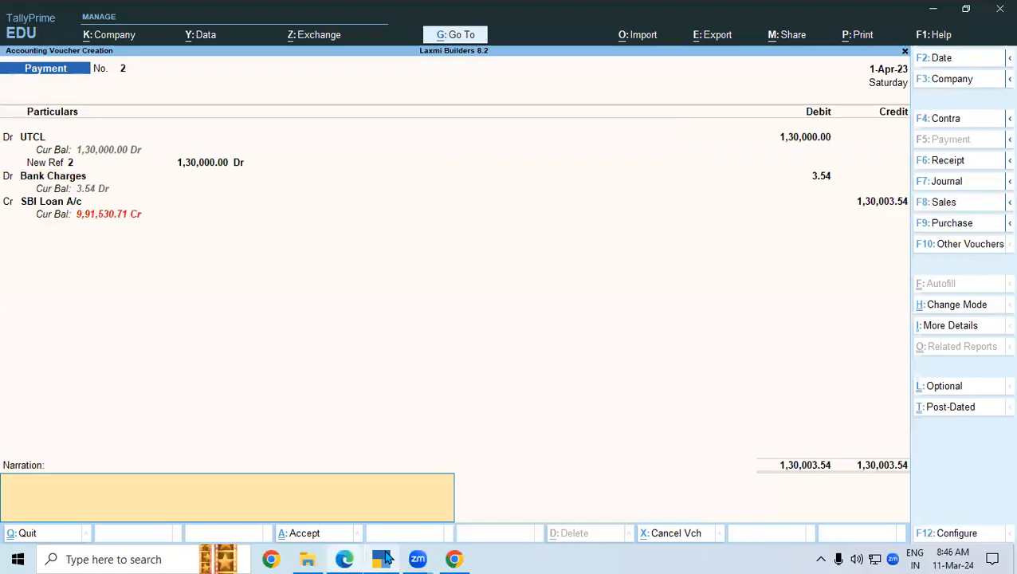
{"action": "left_click", "coordinate": [298, 541]}
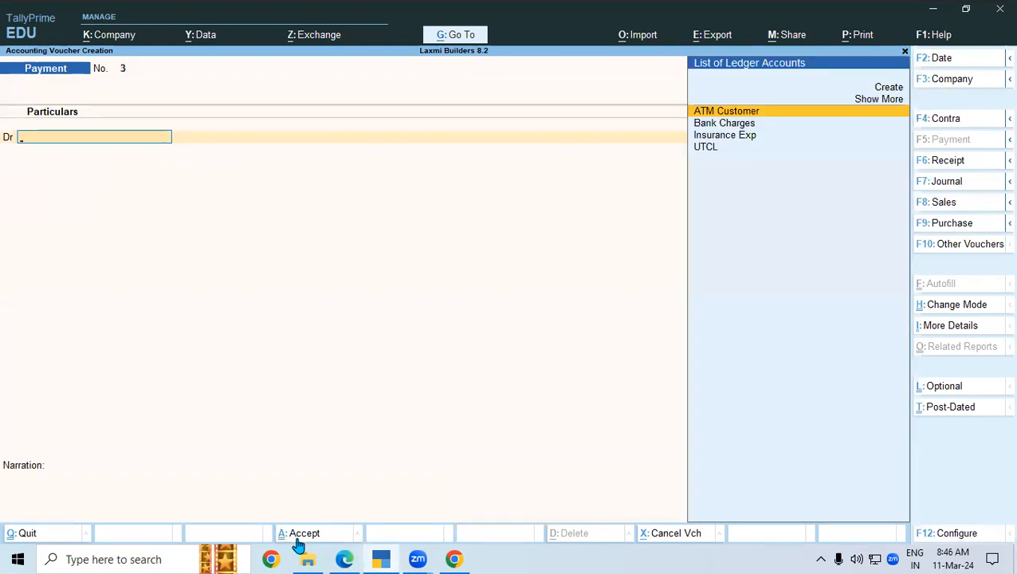
- Mark the cash deposit entry on the statement, then switch Tally to a Contra voucher
{"action": "left_click", "coordinate": [342, 558]}
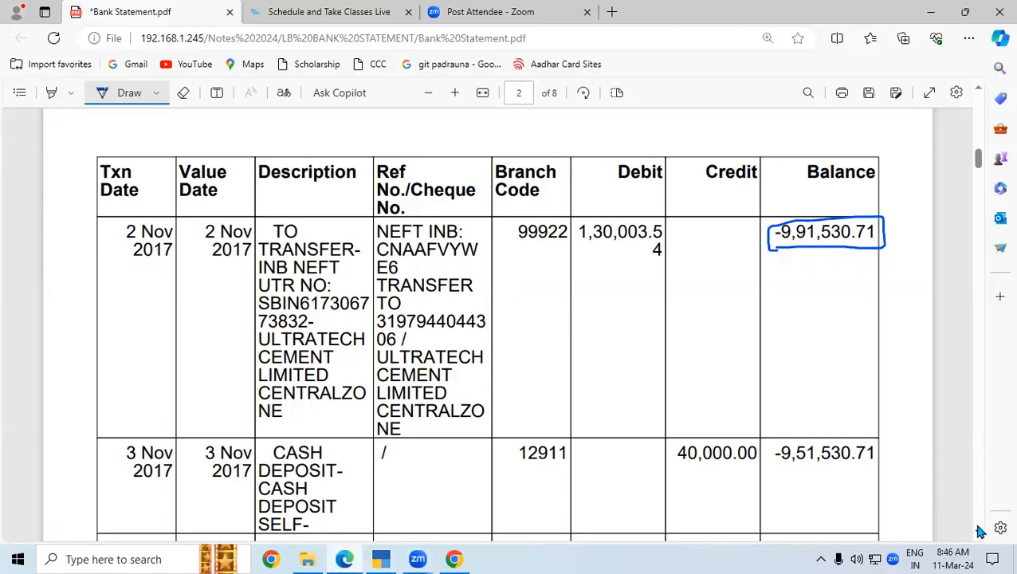
{"action": "scroll", "coordinate": [978, 531], "scroll_direction": "down", "scroll_amount": 2}
{"action": "scroll", "coordinate": [978, 530], "scroll_direction": "down", "scroll_amount": 2}
{"action": "mouse_move", "coordinate": [345, 218]}
{"action": "left_mouse_down"}
{"action": "mouse_move", "coordinate": [348, 279]}
{"action": "mouse_move", "coordinate": [338, 296]}
{"action": "left_mouse_up"}
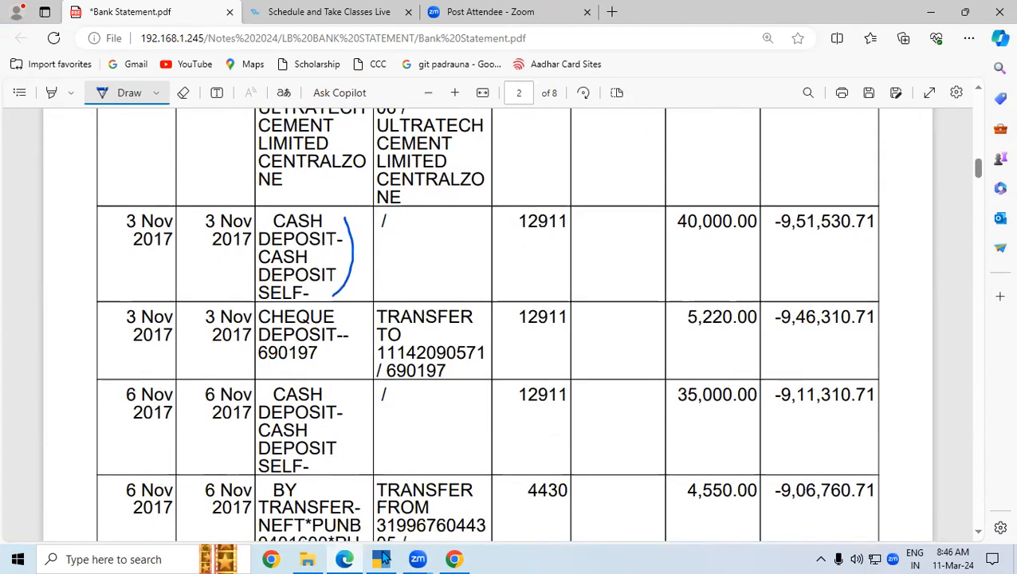
{"action": "left_click", "coordinate": [380, 559]}
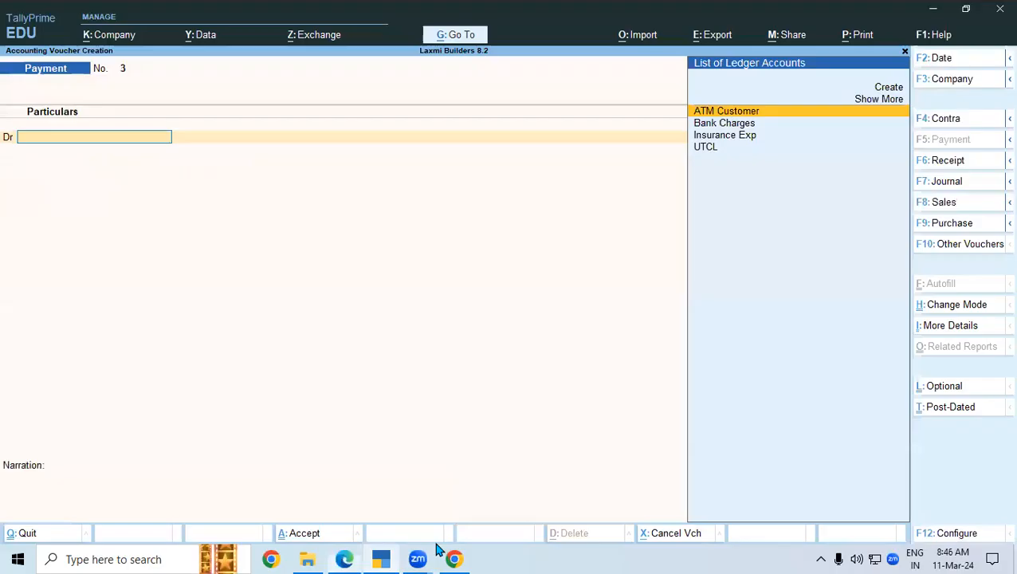
{"action": "left_click", "coordinate": [949, 121]}
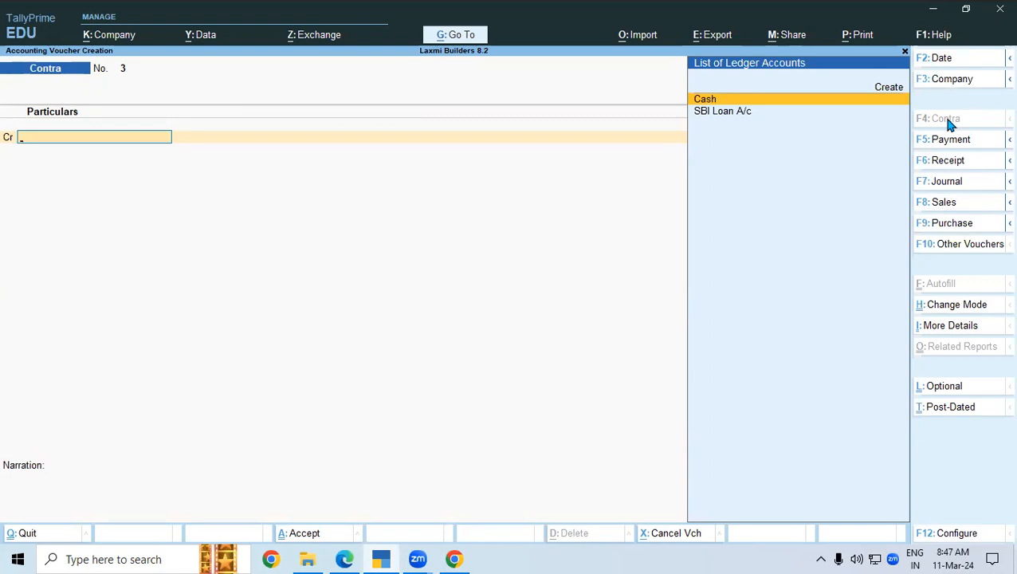
- Credit Cash 40,000 and debit SBI Loan A/c, entering 80 notes of 500
{"action": "key", "text": "Return"}
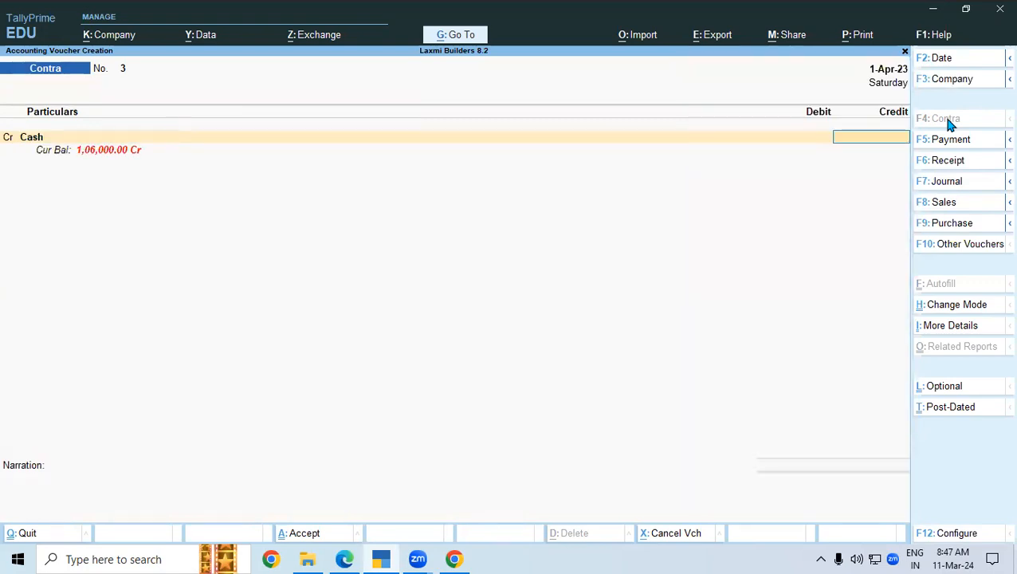
{"action": "key", "text": "alt+Tab"}
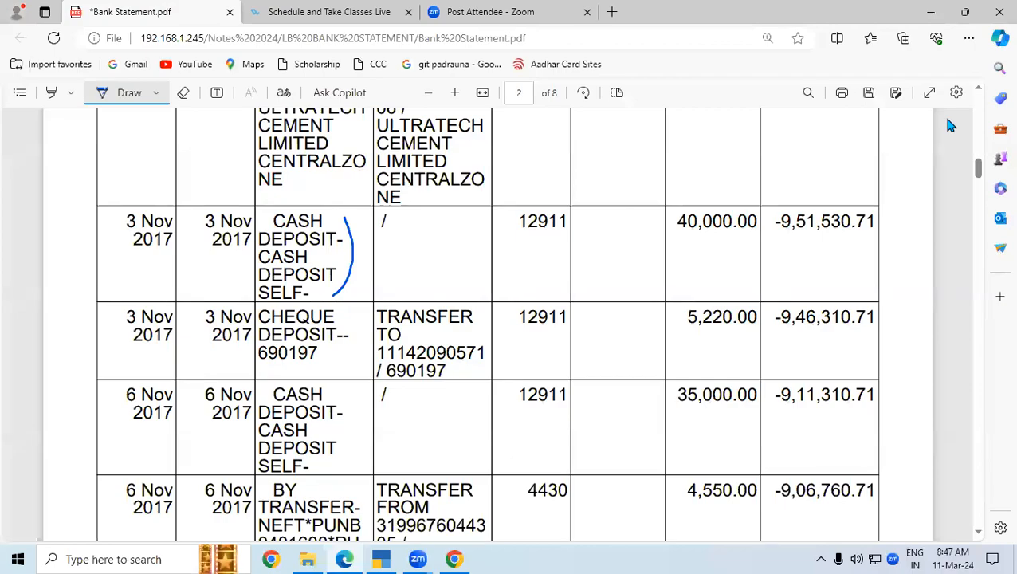
{"action": "key", "text": "alt+Tab"}
{"action": "type", "text": "40000"}
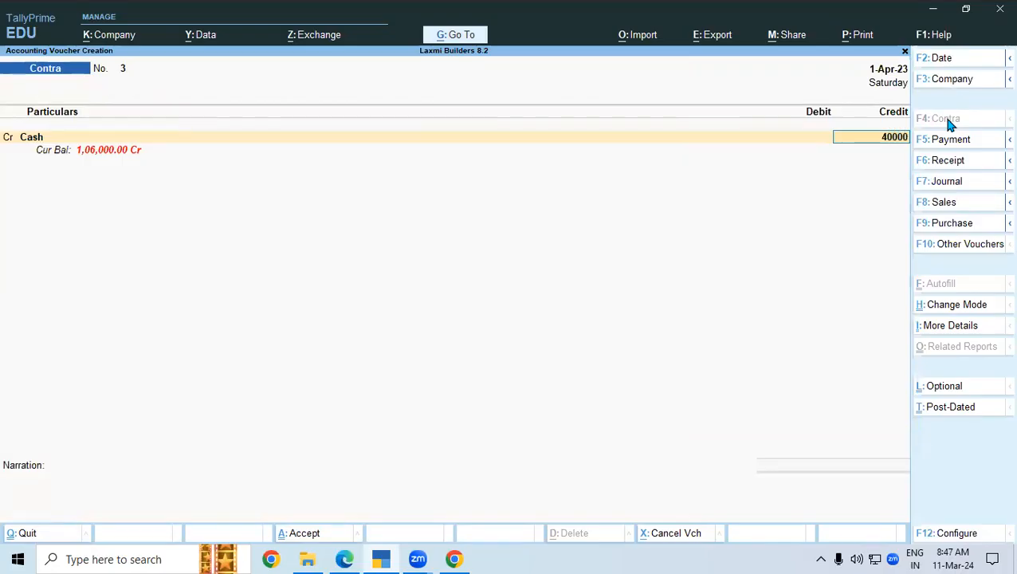
{"action": "key", "text": "Return"}
{"action": "key", "text": "Return"}
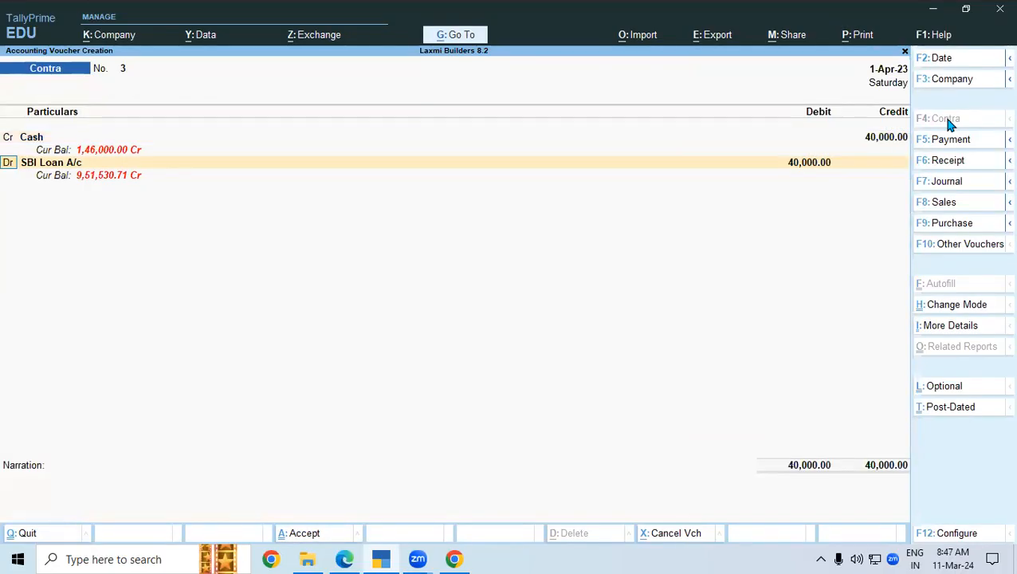
{"action": "key", "text": "Return"}
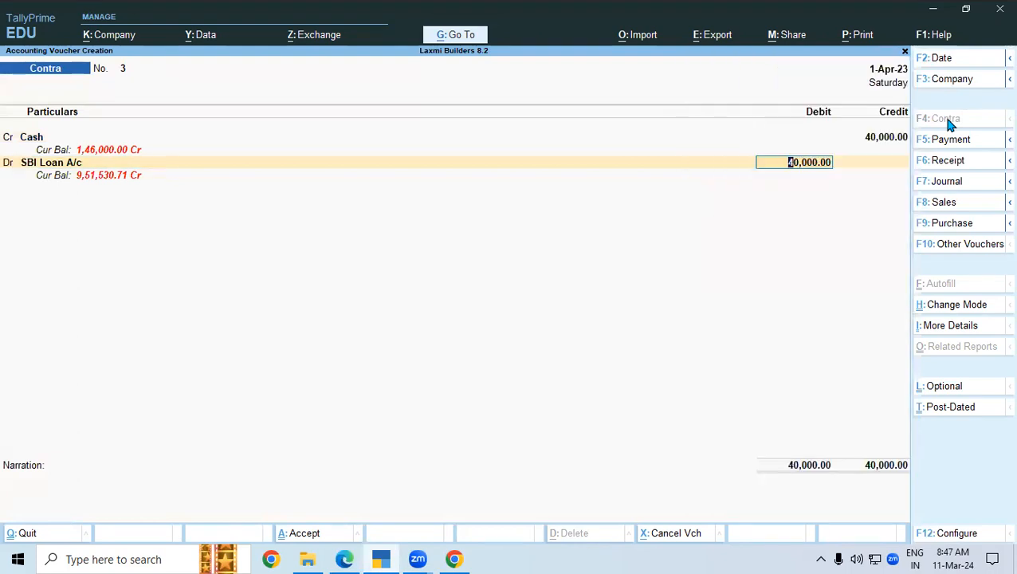
{"action": "key", "text": "Return"}
{"action": "key", "text": "Return"}
{"action": "key", "text": "Return"}
{"action": "key", "text": "Return"}
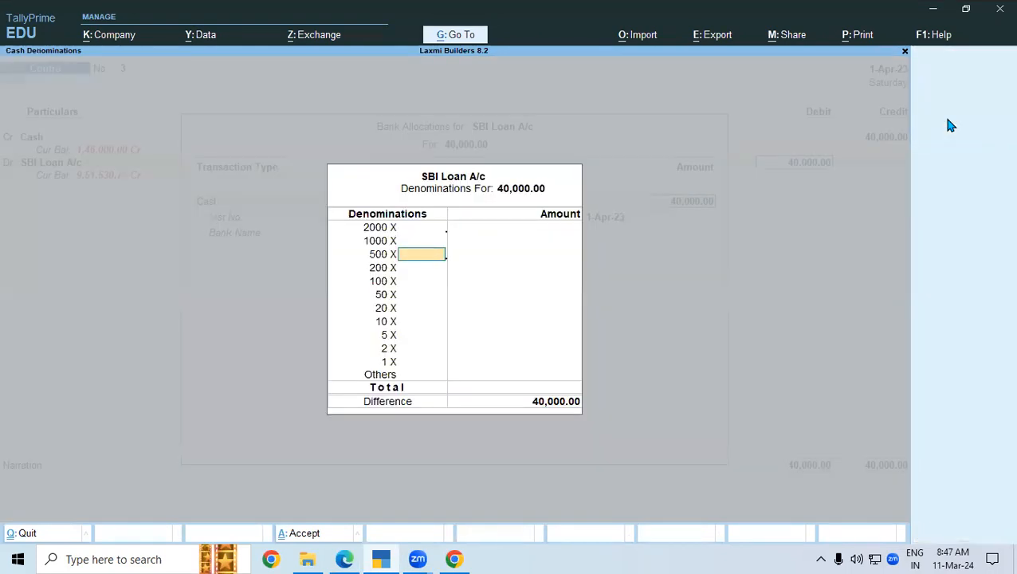
{"action": "type", "text": "80"}
{"action": "key", "text": "Return"}
{"action": "key", "text": "Return"}
{"action": "key", "text": "Return"}
{"action": "key", "text": "Return"}
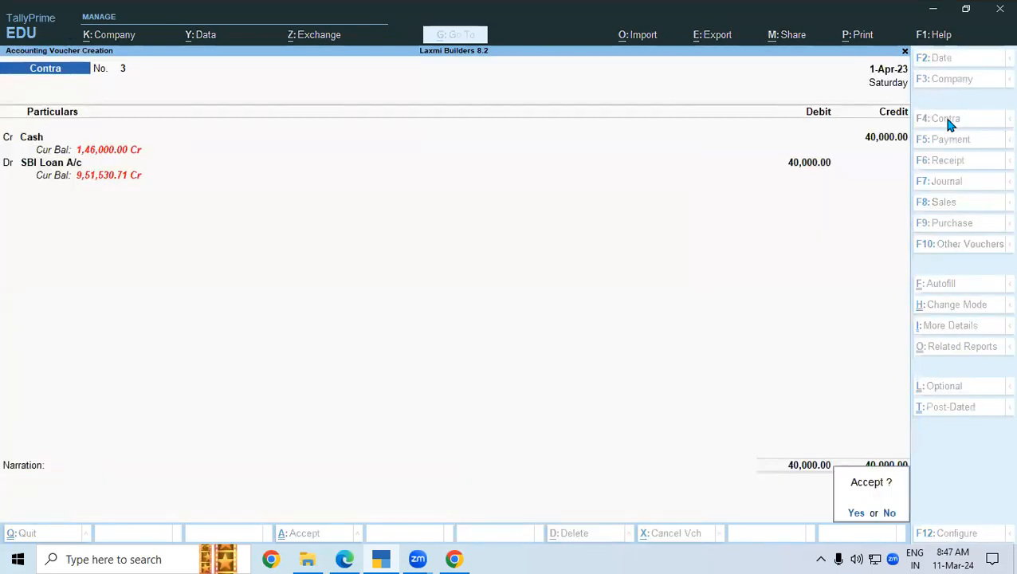
{"action": "key", "text": "alt+Tab"}
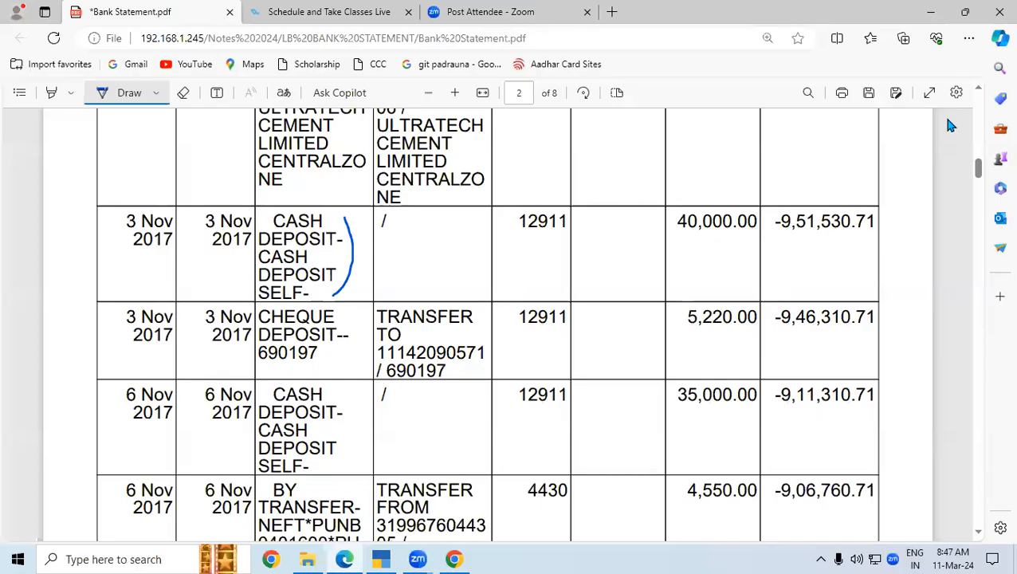
- Bracket the CHEQUE DEPOSIT--690197 row and underline its 5,220.00 credit and the Credit header
{"action": "left_click", "coordinate": [978, 531]}
{"action": "left_click_drag", "start_coordinate": [349, 201], "coordinate": [345, 232]}
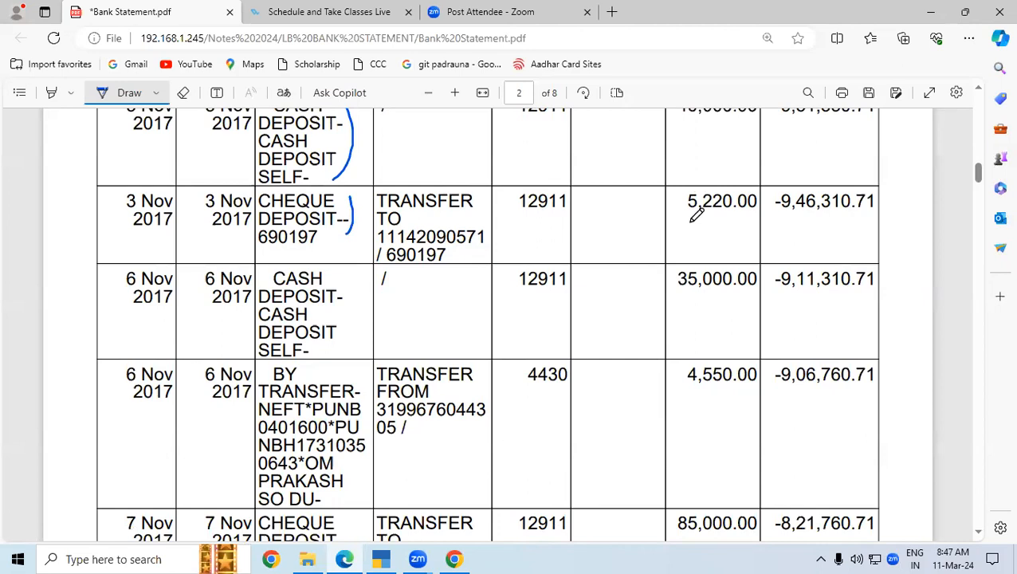
{"action": "left_click_drag", "start_coordinate": [682, 212], "coordinate": [745, 212]}
{"action": "scroll", "coordinate": [981, 90], "scroll_direction": "up", "scroll_amount": 1}
{"action": "scroll", "coordinate": [981, 90], "scroll_direction": "up", "scroll_amount": 5}
{"action": "left_click_drag", "start_coordinate": [700, 226], "coordinate": [759, 226]}
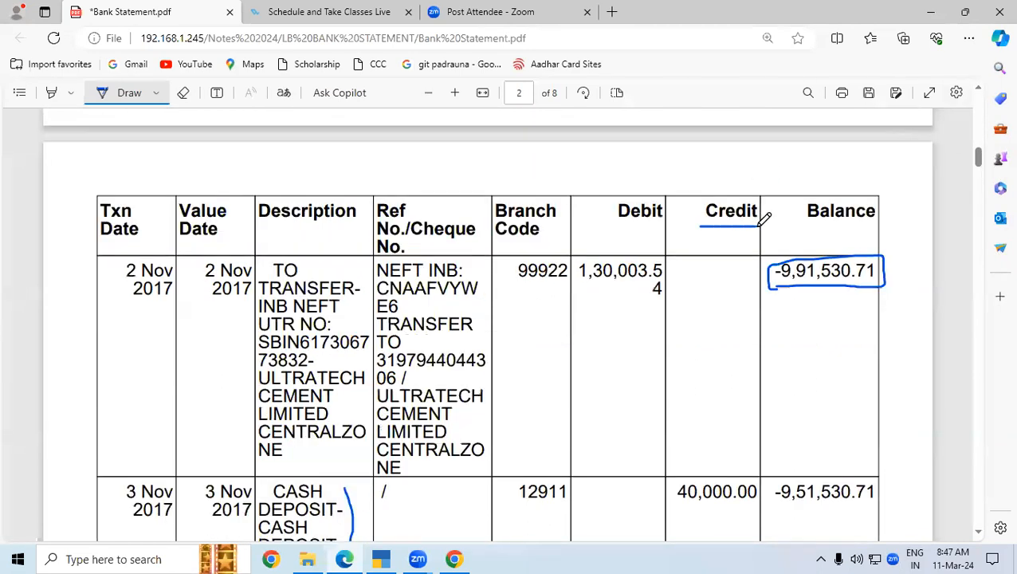
{"action": "scroll", "coordinate": [979, 529], "scroll_direction": "down", "scroll_amount": 10}
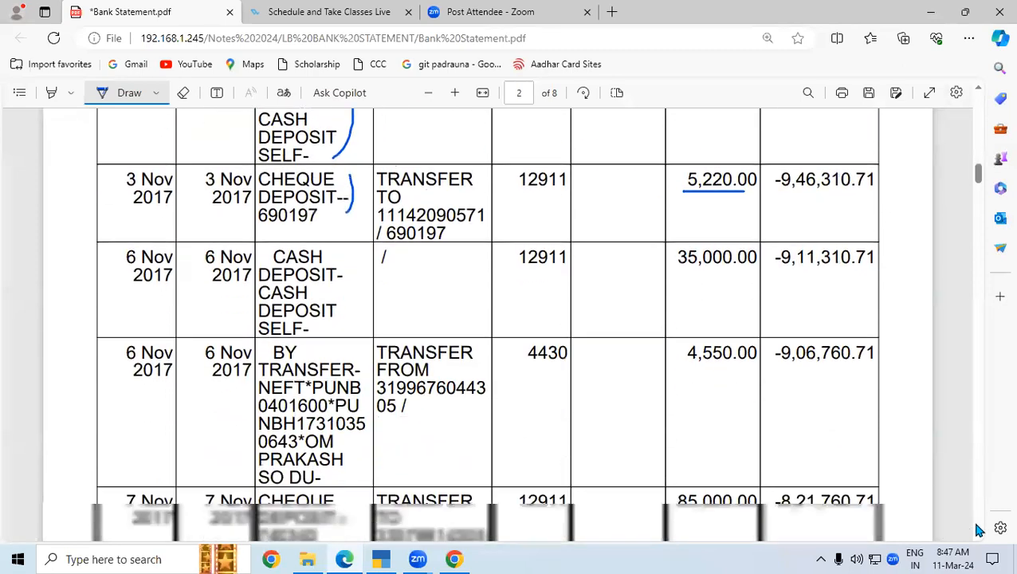
{"action": "scroll", "coordinate": [979, 90], "scroll_direction": "up", "scroll_amount": 8}
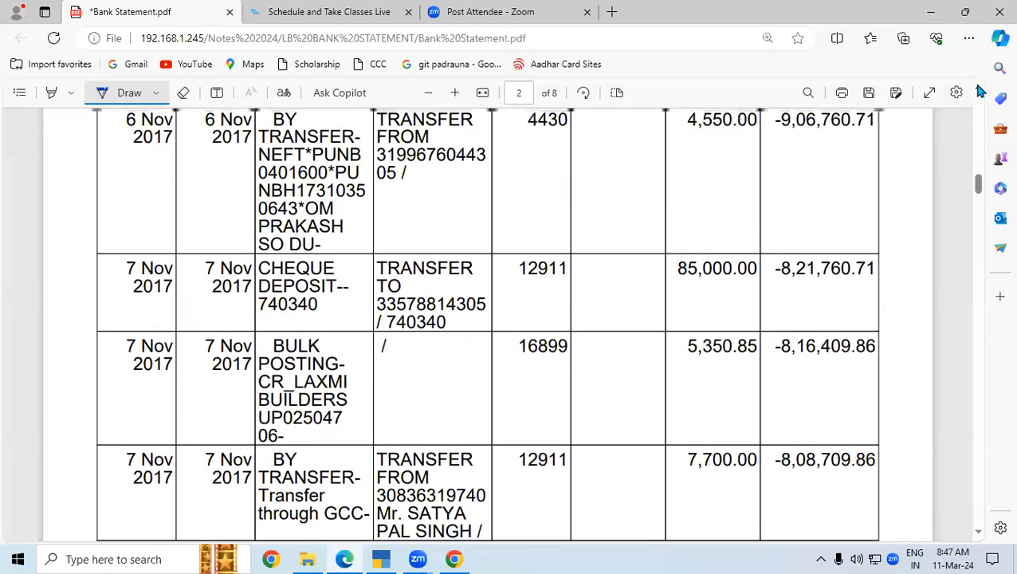
{"action": "scroll", "coordinate": [980, 90], "scroll_direction": "up", "scroll_amount": 1}
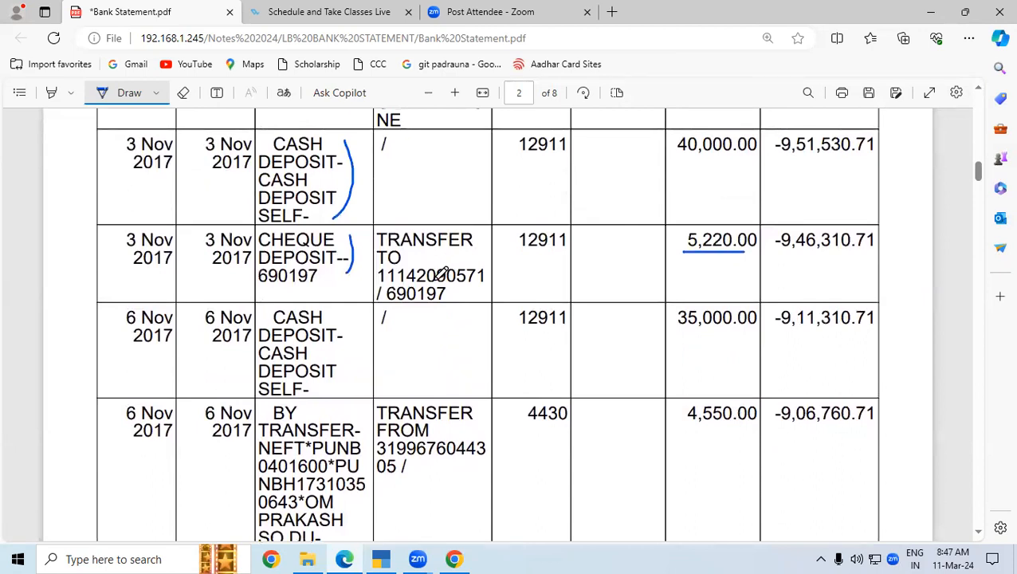
{"action": "mouse_move", "coordinate": [344, 235]}
{"action": "left_mouse_down"}
{"action": "mouse_move", "coordinate": [355, 253]}
{"action": "mouse_move", "coordinate": [348, 272]}
{"action": "mouse_move", "coordinate": [354, 237]}
{"action": "left_mouse_up"}
{"action": "left_click_drag", "start_coordinate": [684, 252], "coordinate": [745, 250]}
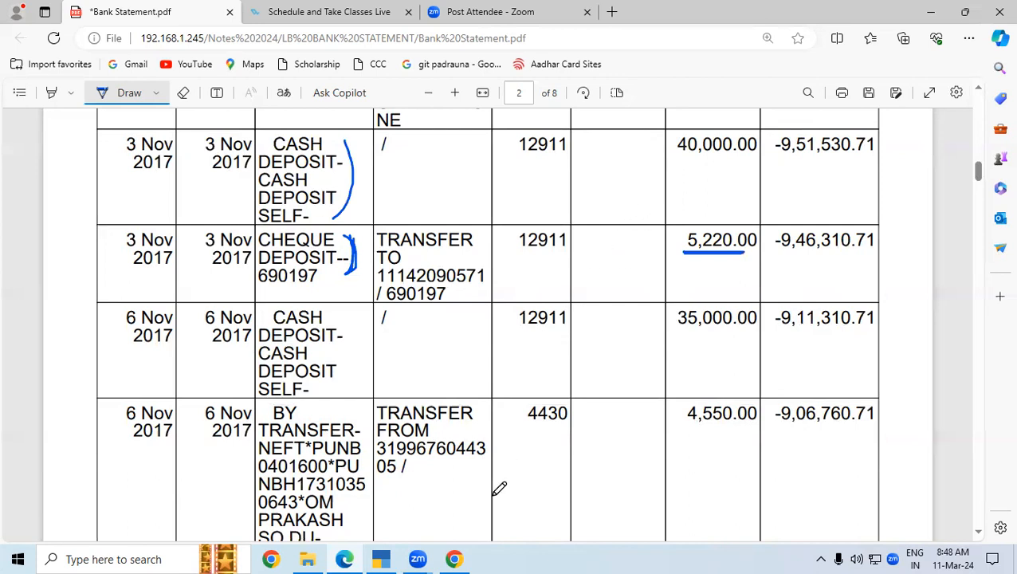
- Switch to a Receipt voucher and start a new ledger named 'Suspanse A/c'
{"action": "left_click", "coordinate": [381, 558]}
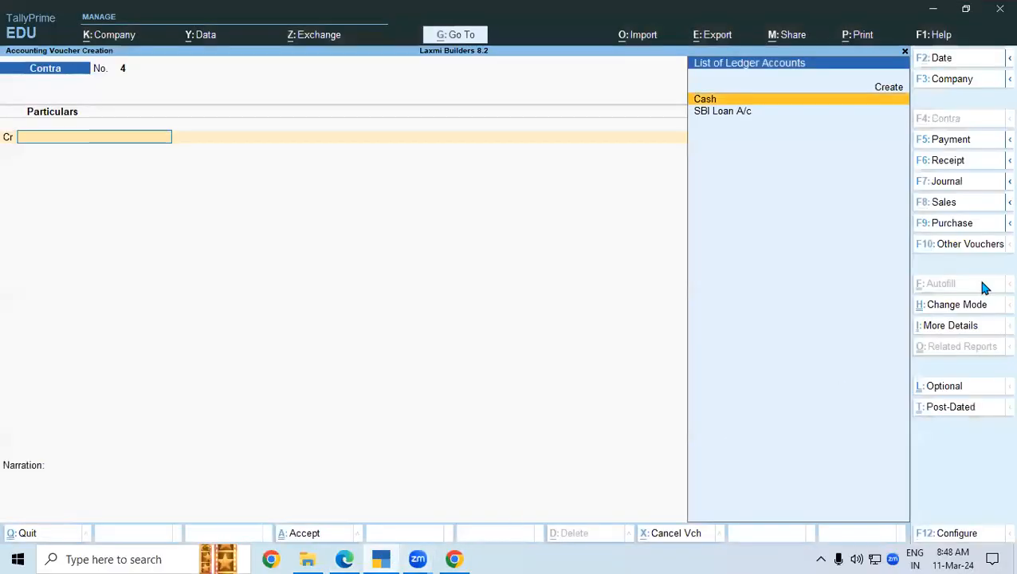
{"action": "left_click", "coordinate": [950, 161]}
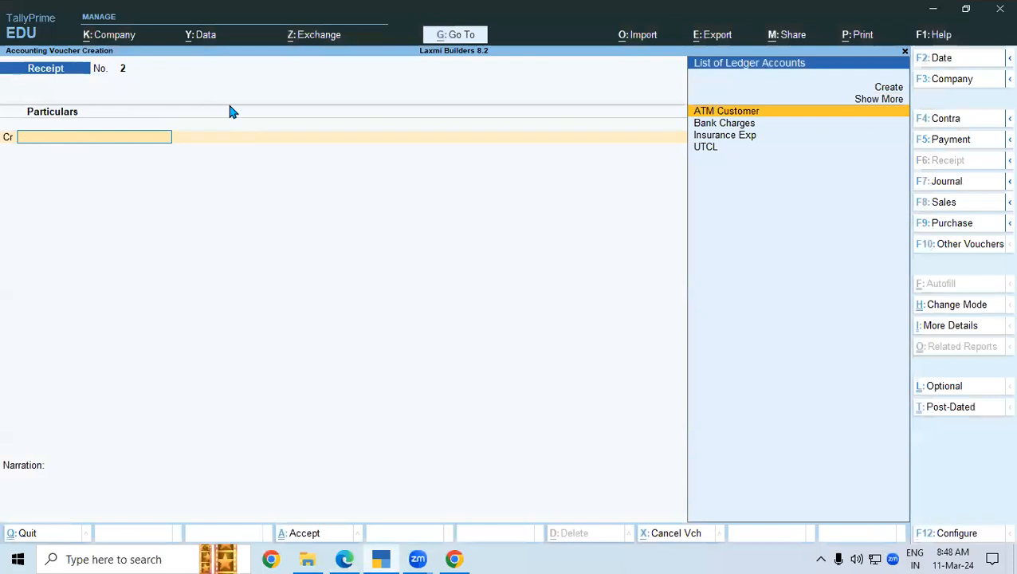
{"action": "key", "text": "alt+c"}
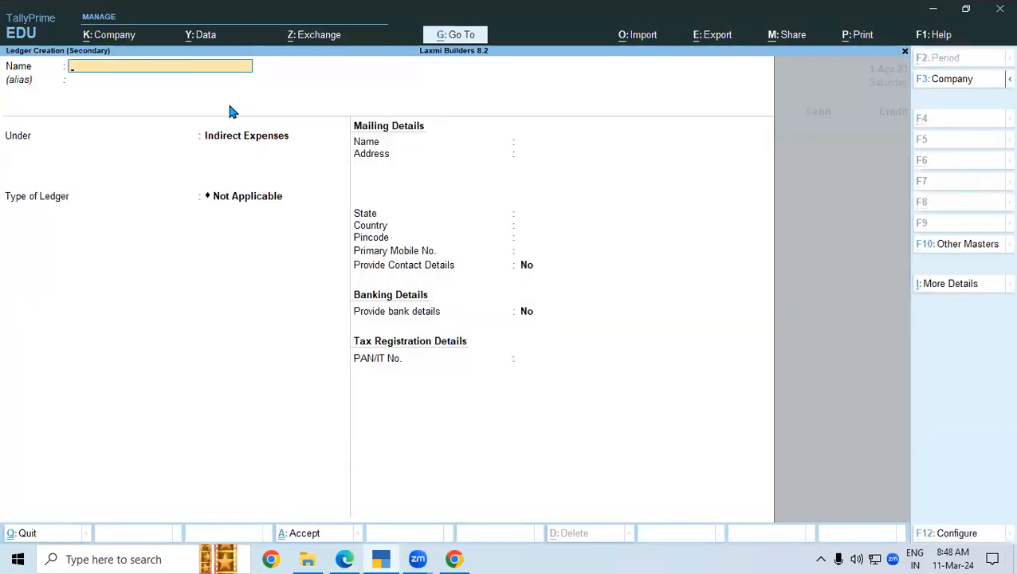
{"action": "type", "text": "Suspanse A/c"}
- Place the Suspanse A/c ledger under the Suspense A/c group and save it
{"action": "key", "text": "Return"}
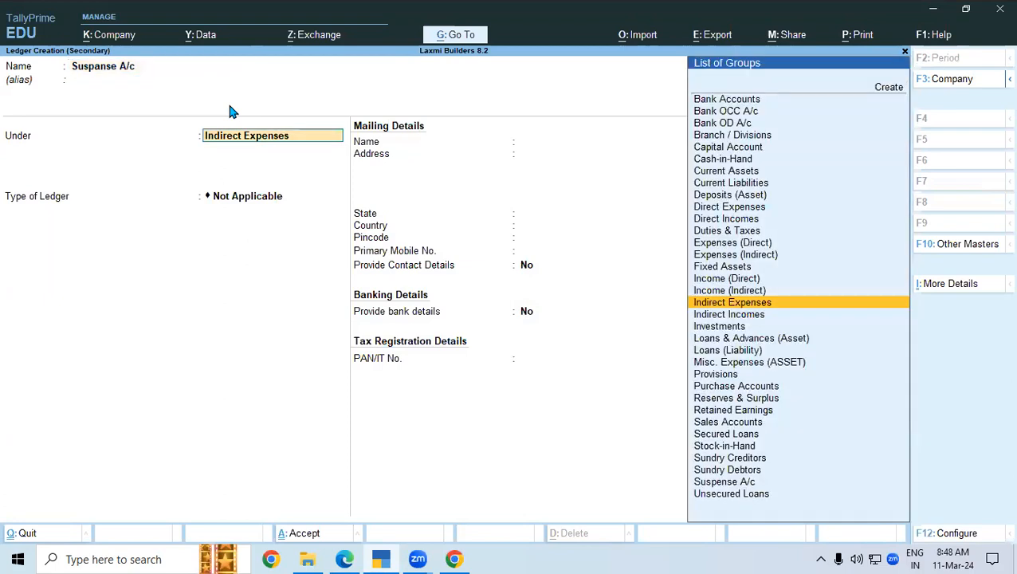
{"action": "type", "text": "Su"}
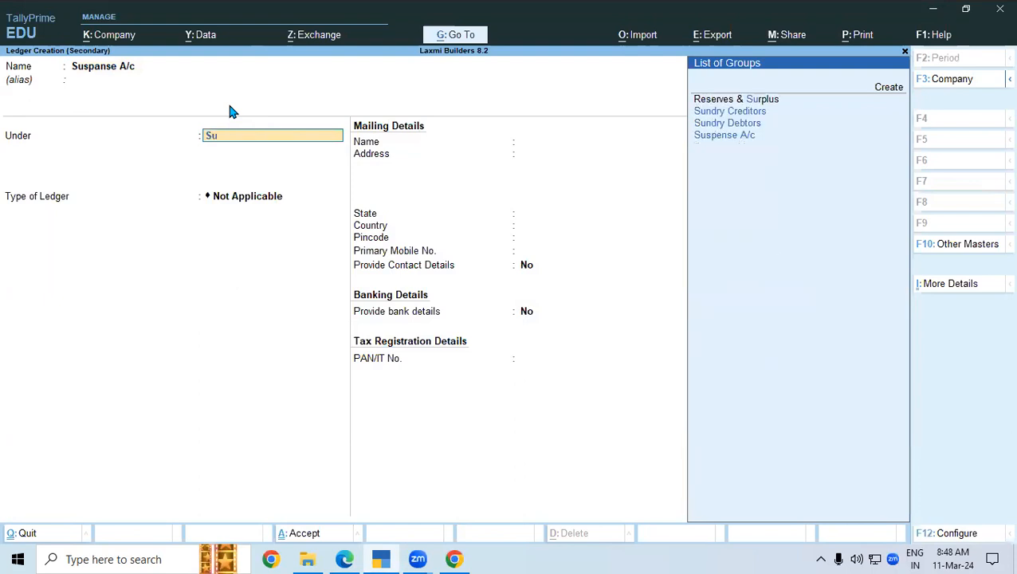
{"action": "key", "text": "Down"}
{"action": "key", "text": "Down"}
{"action": "key", "text": "Down"}
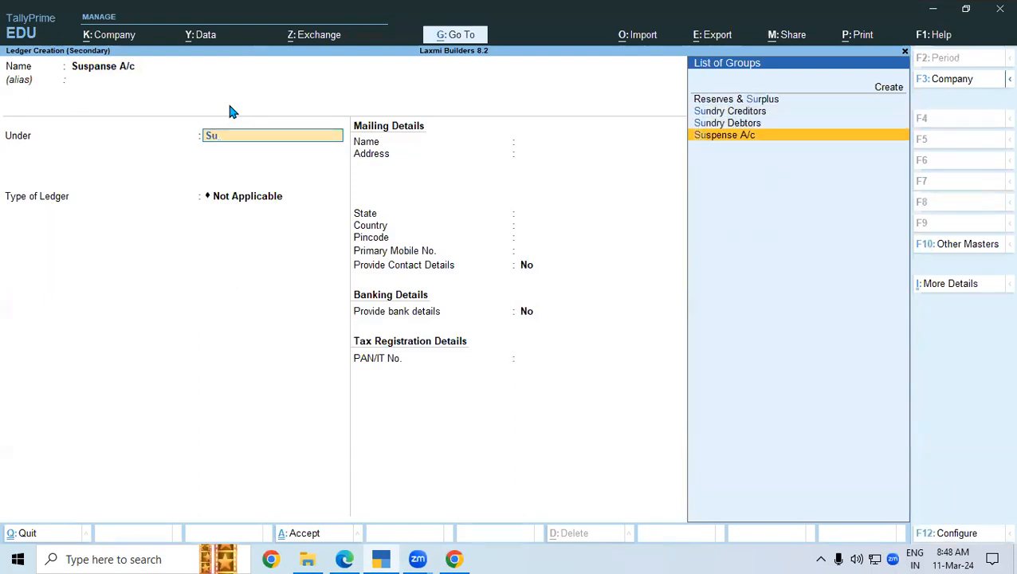
{"action": "key", "text": "Return"}
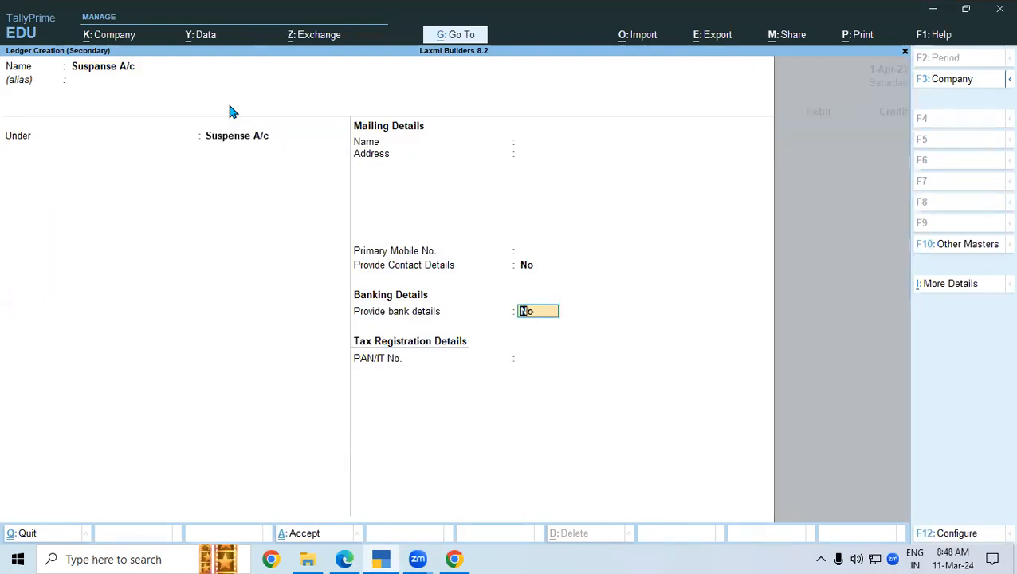
{"action": "key", "text": "Return"}
{"action": "key", "text": "Return"}
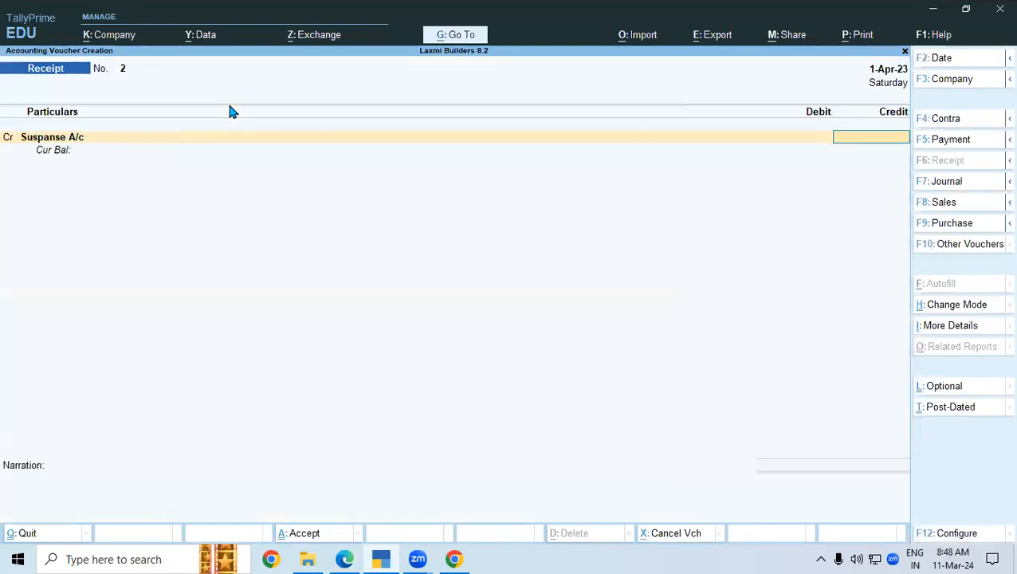
- Credit Suspanse A/c 52,220 and debit SBI Loan A/c 52,220, then save the receipt
{"action": "key", "text": "alt+Tab"}
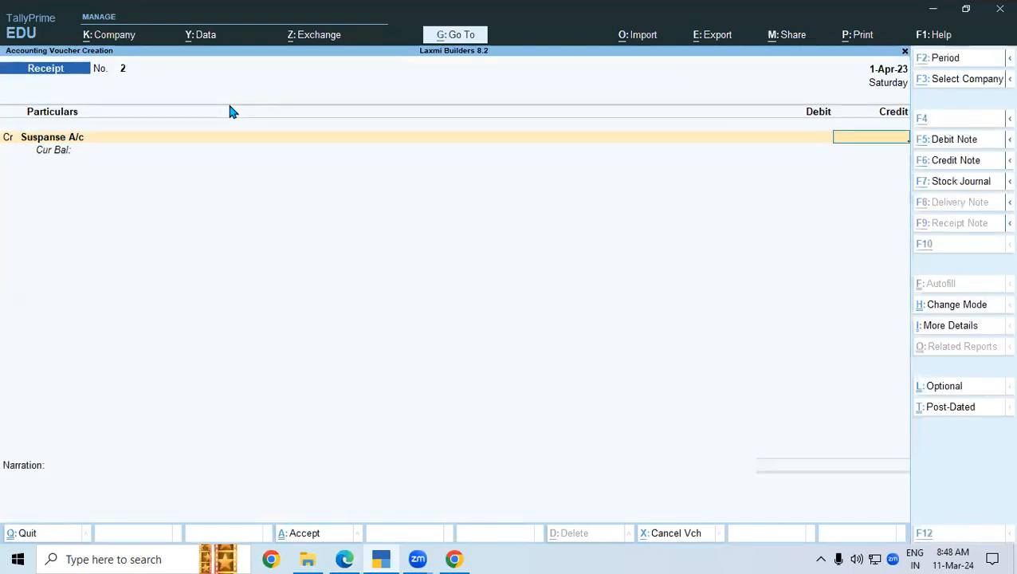
{"action": "key", "text": "alt+Tab"}
{"action": "type", "text": "52220"}
{"action": "key", "text": "Return"}
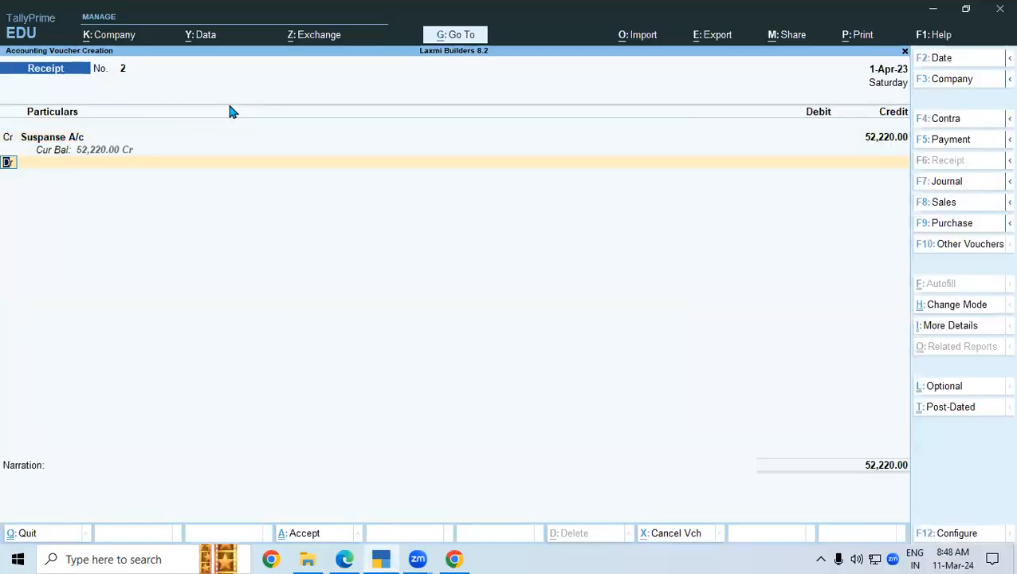
{"action": "key", "text": "Return"}
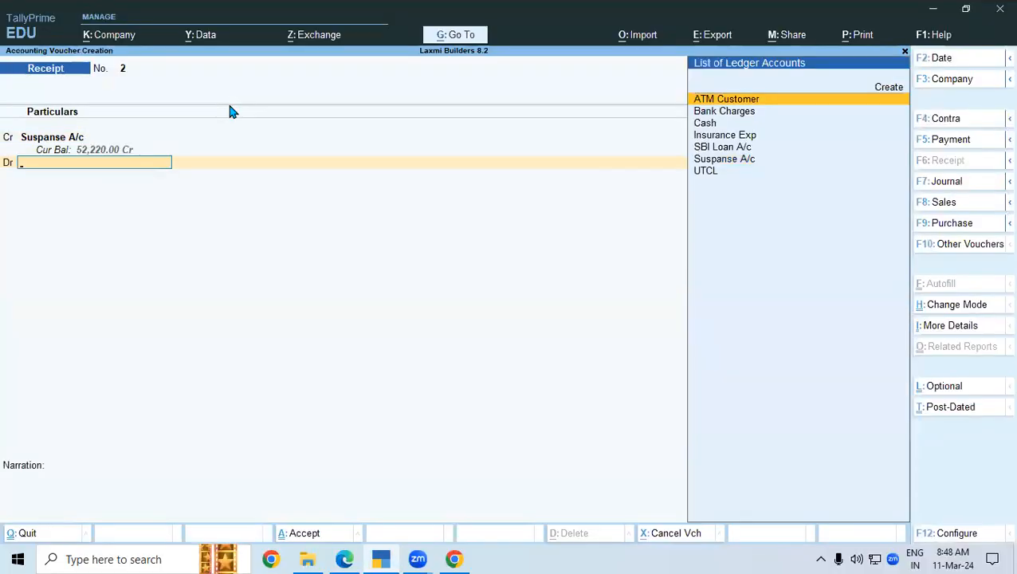
{"action": "key", "text": "Down"}
{"action": "key", "text": "Down"}
{"action": "key", "text": "Down"}
{"action": "key", "text": "Down"}
{"action": "key", "text": "Return"}
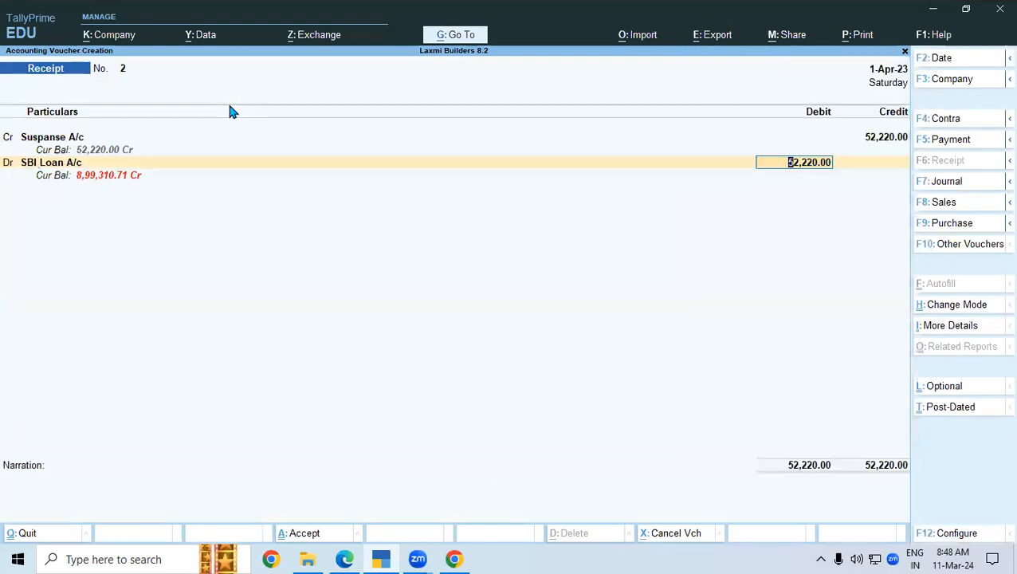
{"action": "key", "text": "Return"}
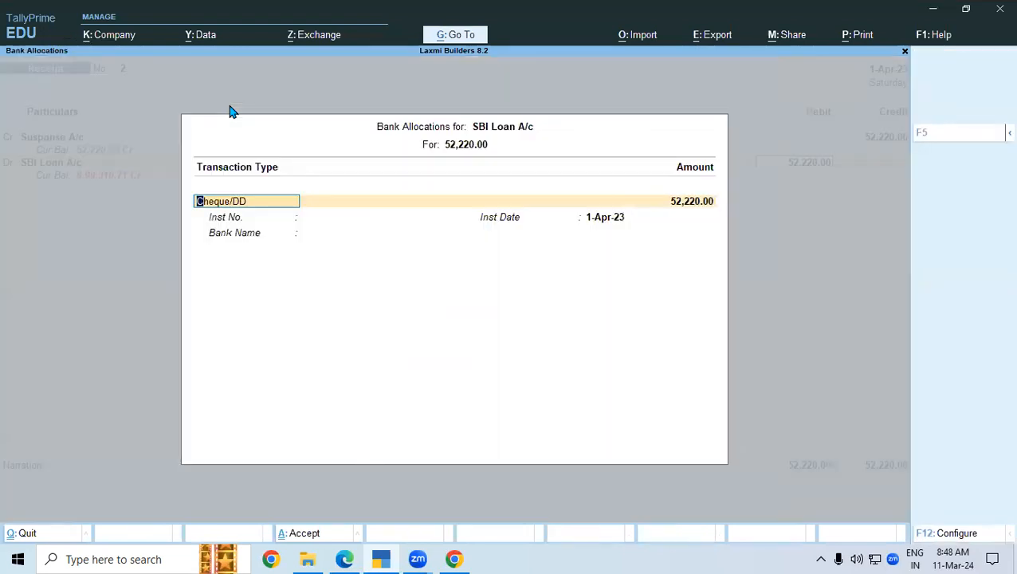
{"action": "key", "text": "ctrl+a"}
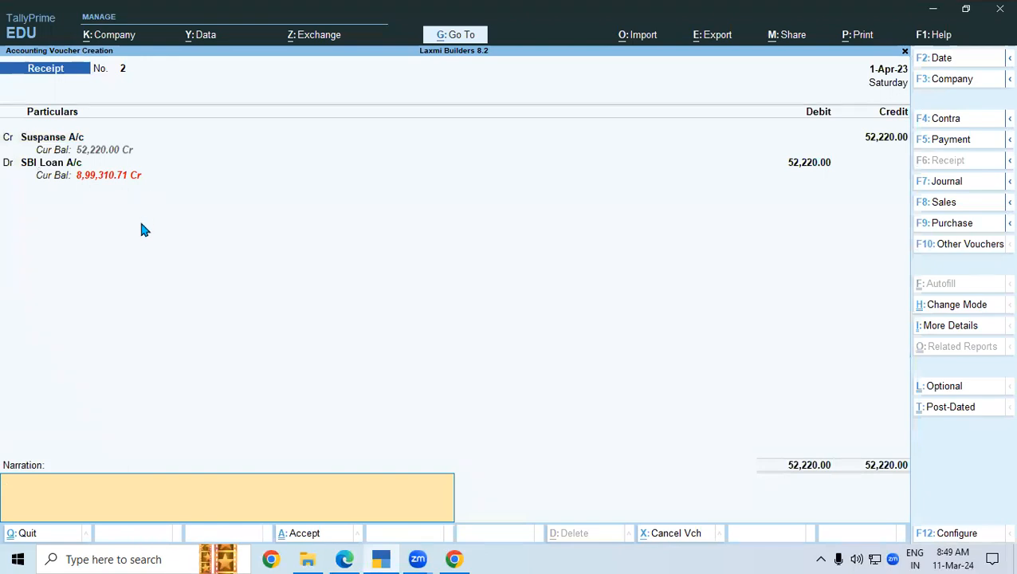
{"action": "left_click", "coordinate": [304, 535]}
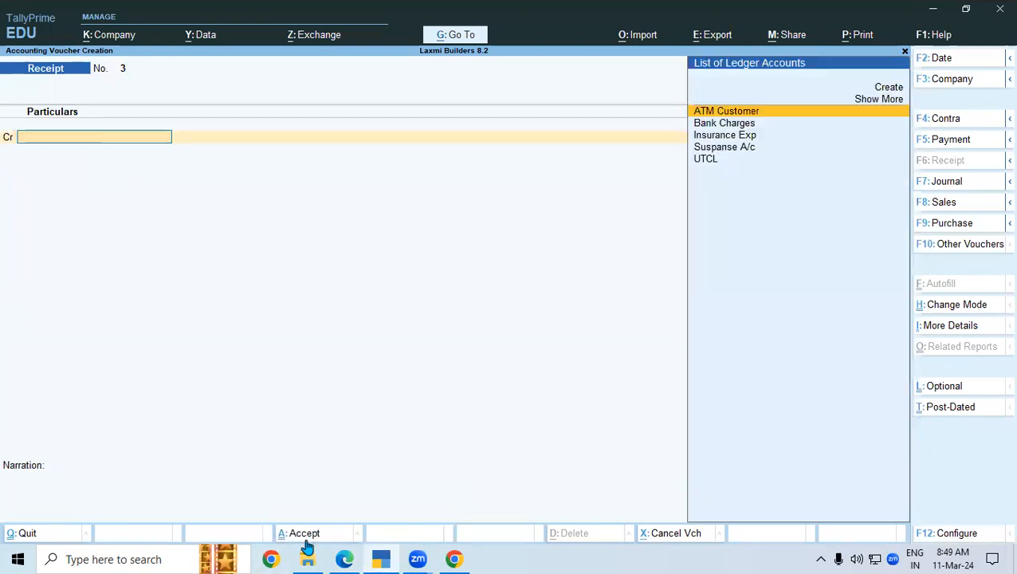
- Bracket the second cash deposit entry on the bank statement
{"action": "left_click", "coordinate": [382, 558]}
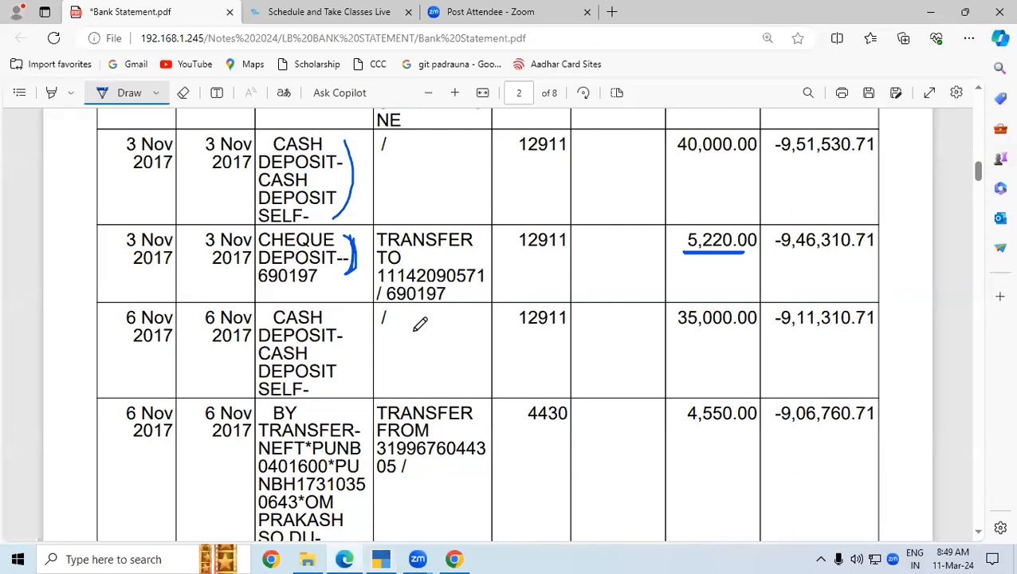
{"action": "mouse_move", "coordinate": [346, 317]}
{"action": "left_mouse_down"}
{"action": "mouse_move", "coordinate": [365, 371]}
{"action": "mouse_move", "coordinate": [345, 401]}
{"action": "left_mouse_up"}
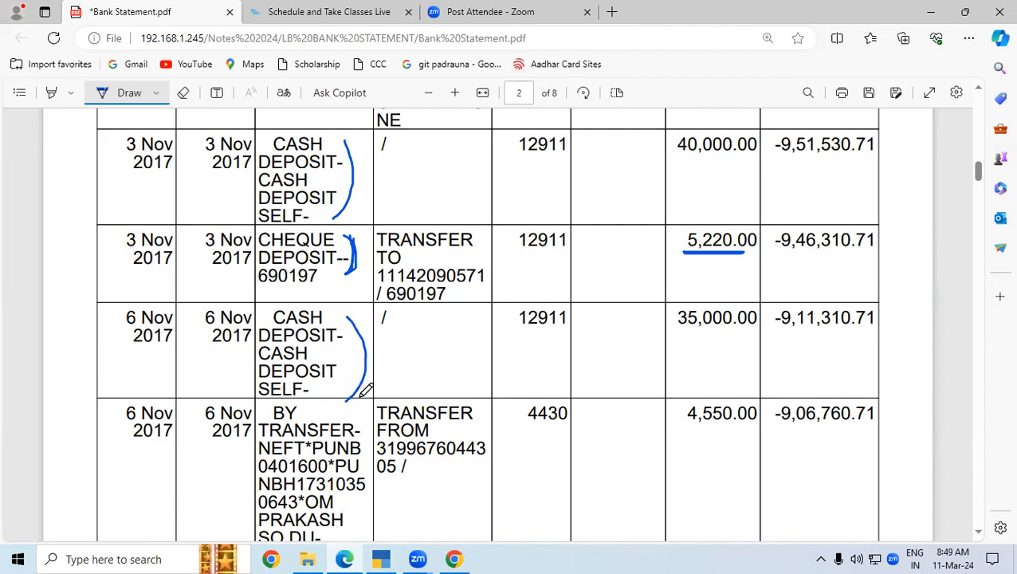
{"action": "key", "text": "alt+Tab"}
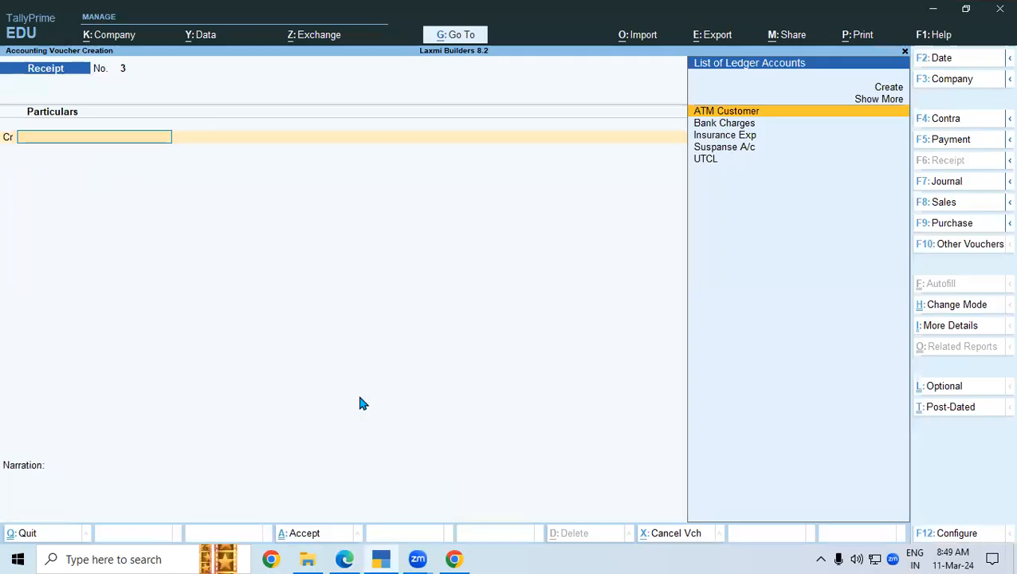
- Draft a Contra crediting Cash 35,000 and debiting SBI Loan A/c, with 70 notes of 500
{"action": "left_click", "coordinate": [948, 126]}
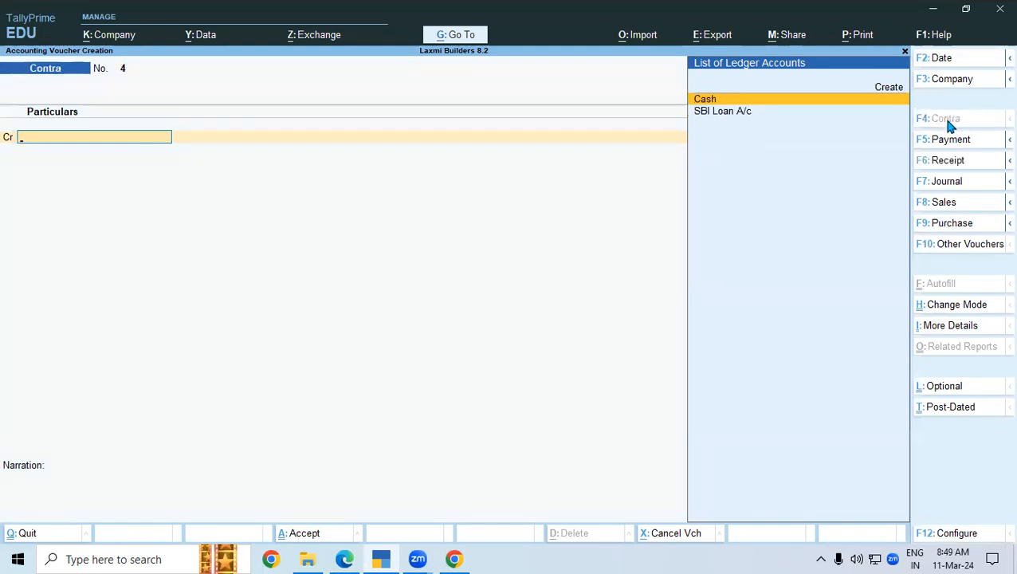
{"action": "key", "text": "Return"}
{"action": "key", "text": "ctrl"}
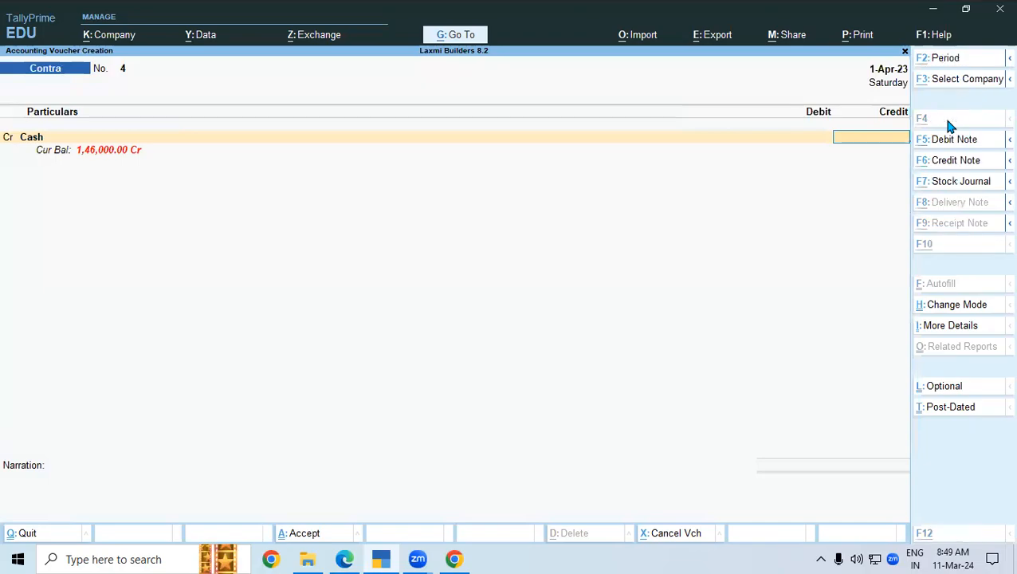
{"action": "key", "text": "alt+Tab"}
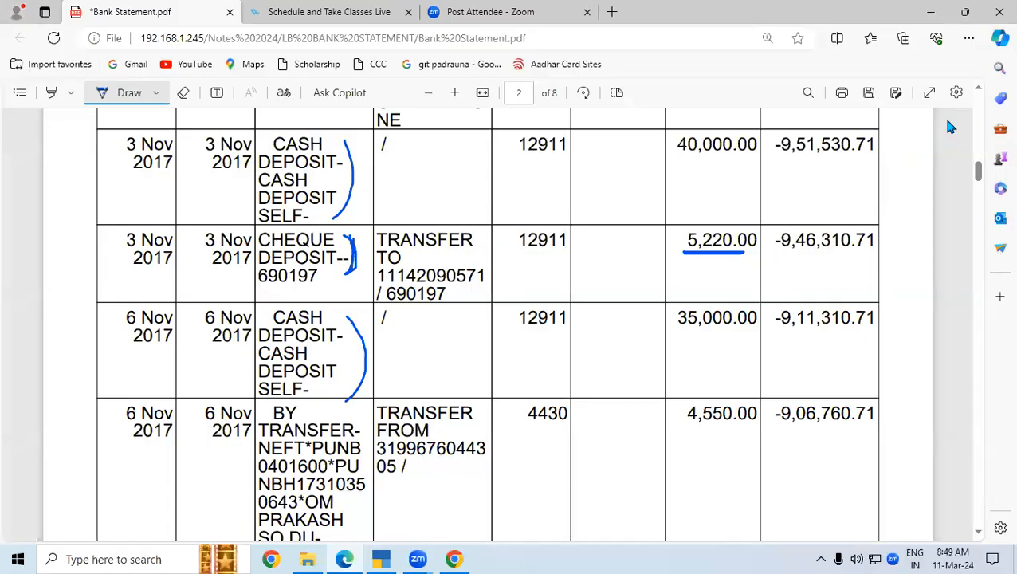
{"action": "key", "text": "alt+Tab"}
{"action": "type", "text": "35000"}
{"action": "key", "text": "Return"}
{"action": "key", "text": "Return"}
{"action": "key", "text": "Return"}
{"action": "key", "text": "Return"}
{"action": "key", "text": "Return"}
{"action": "key", "text": "Return"}
{"action": "key", "text": "Return"}
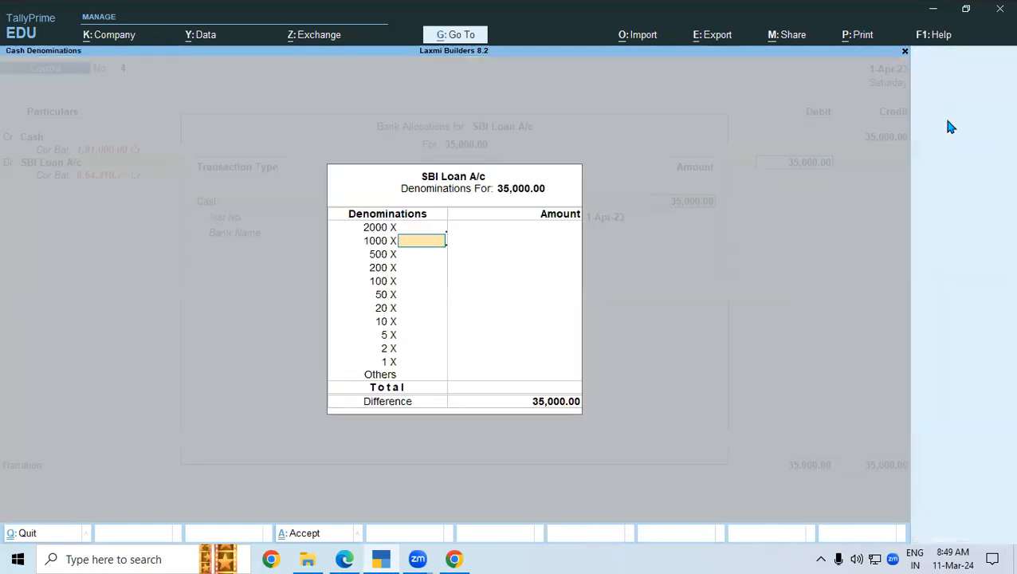
{"action": "key", "text": "Return"}
{"action": "type", "text": "70"}
{"action": "key", "text": "Return"}
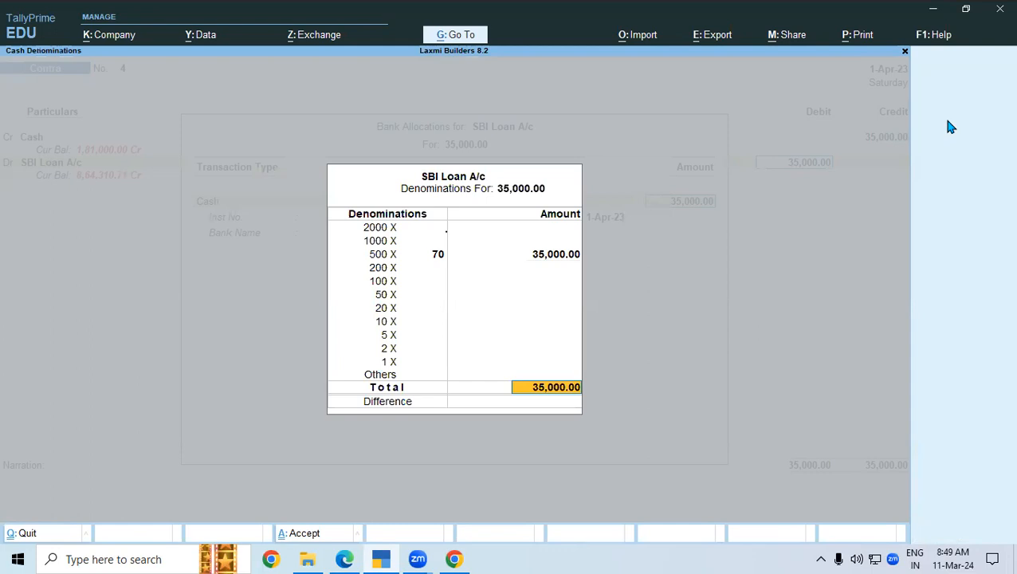
{"action": "key", "text": "Return"}
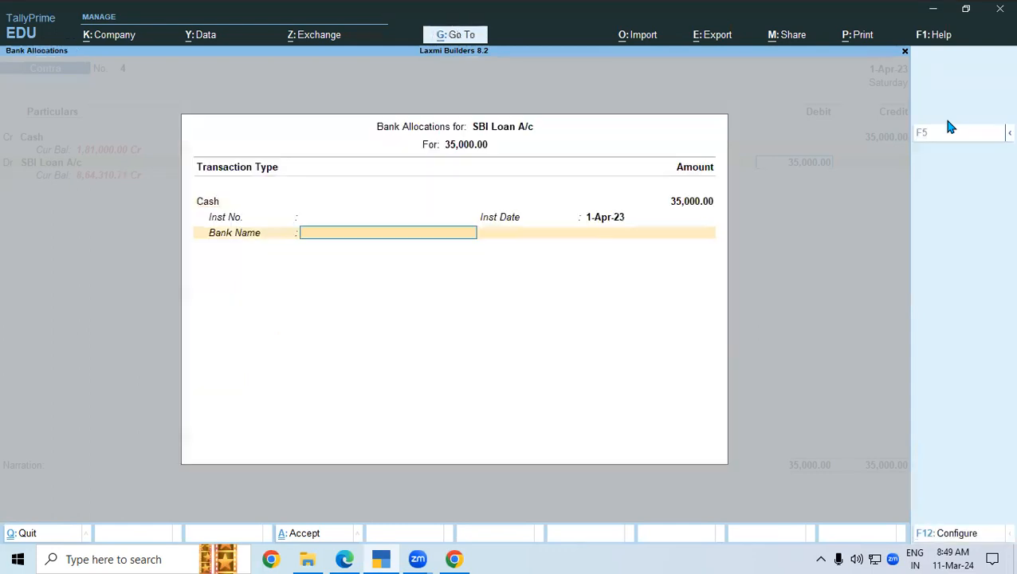
{"action": "key", "text": "Return"}
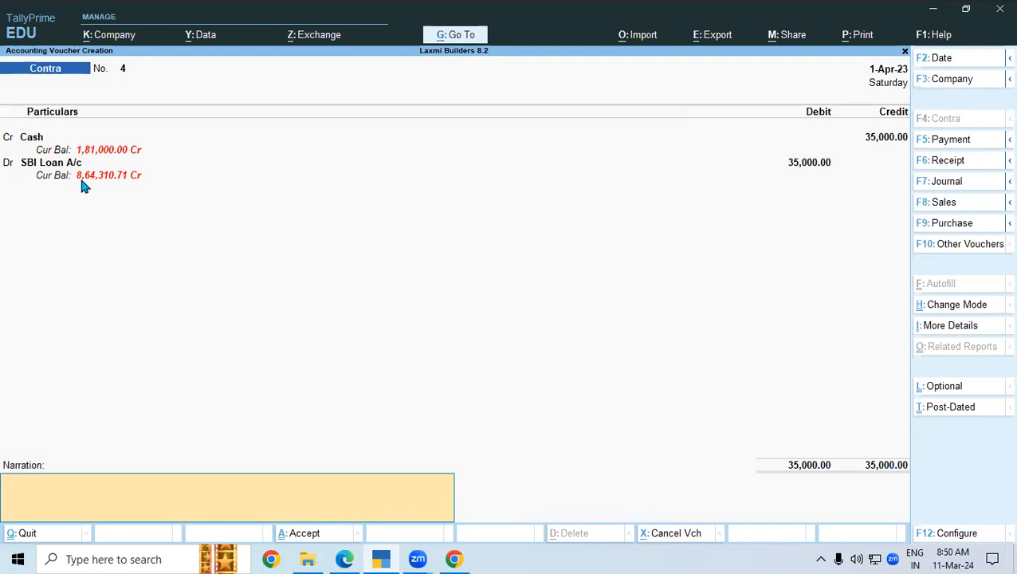
- Underline the 35,000.00 deposit on the statement, then discard the unsaved Contra voucher
{"action": "left_click", "coordinate": [344, 559]}
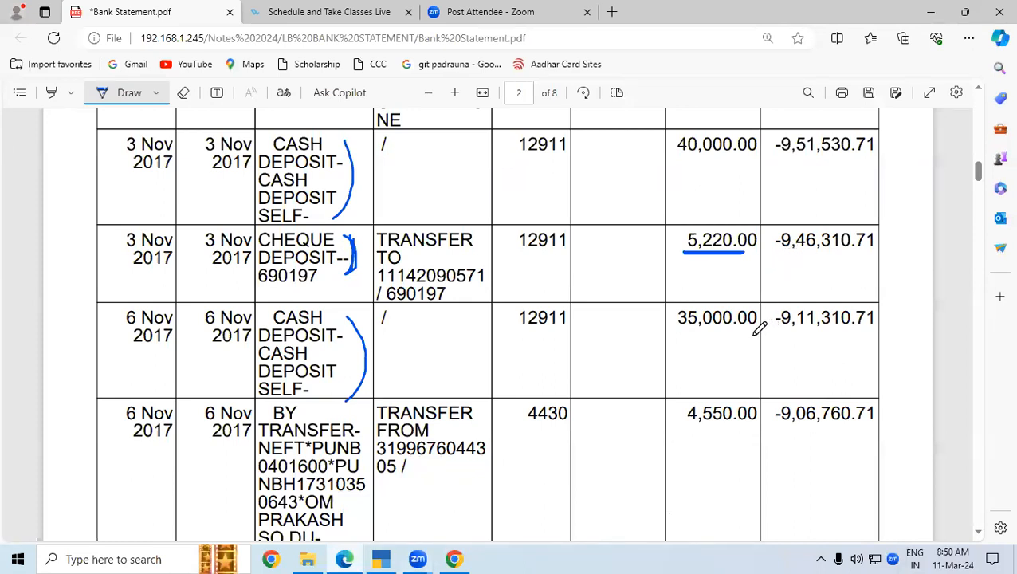
{"action": "left_click_drag", "start_coordinate": [683, 335], "coordinate": [743, 333]}
{"action": "left_click", "coordinate": [381, 559]}
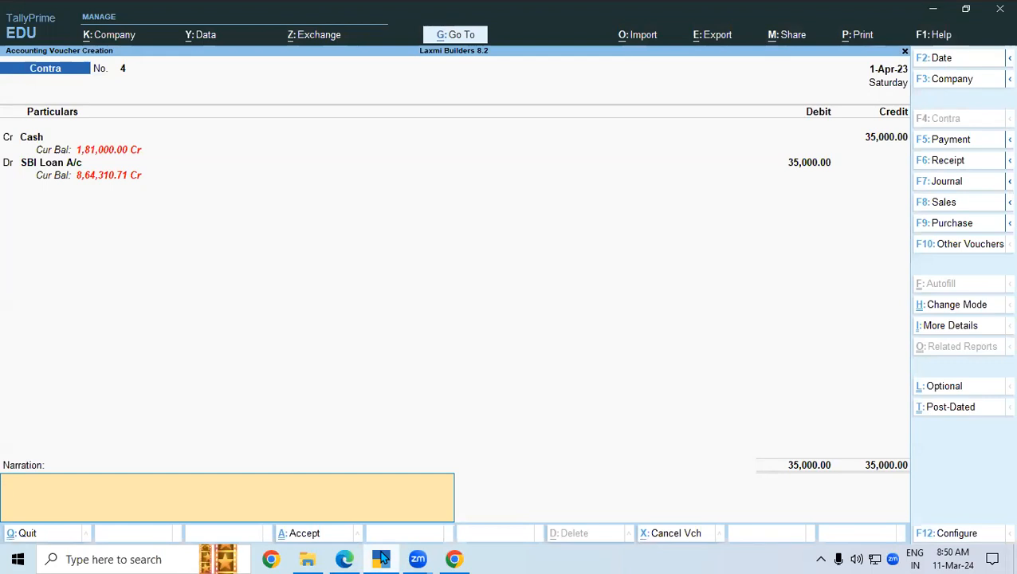
{"action": "left_click", "coordinate": [381, 559]}
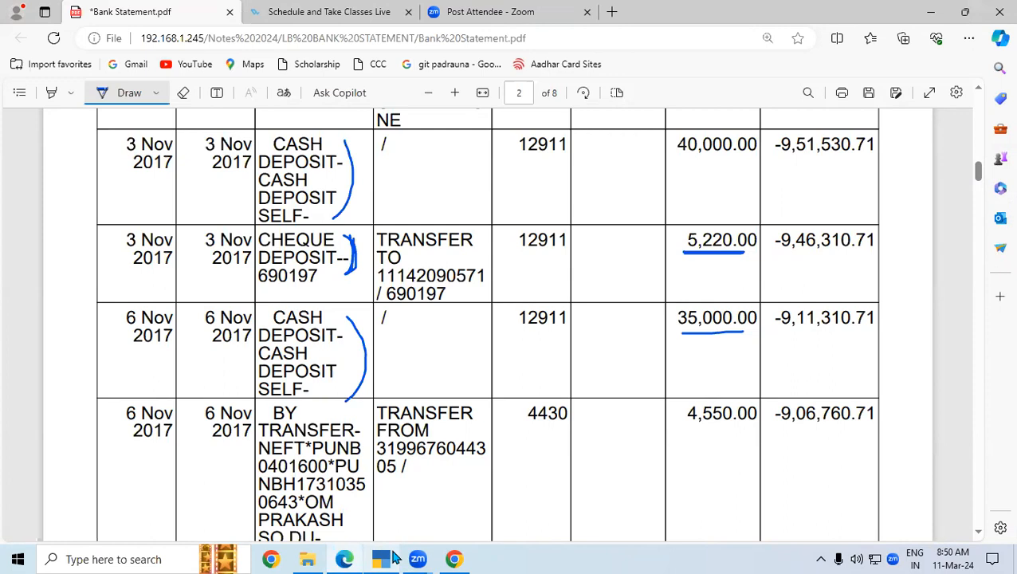
{"action": "left_click", "coordinate": [391, 556]}
{"action": "key", "text": "Escape"}
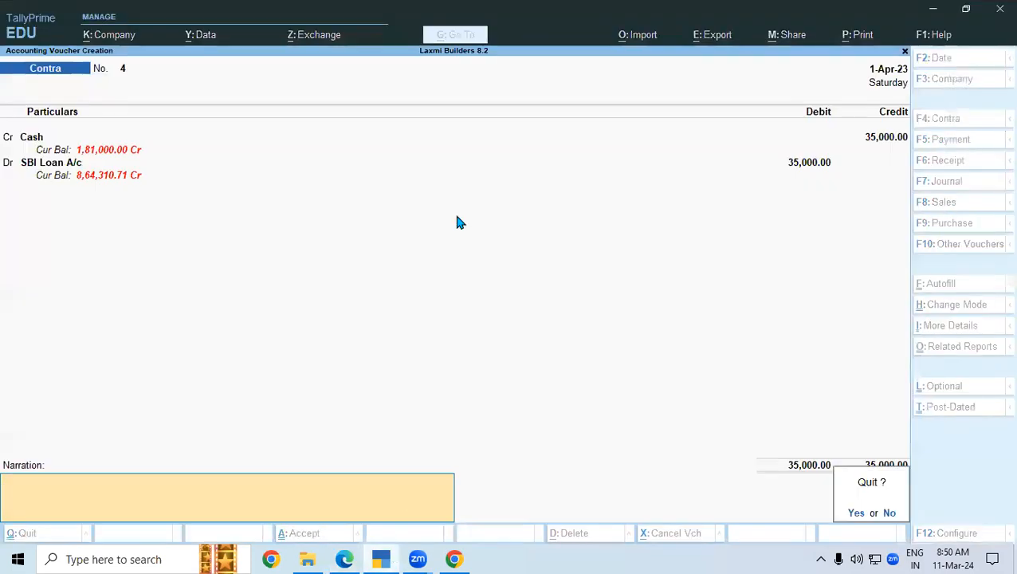
{"action": "key", "text": "y"}
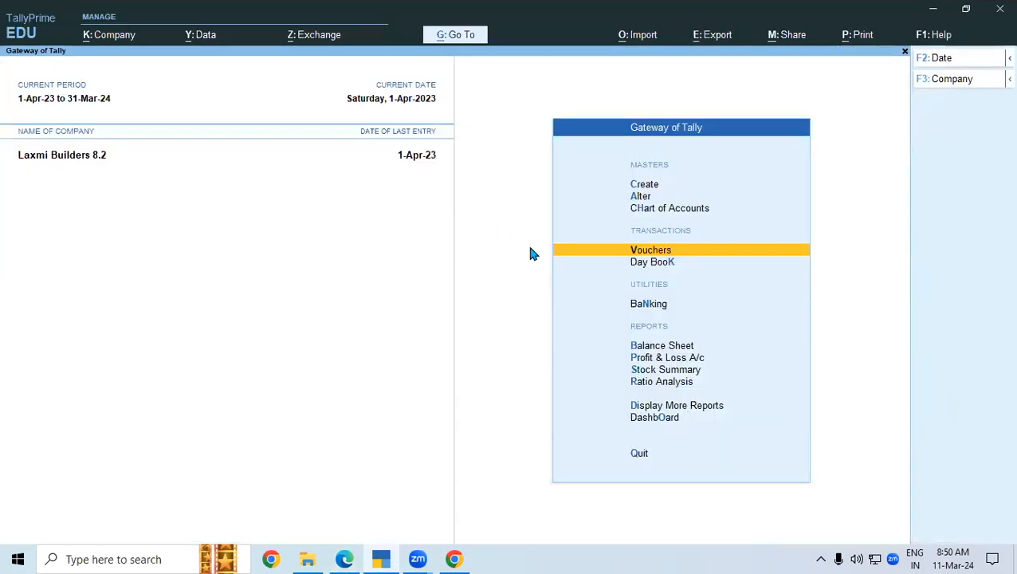
- Open the April vouchers of SBI Loan A/c through the Account Books reports
{"action": "key", "text": "Down"}
{"action": "key", "text": "Down"}
{"action": "key", "text": "Down"}
{"action": "key", "text": "Down"}
{"action": "key", "text": "Down"}
{"action": "key", "text": "Down"}
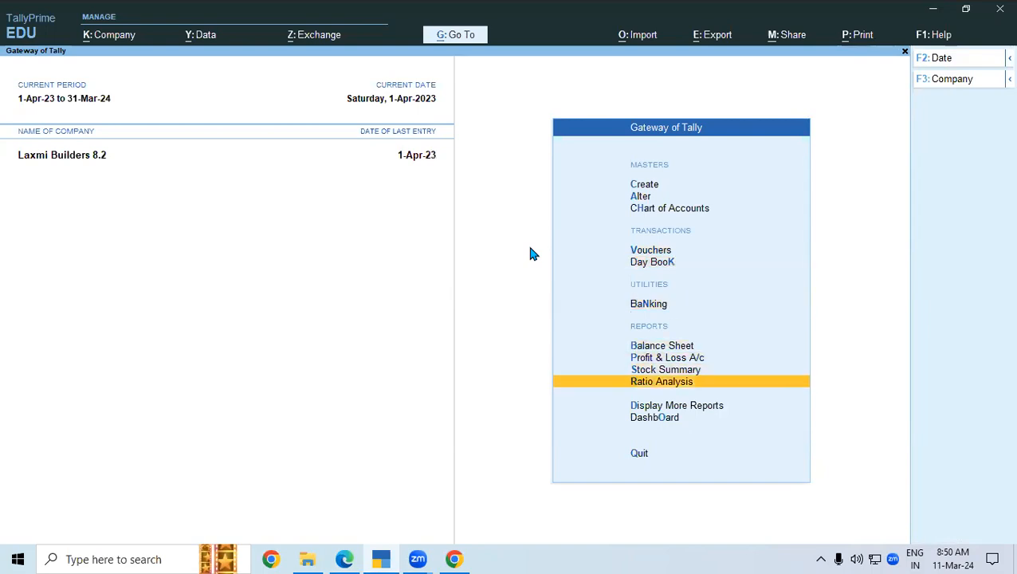
{"action": "key", "text": "Down"}
{"action": "key", "text": "Return"}
{"action": "key", "text": "Down"}
{"action": "key", "text": "Down"}
{"action": "key", "text": "Down"}
{"action": "key", "text": "Down"}
{"action": "key", "text": "Down"}
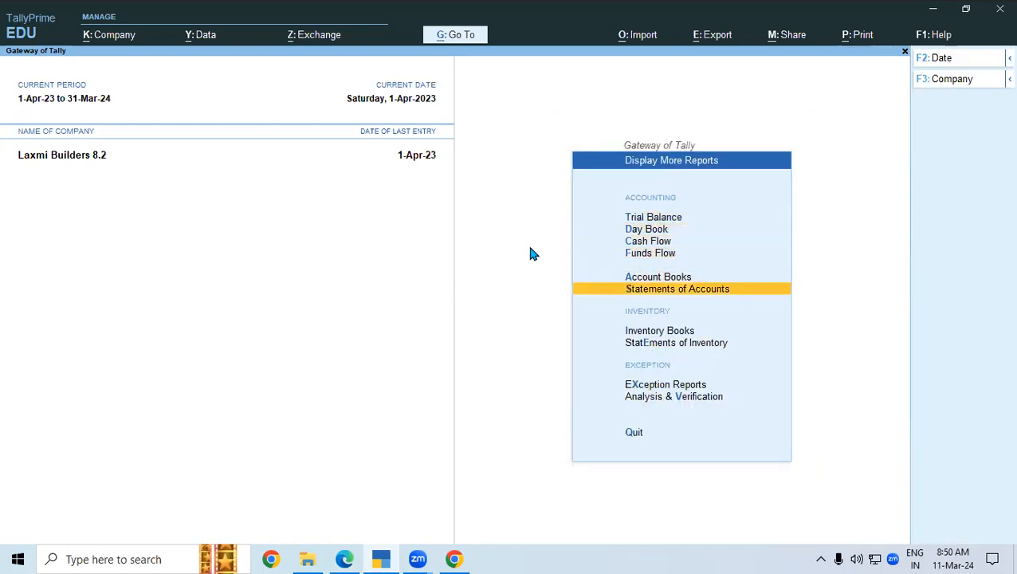
{"action": "key", "text": "Return"}
{"action": "key", "text": "Escape"}
{"action": "key", "text": "Up"}
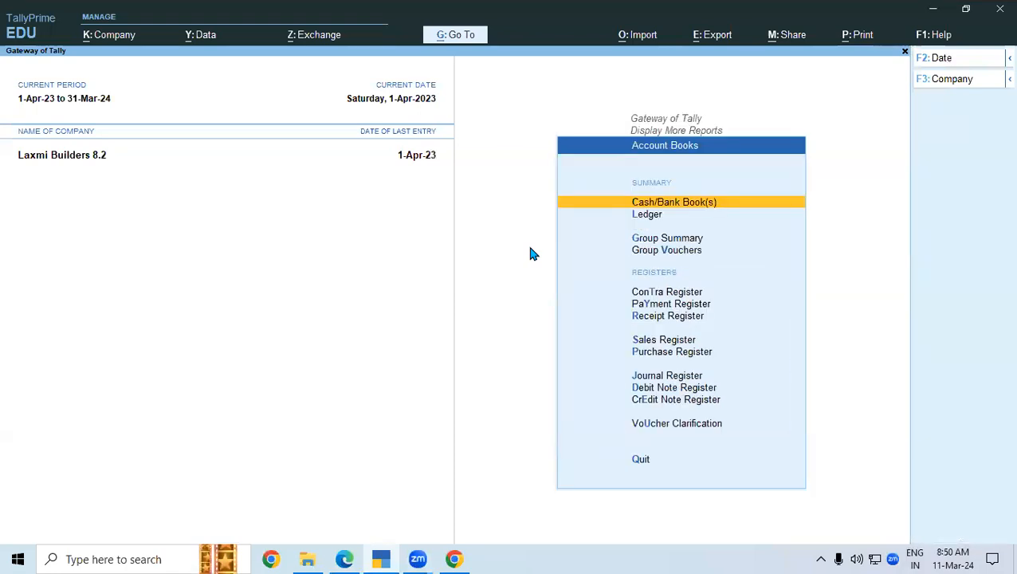
{"action": "key", "text": "Return"}
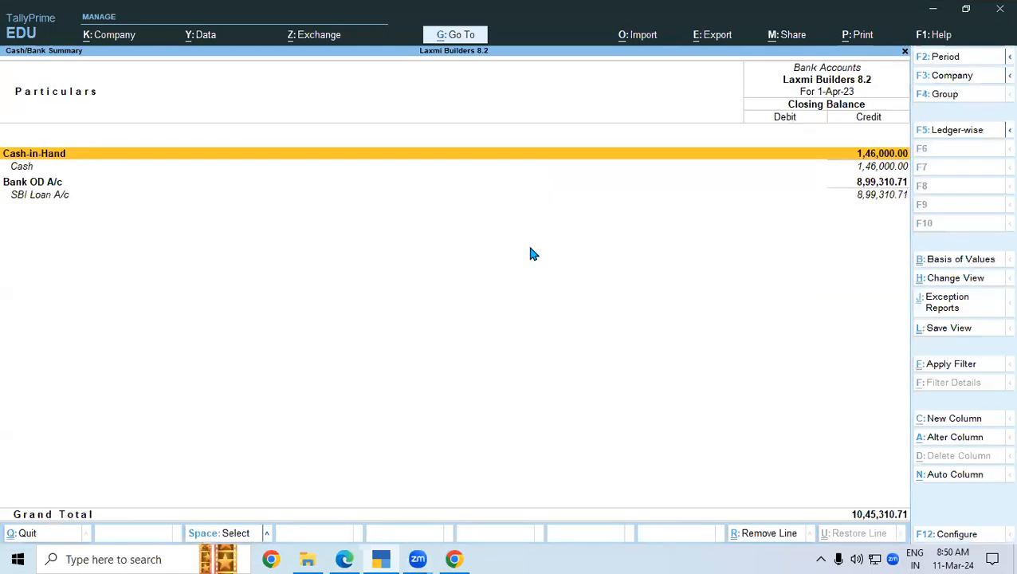
{"action": "key", "text": "Down"}
{"action": "key", "text": "Down"}
{"action": "key", "text": "Return"}
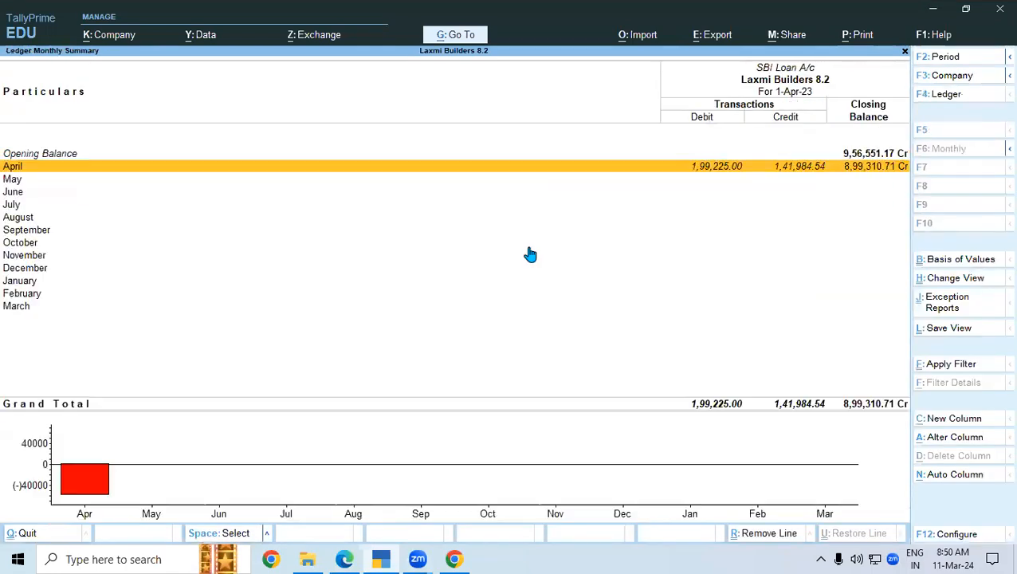
{"action": "key", "text": "Return"}
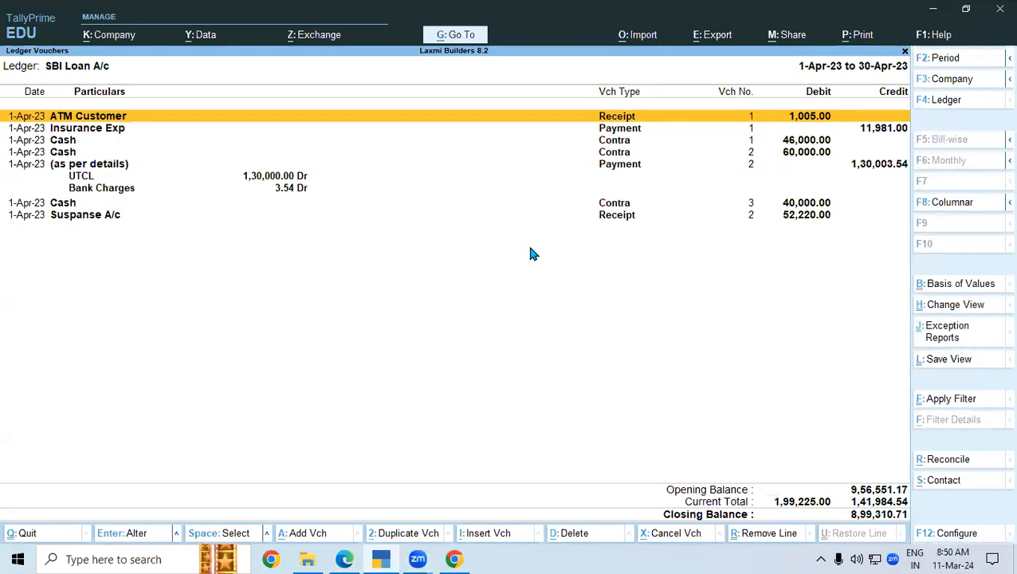
- Turn on running balance in the SBI Loan A/c ledger report via F12
{"action": "key", "text": "F12"}
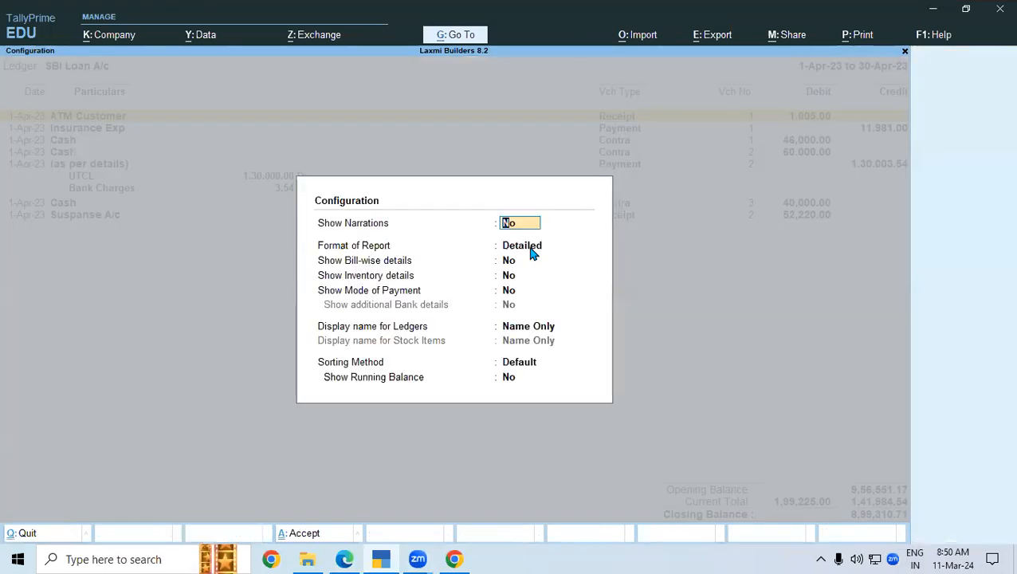
{"action": "key", "text": "Return"}
{"action": "key", "text": "Return"}
{"action": "key", "text": "Return"}
{"action": "key", "text": "Return"}
{"action": "key", "text": "Return"}
{"action": "key", "text": "Return"}
{"action": "key", "text": "Return"}
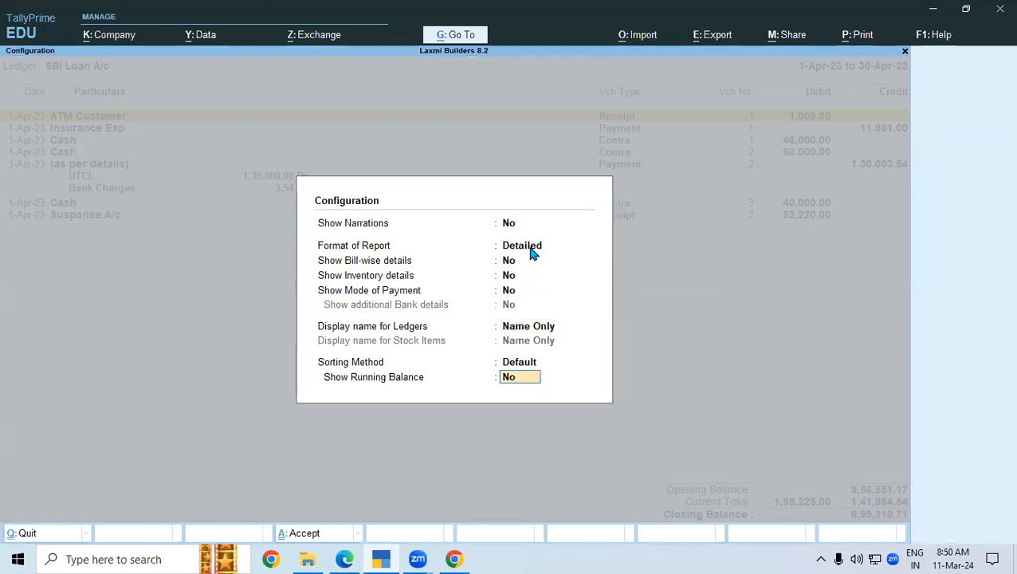
{"action": "type", "text": "y"}
{"action": "key", "text": "Return"}
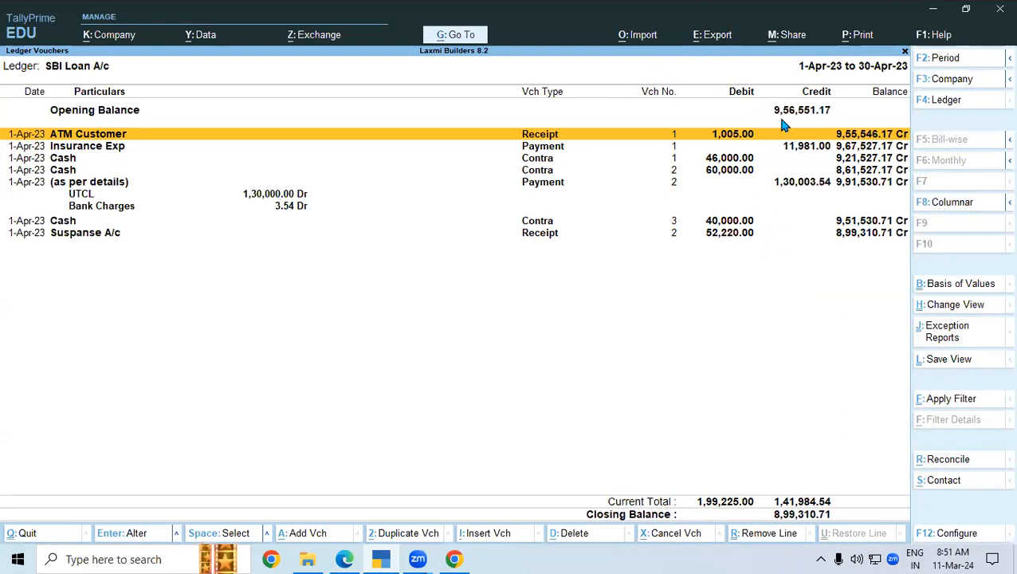
{"action": "left_click", "coordinate": [344, 559]}
- Underline the matching -9,55,546.17 and -9,67,527.17 balances on the bank statement
{"action": "scroll", "coordinate": [973, 92], "scroll_direction": "up", "scroll_amount": 15}
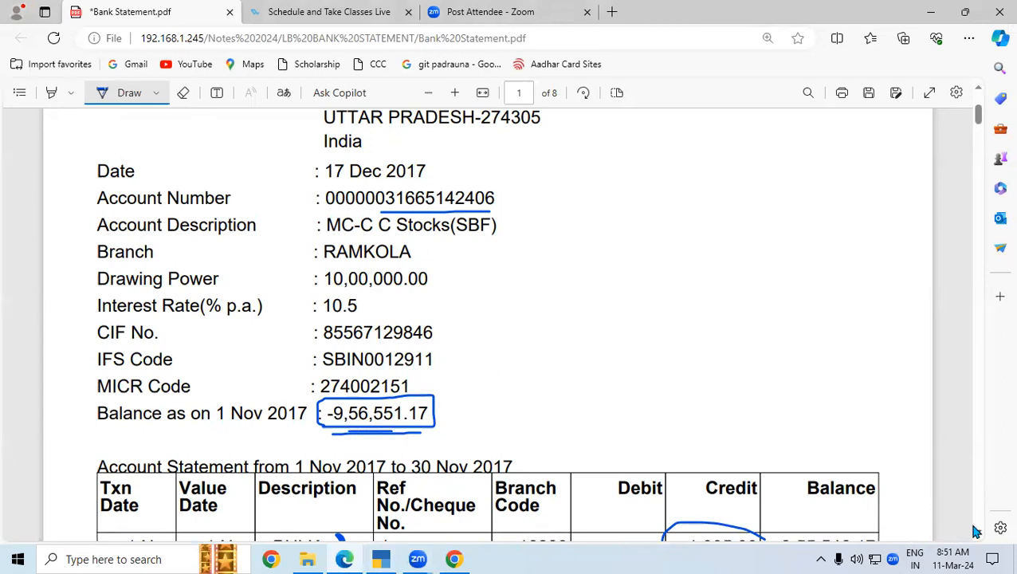
{"action": "scroll", "coordinate": [972, 528], "scroll_direction": "down", "scroll_amount": 3}
{"action": "left_click_drag", "start_coordinate": [773, 397], "coordinate": [872, 392]}
{"action": "left_click", "coordinate": [382, 558]}
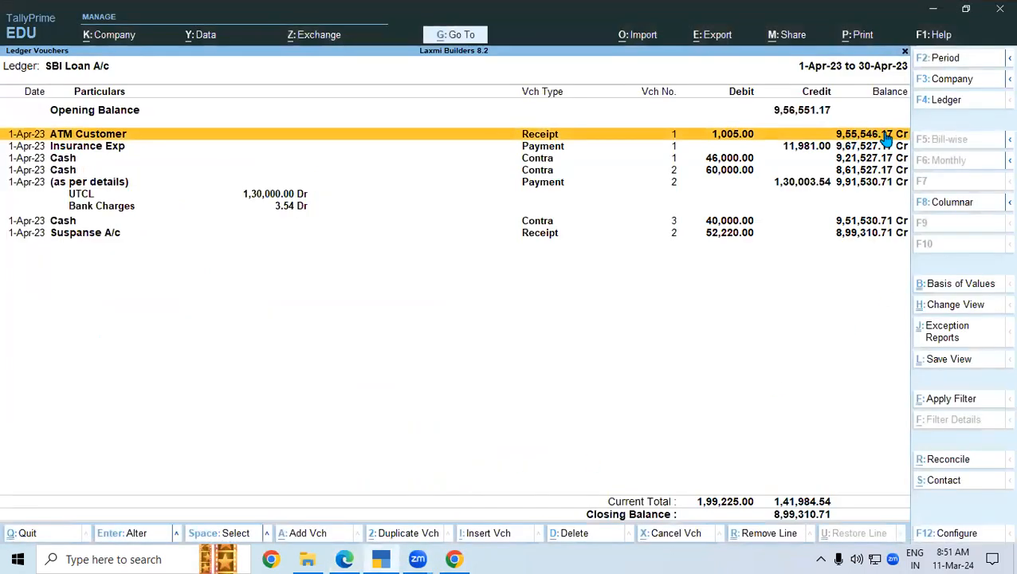
{"action": "left_click", "coordinate": [344, 558]}
{"action": "left_click_drag", "start_coordinate": [784, 502], "coordinate": [852, 500]}
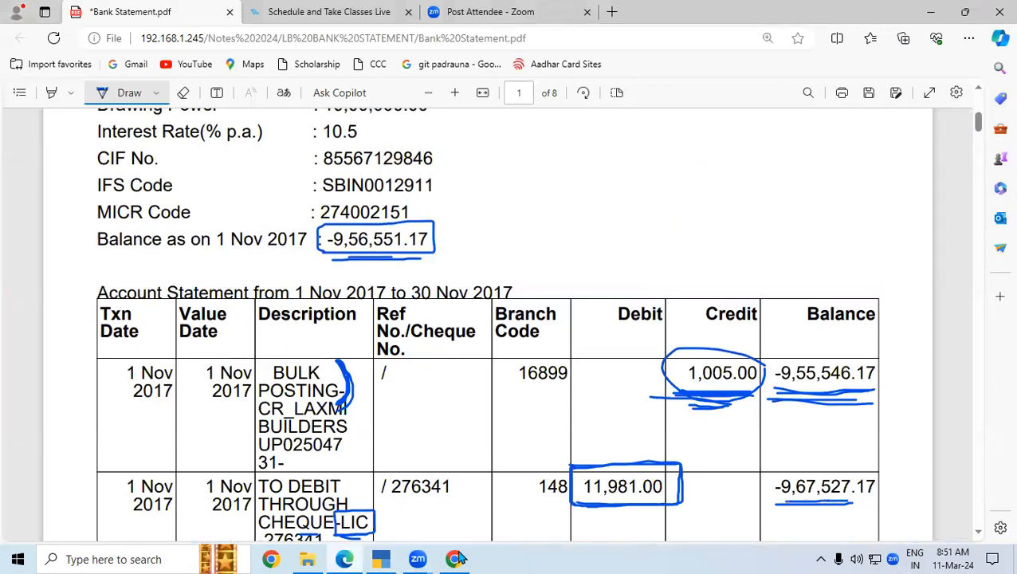
{"action": "left_click", "coordinate": [381, 559]}
- Check the Insurance Exp, 46,000 and 60,000 Cash entries; underline the -9,91,530.71 statement balance
{"action": "left_click", "coordinate": [853, 150]}
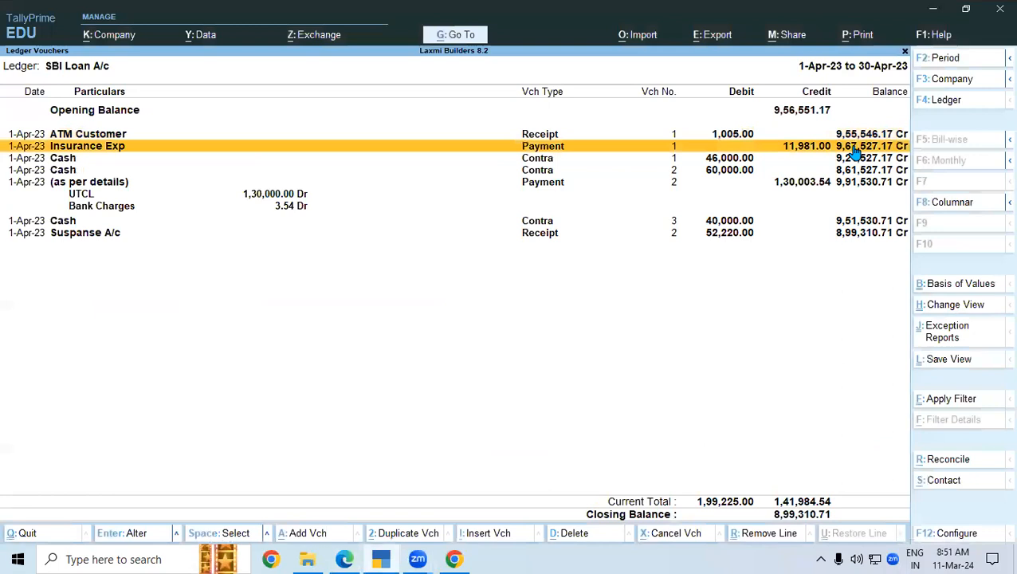
{"action": "left_click", "coordinate": [742, 159]}
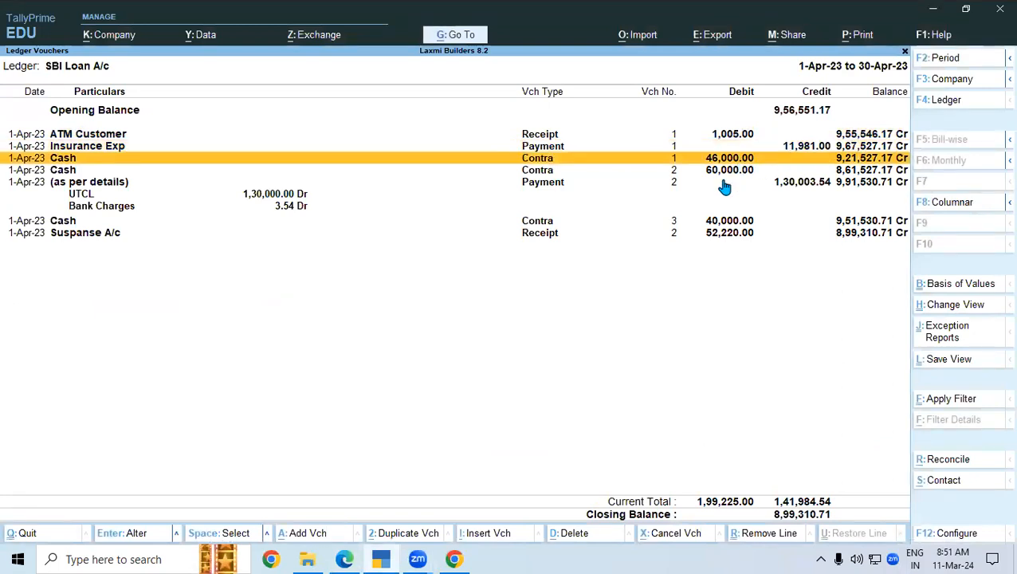
{"action": "left_click", "coordinate": [348, 558]}
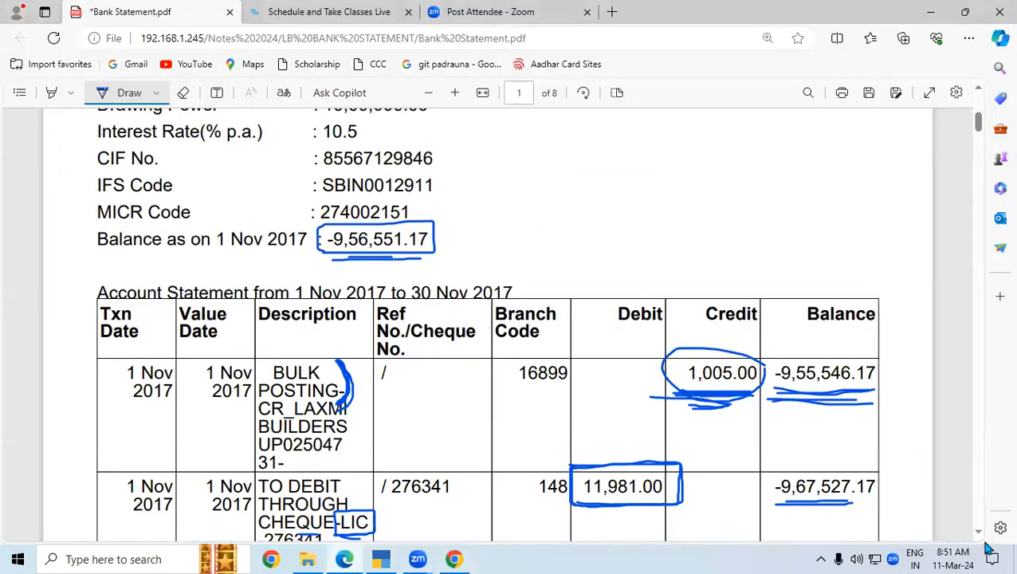
{"action": "scroll", "coordinate": [980, 537], "scroll_direction": "down", "scroll_amount": 3}
{"action": "scroll", "coordinate": [980, 538], "scroll_direction": "down", "scroll_amount": 2}
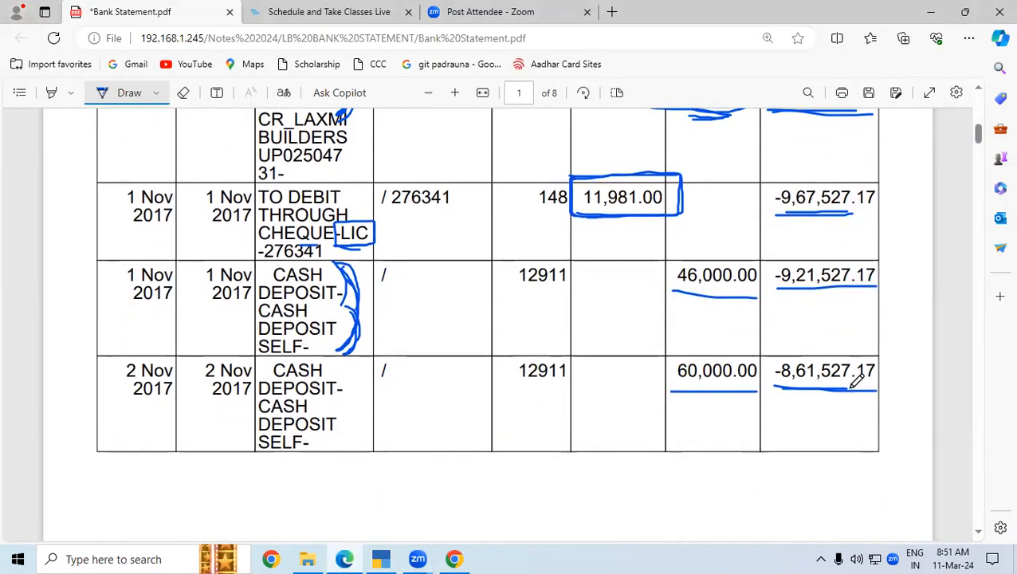
{"action": "left_click", "coordinate": [380, 558]}
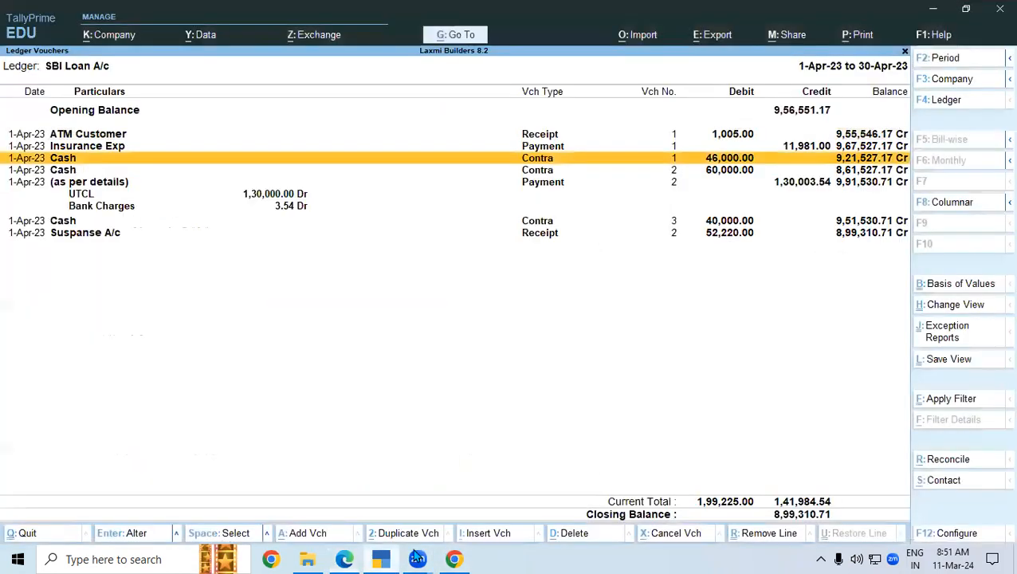
{"action": "left_click", "coordinate": [851, 171]}
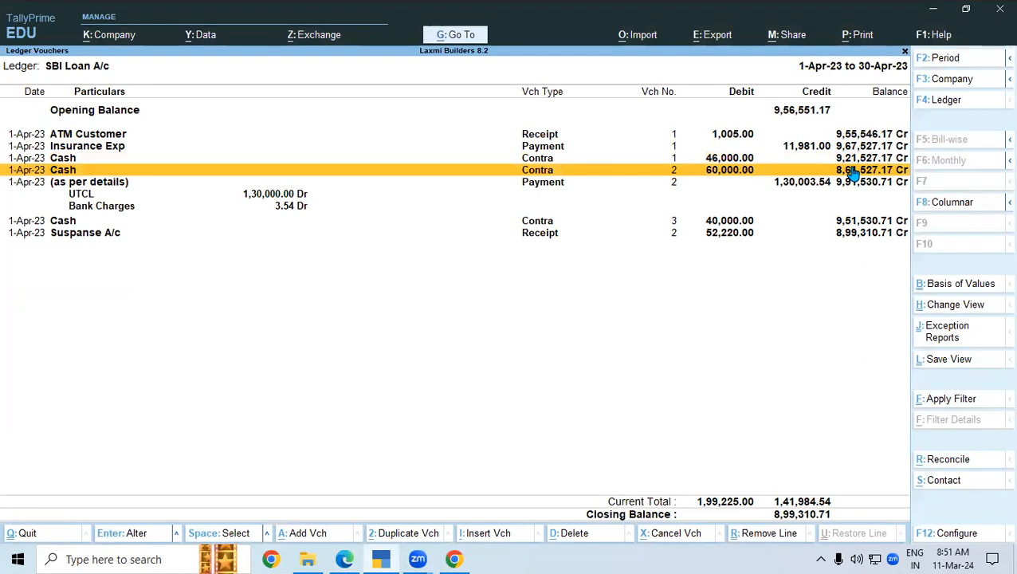
{"action": "left_click", "coordinate": [345, 558]}
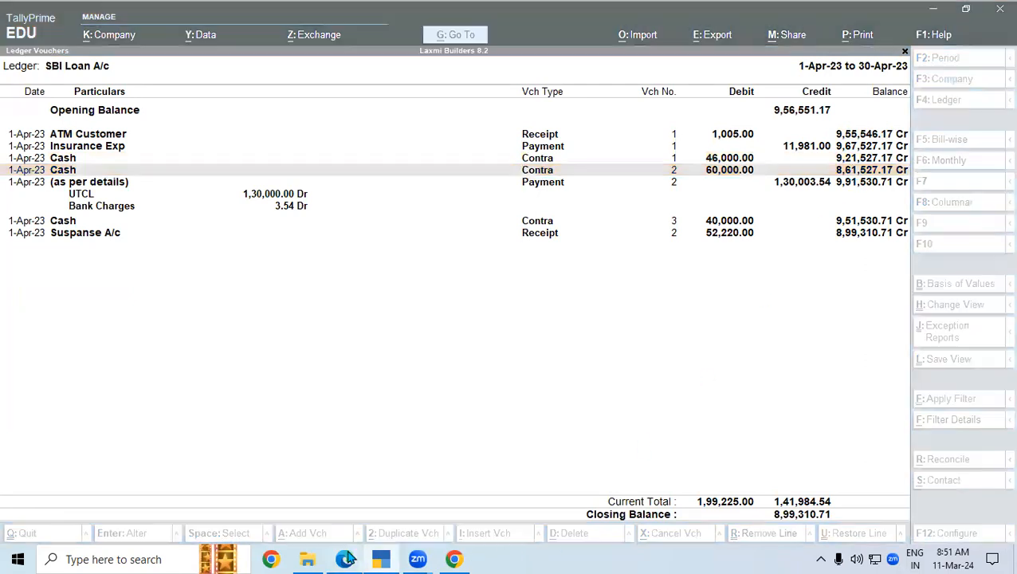
{"action": "scroll", "coordinate": [983, 540], "scroll_direction": "down", "scroll_amount": 2}
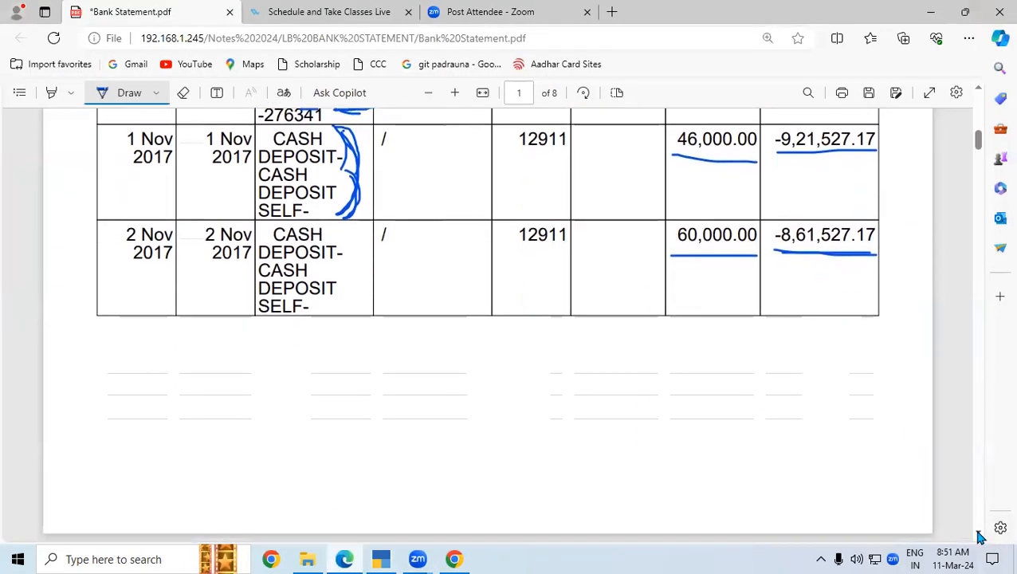
{"action": "scroll", "coordinate": [980, 538], "scroll_direction": "down", "scroll_amount": 6}
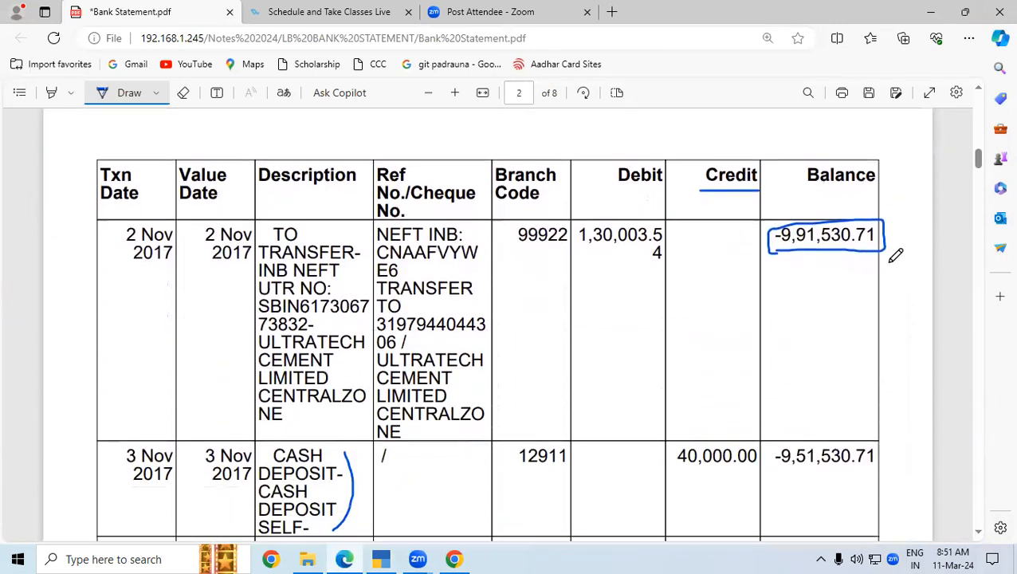
{"action": "left_click_drag", "start_coordinate": [778, 260], "coordinate": [827, 260]}
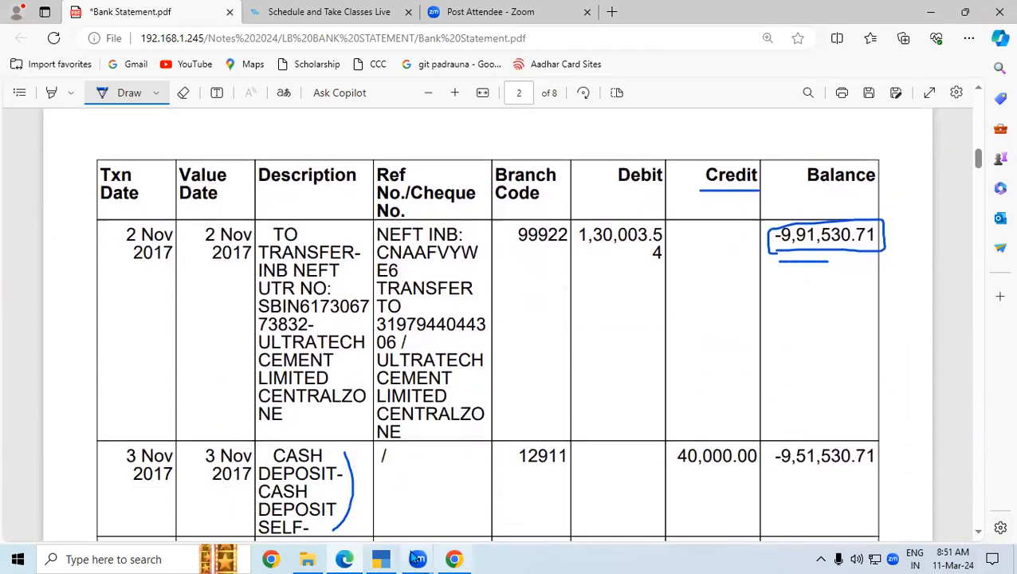
{"action": "left_click", "coordinate": [381, 559]}
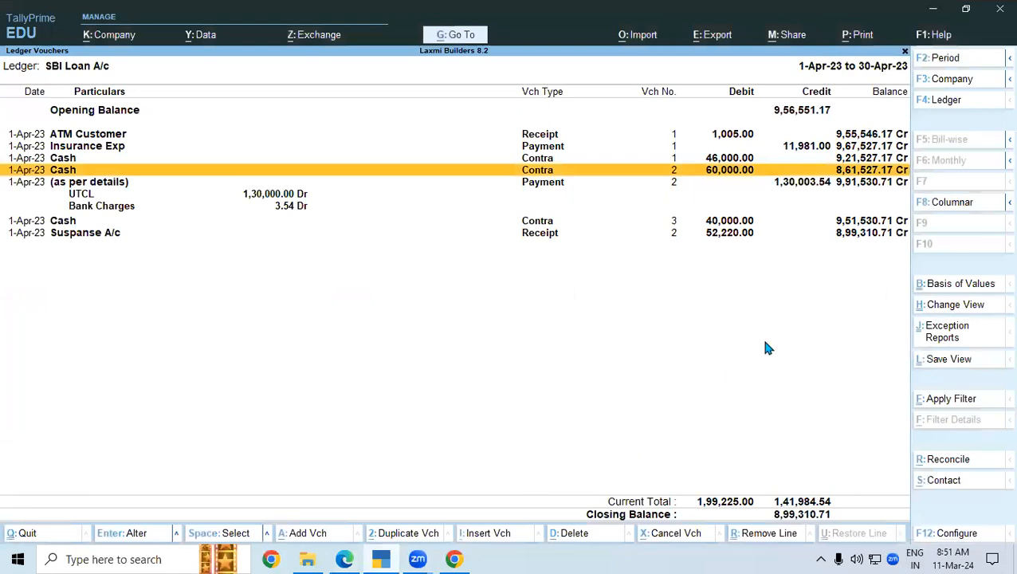
- Compare the 1,30,003.54 payment and Suspense A/c receipt: ledger shows 52,220, bank shows 5,220
{"action": "left_click", "coordinate": [851, 183]}
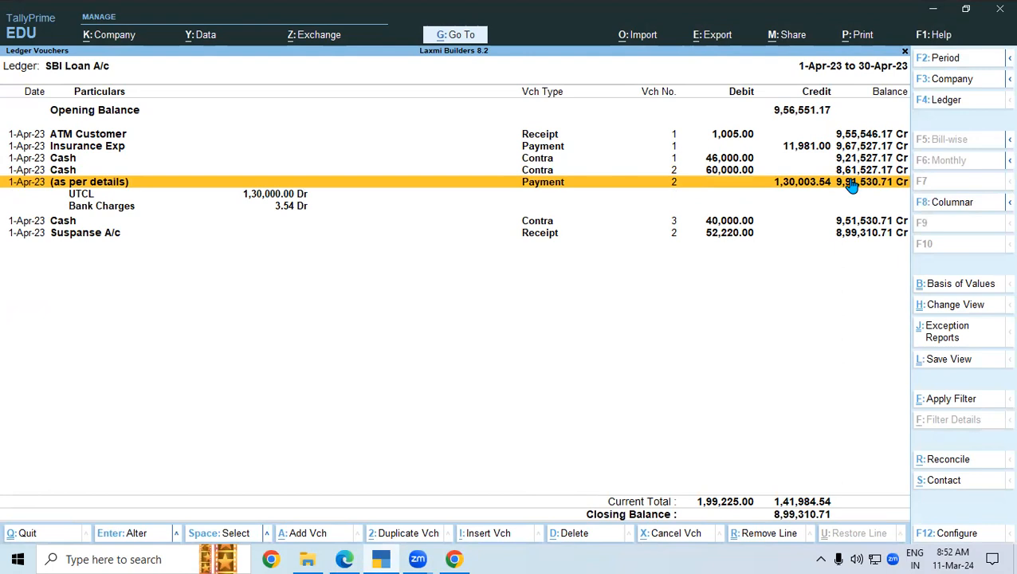
{"action": "left_click", "coordinate": [738, 239]}
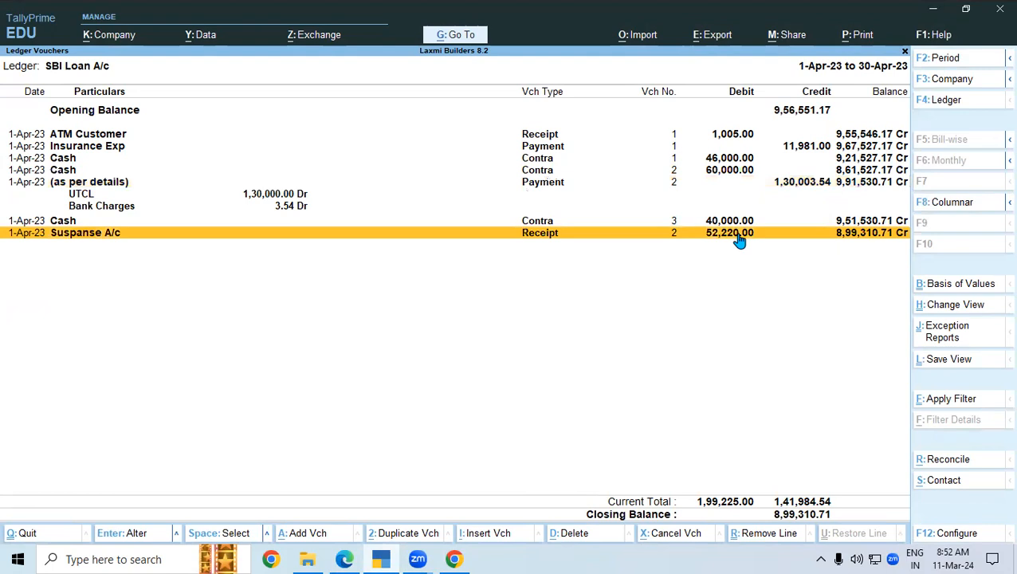
{"action": "left_click", "coordinate": [344, 559]}
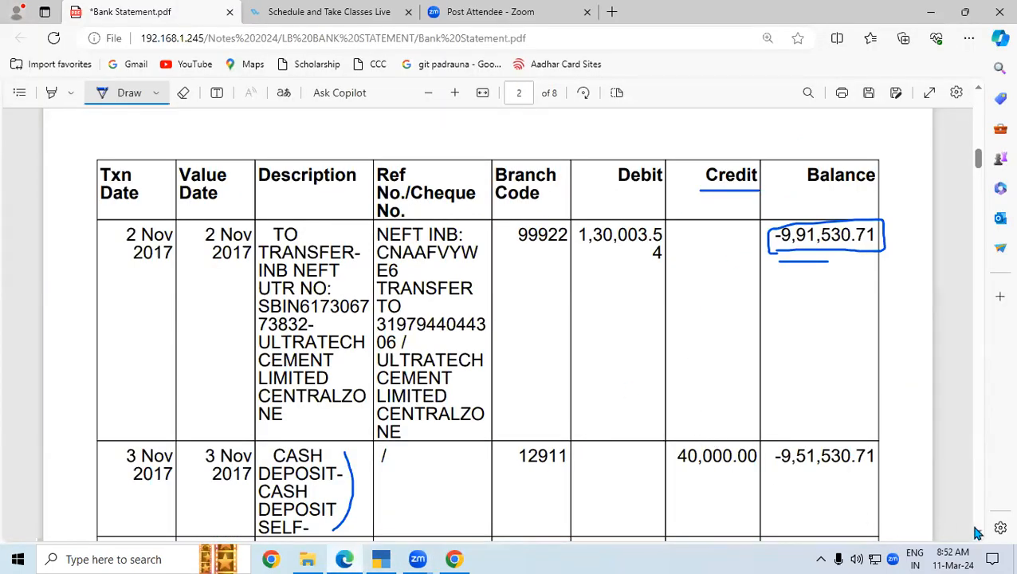
{"action": "scroll", "coordinate": [977, 532], "scroll_direction": "down", "scroll_amount": 3}
{"action": "left_click_drag", "start_coordinate": [674, 303], "coordinate": [726, 302]}
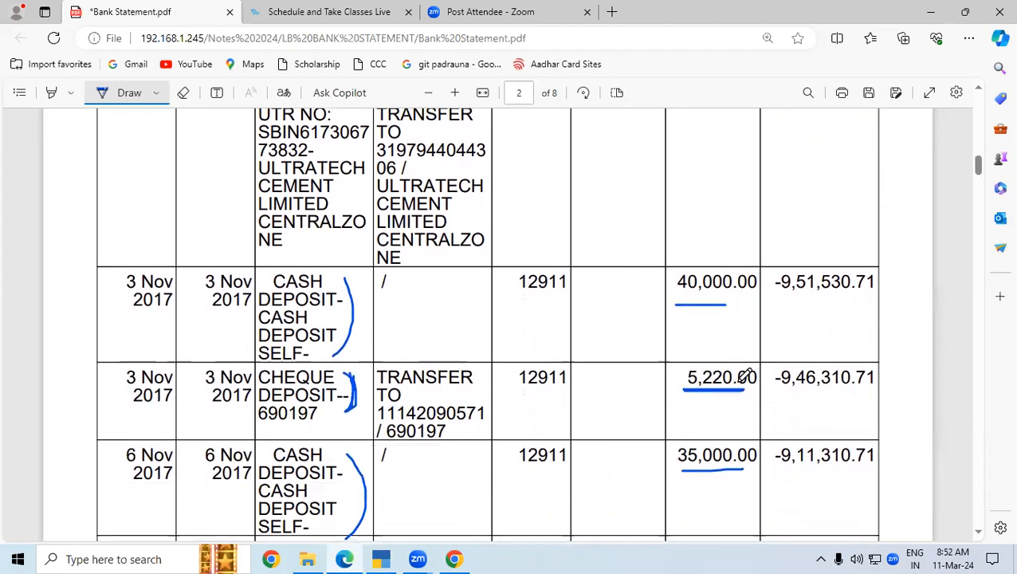
{"action": "left_click", "coordinate": [392, 556]}
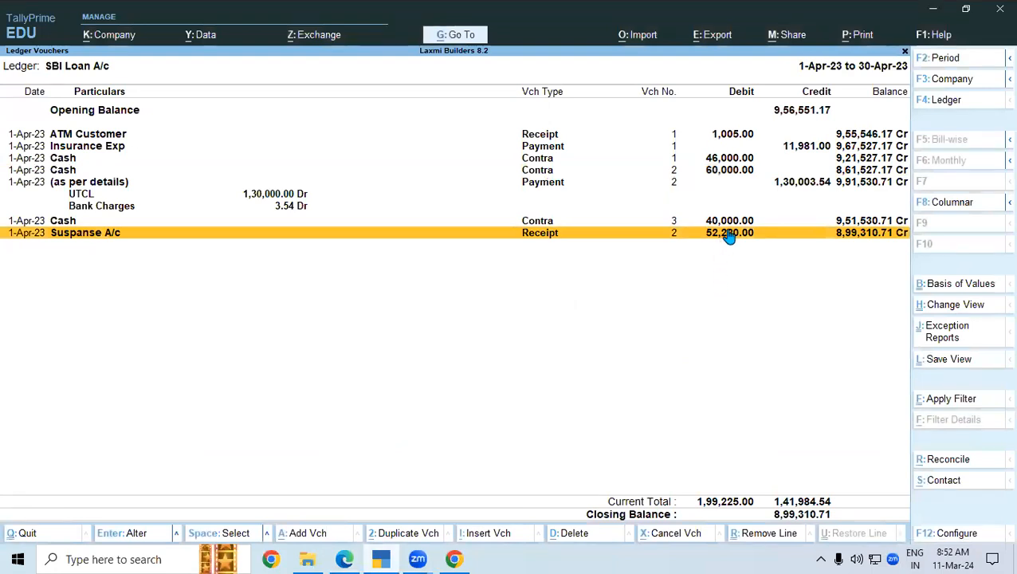
- Change the Suspense A/c receipt amount from 52,220 to 5,220 on both credit and debit lines
{"action": "key", "text": "Return"}
{"action": "key", "text": "Return"}
{"action": "key", "text": "Return"}
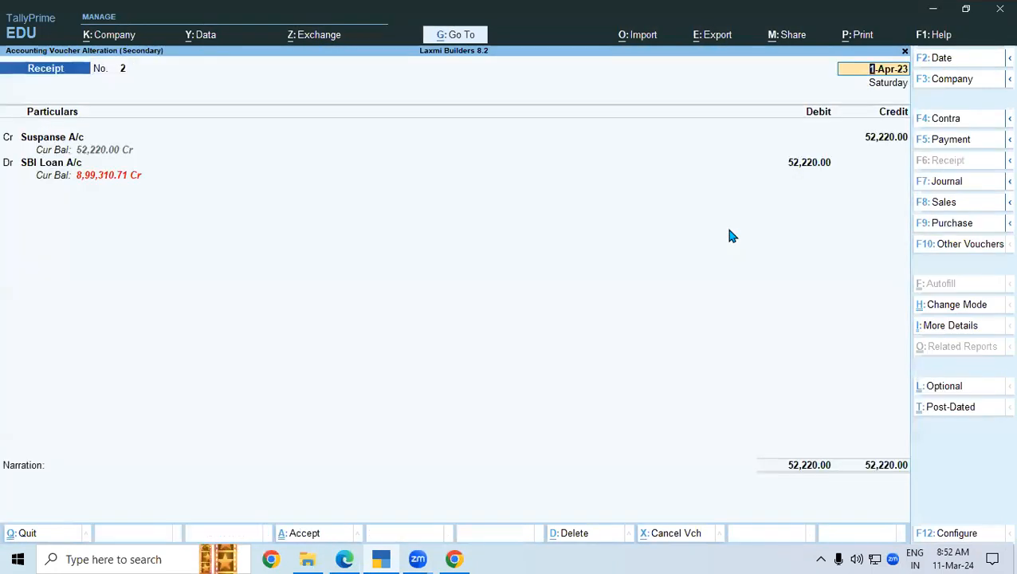
{"action": "type", "text": "5220"}
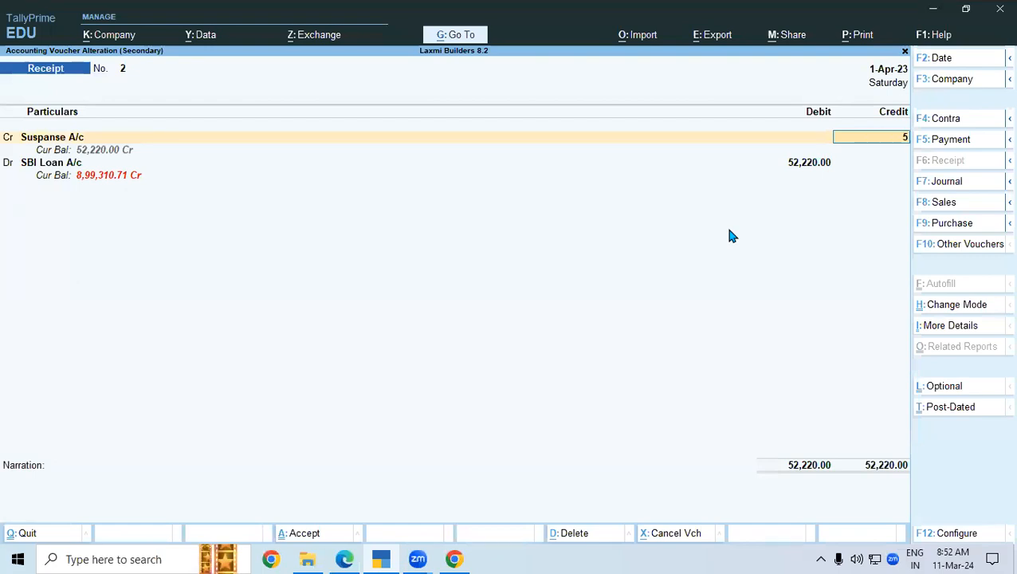
{"action": "key", "text": "Return"}
{"action": "key", "text": "Return"}
{"action": "key", "text": "Return"}
{"action": "key", "text": "Return"}
{"action": "key", "text": "Return"}
{"action": "key", "text": "Return"}
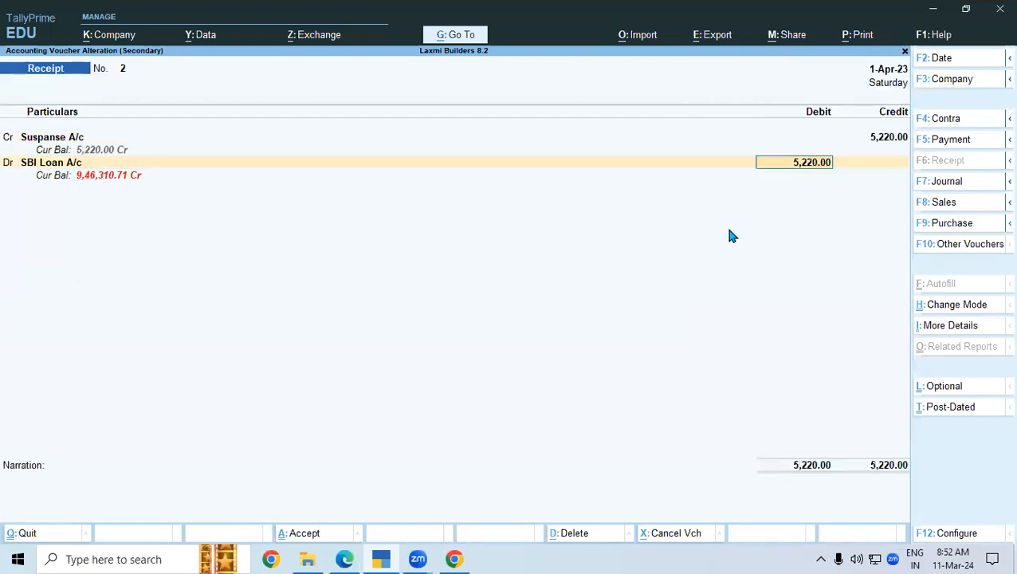
{"action": "key", "text": "Return"}
{"action": "key", "text": "Return"}
{"action": "key", "text": "Return"}
{"action": "key", "text": "Return"}
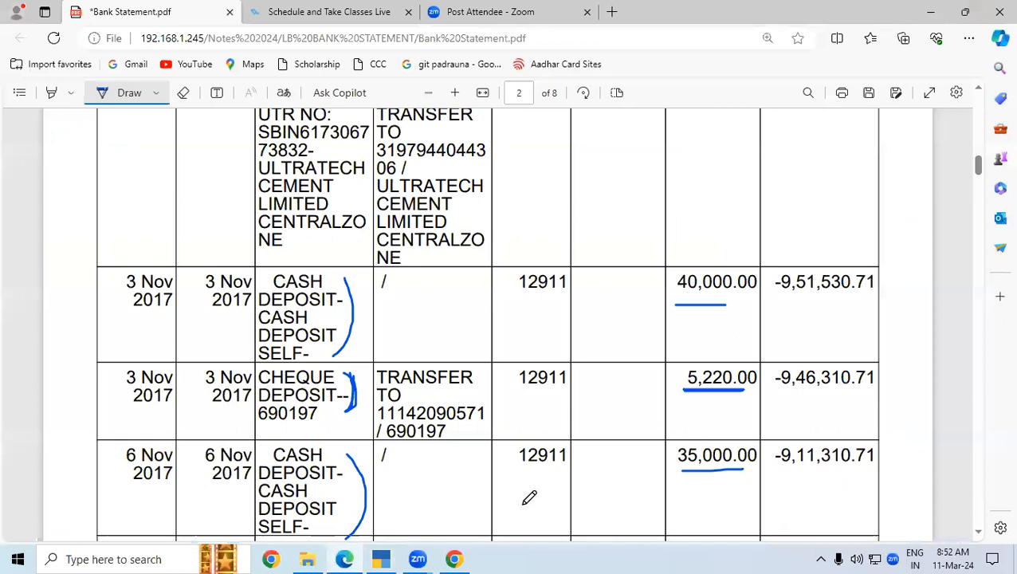
- Underline the statement's -9,46,310.71 balance and 3 Nov 2017 date as matching the corrected ledger
{"action": "left_click", "coordinate": [351, 558]}
{"action": "mouse_move", "coordinate": [765, 394]}
{"action": "left_mouse_down"}
{"action": "mouse_move", "coordinate": [870, 393]}
{"action": "mouse_move", "coordinate": [881, 374]}
{"action": "mouse_move", "coordinate": [817, 357]}
{"action": "mouse_move", "coordinate": [765, 360]}
{"action": "mouse_move", "coordinate": [768, 397]}
{"action": "left_mouse_up"}
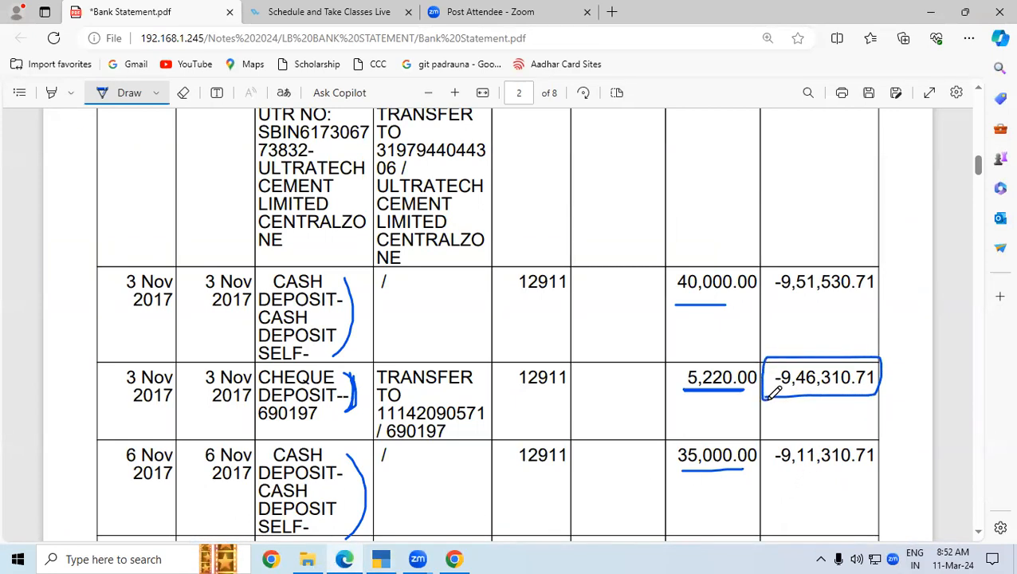
{"action": "left_click", "coordinate": [978, 529]}
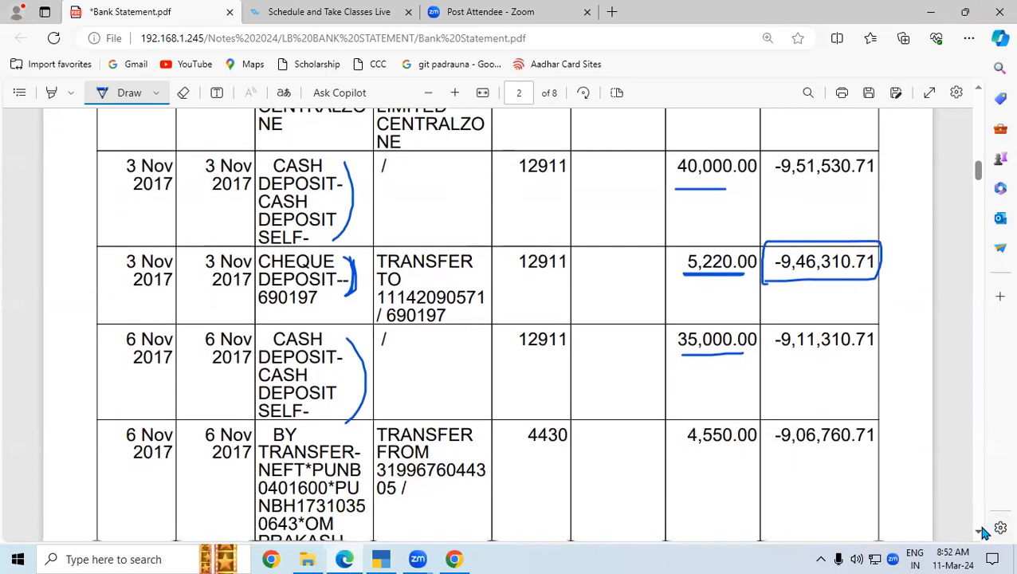
{"action": "left_click", "coordinate": [979, 530]}
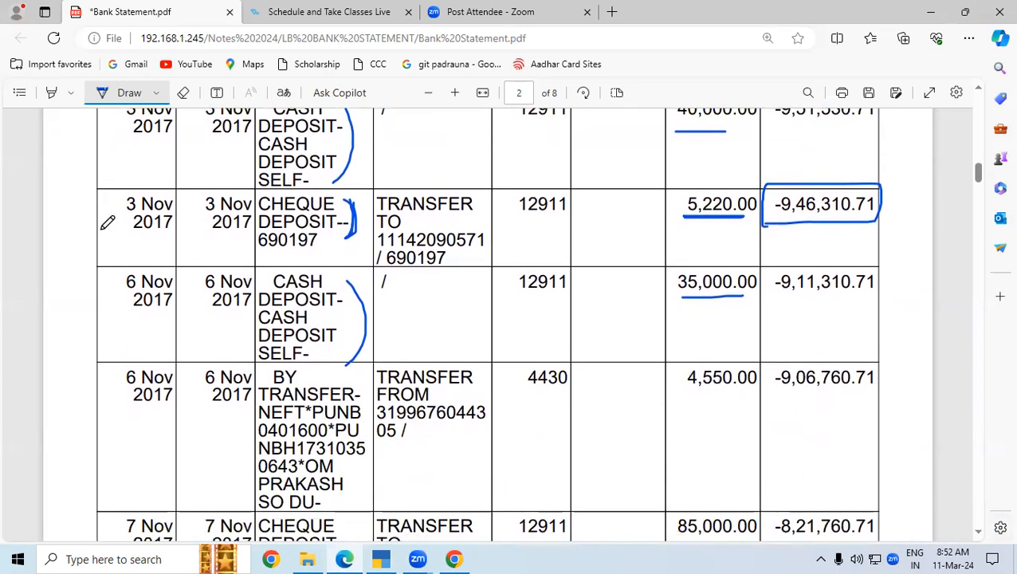
{"action": "left_click_drag", "start_coordinate": [93, 233], "coordinate": [171, 237]}
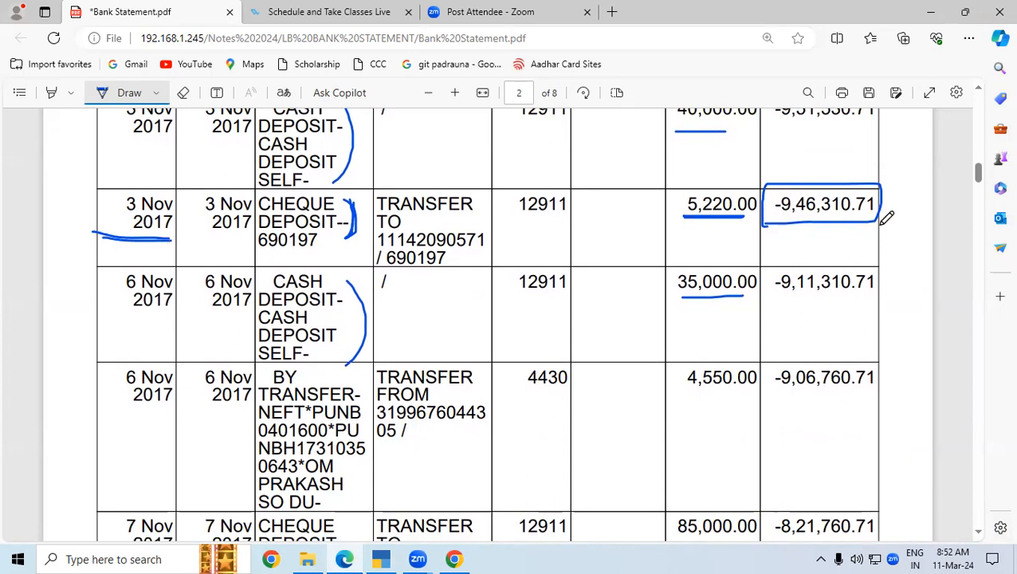
{"action": "left_click_drag", "start_coordinate": [757, 220], "coordinate": [870, 229]}
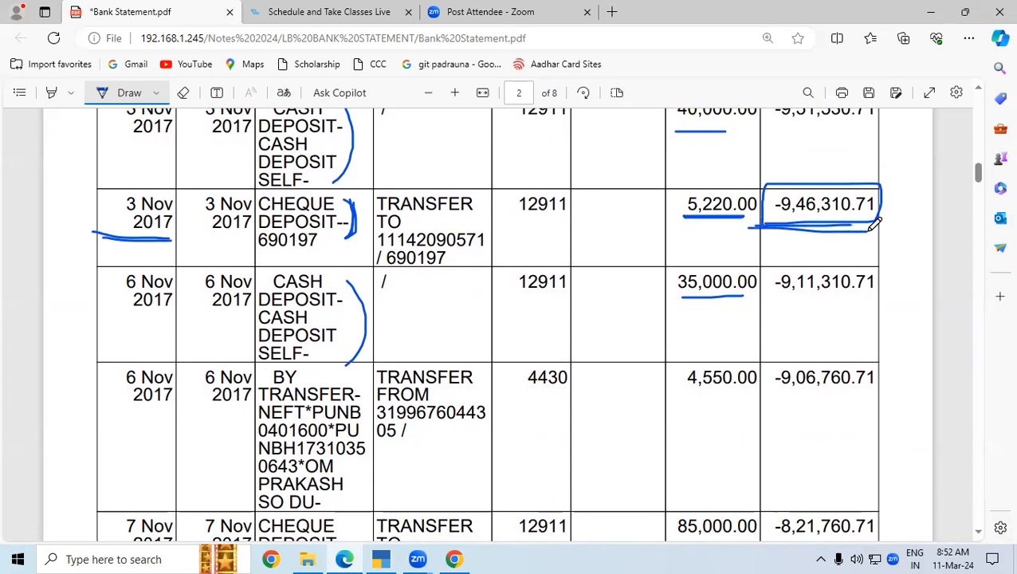
{"action": "left_click", "coordinate": [380, 559]}
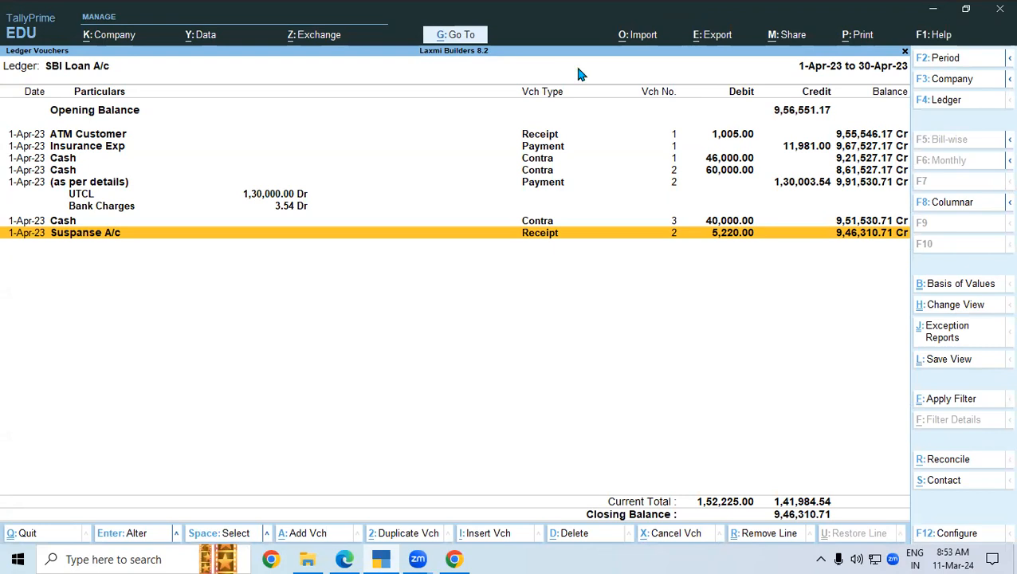
{"action": "key", "text": "alt+Tab"}
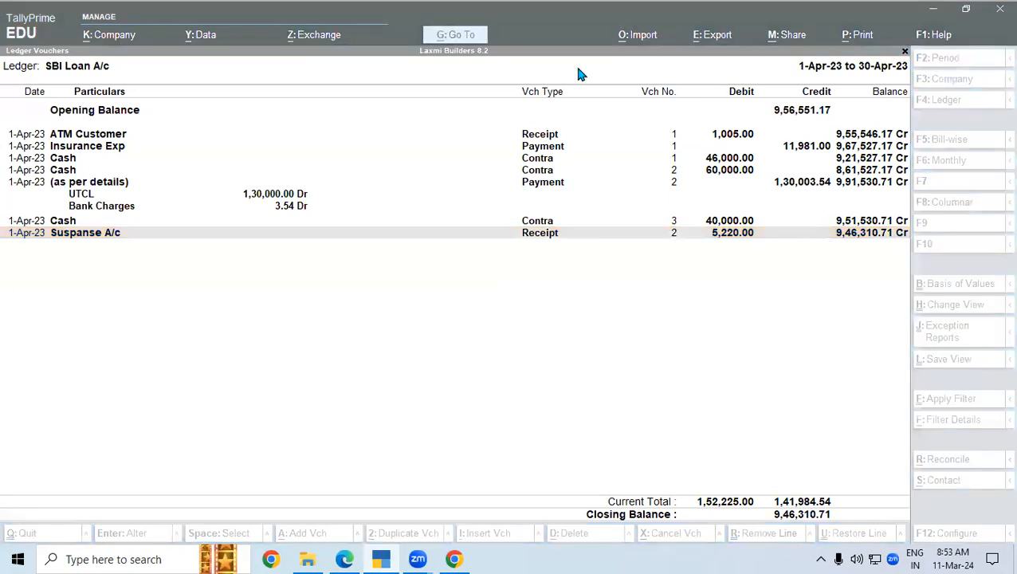